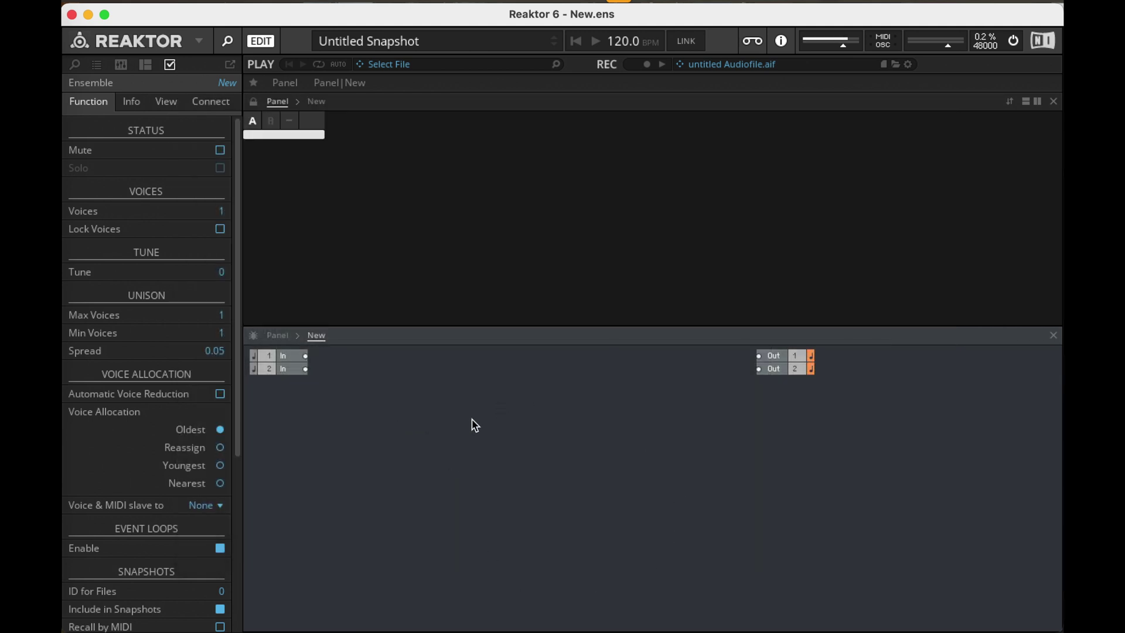
Marquee-select the two unused audio input modules in the new ensemble's structure.
left_click_drag(382, 436, 268, 355)
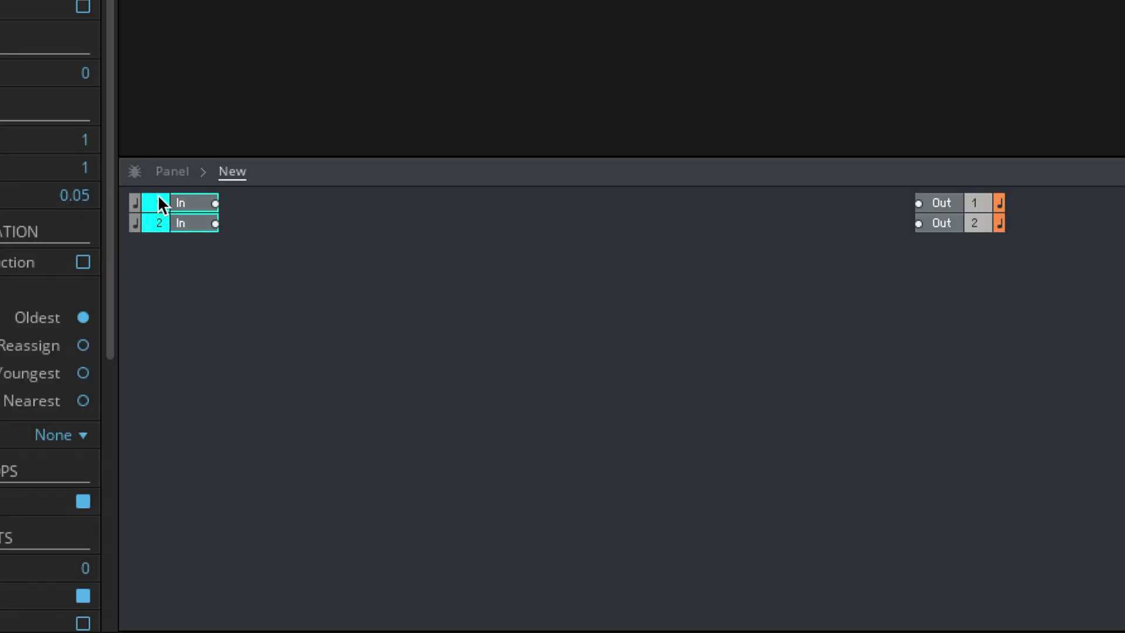
Replace the audio inputs with a Noise module whose amplitude is a constant 1.
key("Delete")
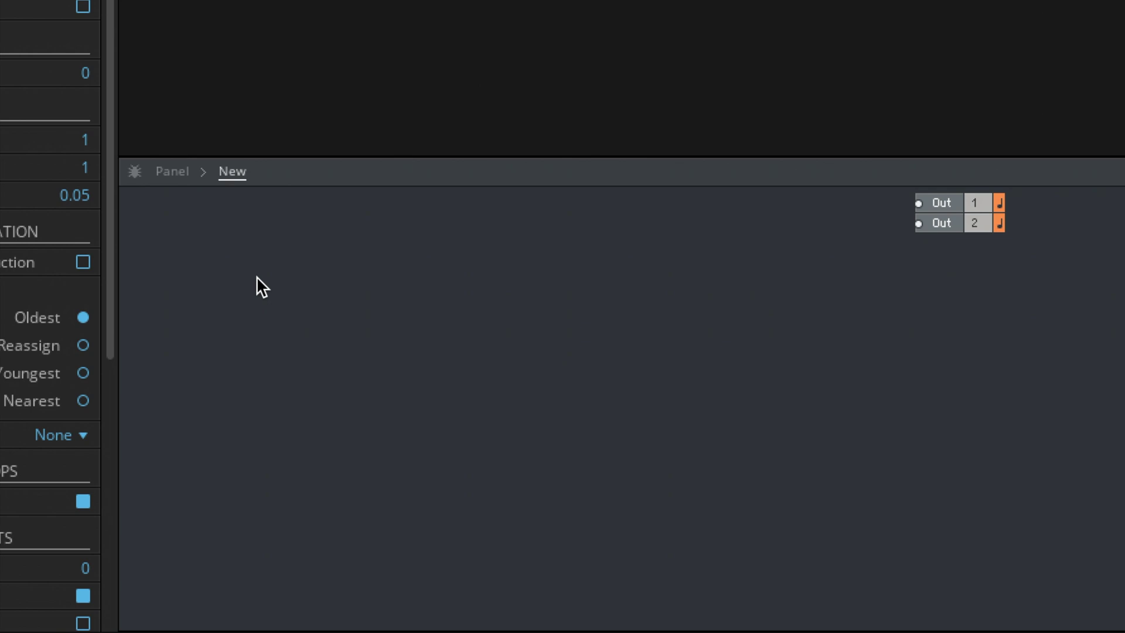
double_click(372, 370)
type("n")
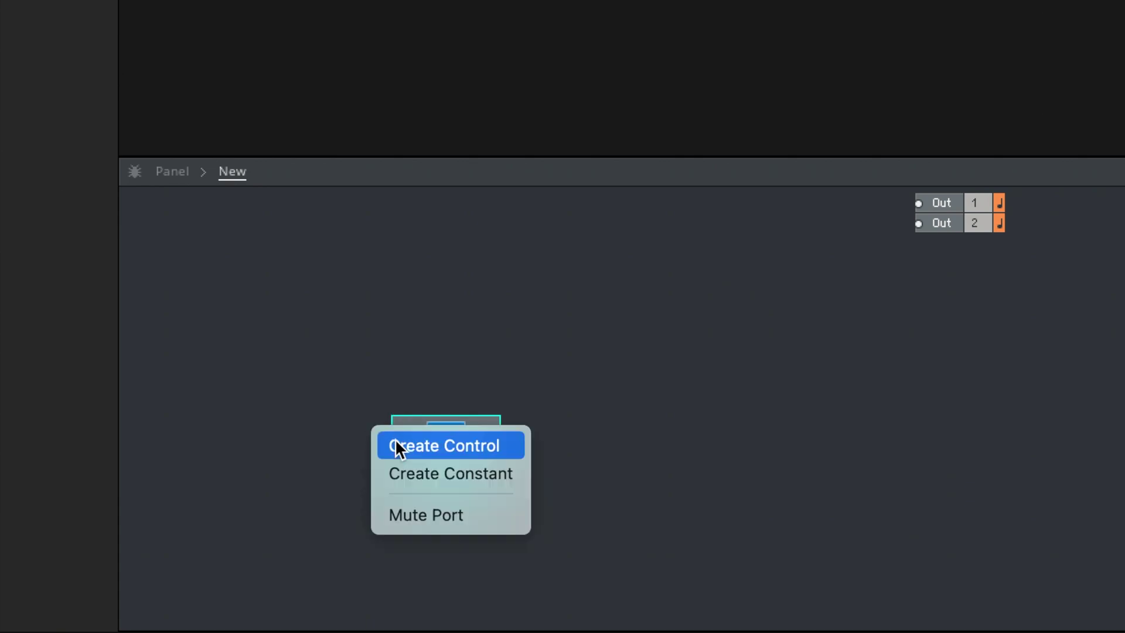
left_click(461, 474)
left_click(521, 334)
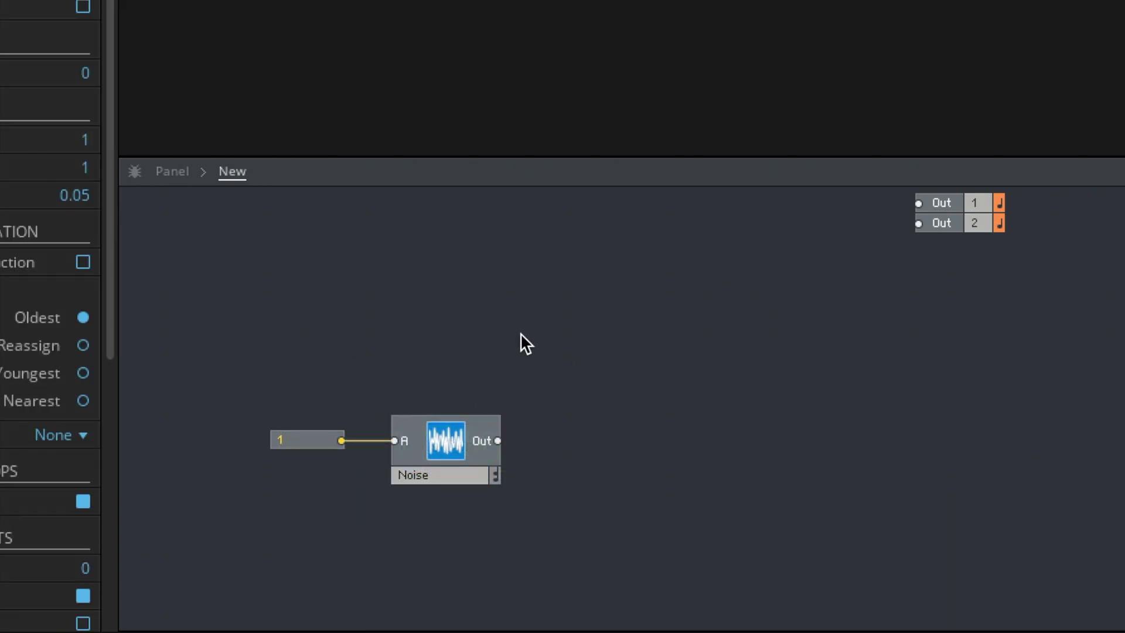
Add a built-in AD envelope module and place it above the Noise module.
right_click(393, 278)
mouse_move(414, 300)
mouse_move(696, 319)
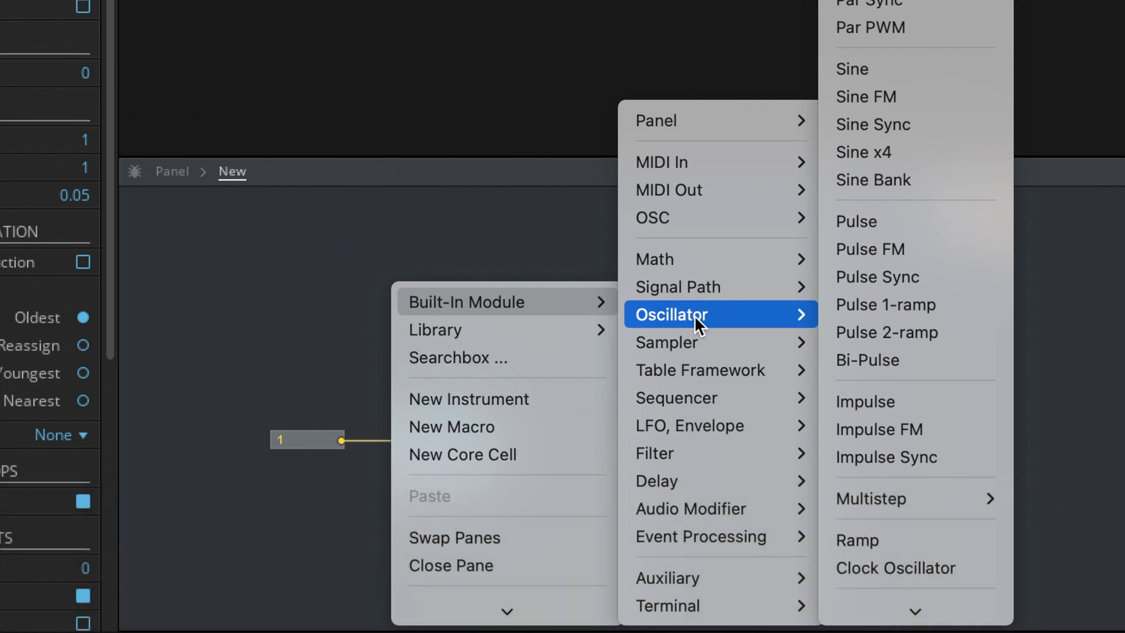
mouse_move(722, 413)
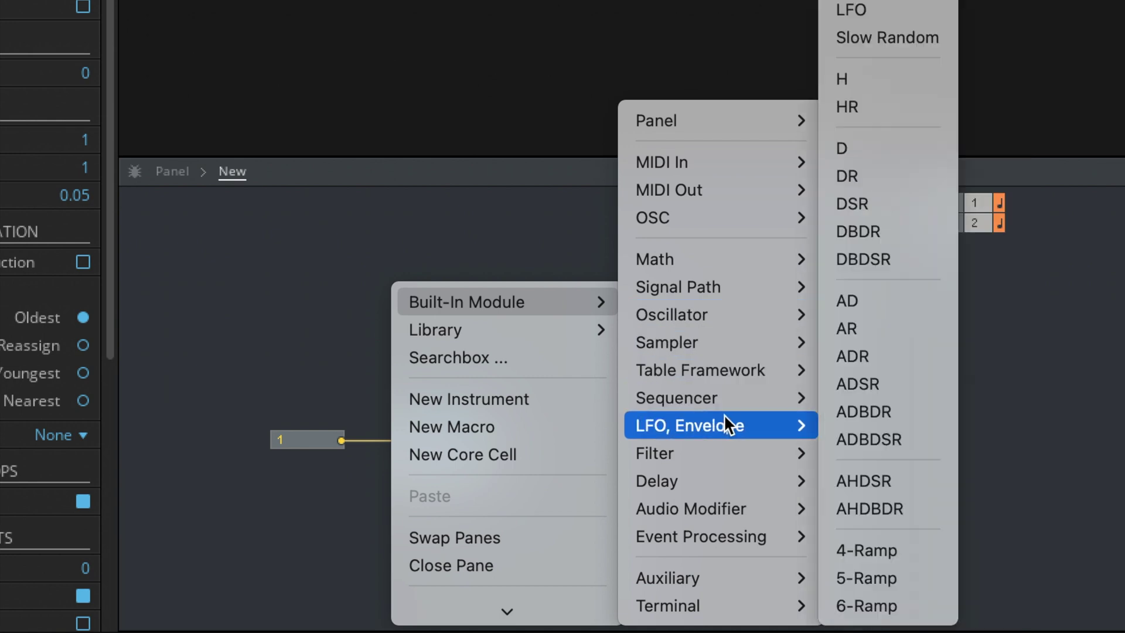
left_click(934, 301)
left_click_drag(441, 326, 447, 294)
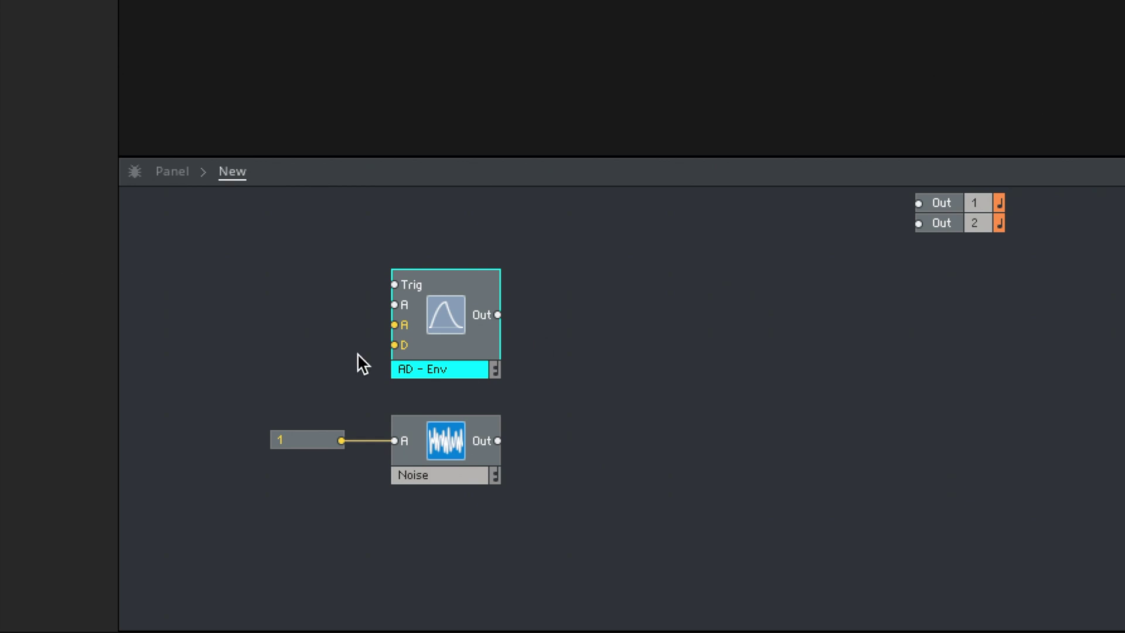
Add a Multiply module fed by the AD envelope and the Noise output.
left_click(570, 373)
double_click(569, 372)
type("mult")
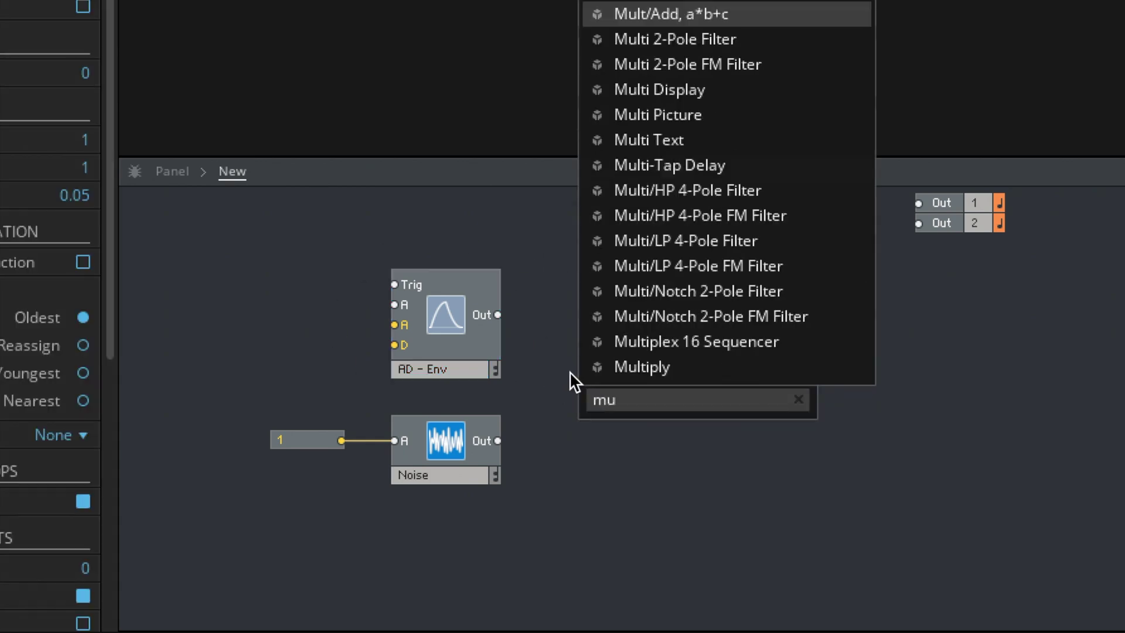
left_click(643, 367)
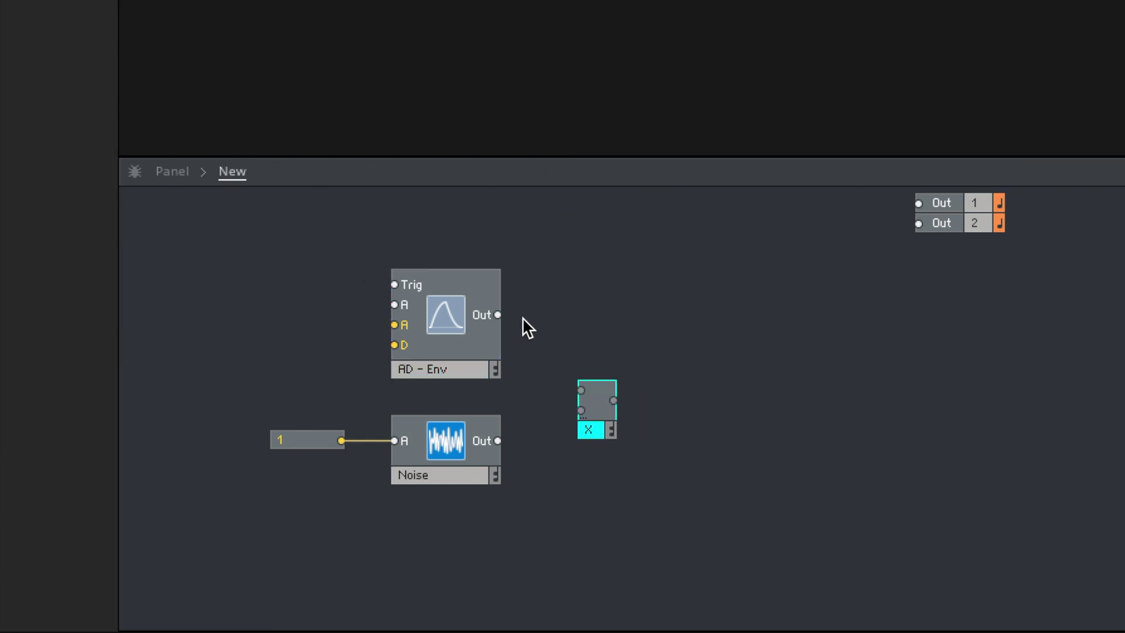
left_click_drag(560, 373, 581, 390)
left_click_drag(498, 441, 593, 409)
Add a MIDI Gate left of the envelope, wired to its Trig and A inputs.
left_click(269, 269)
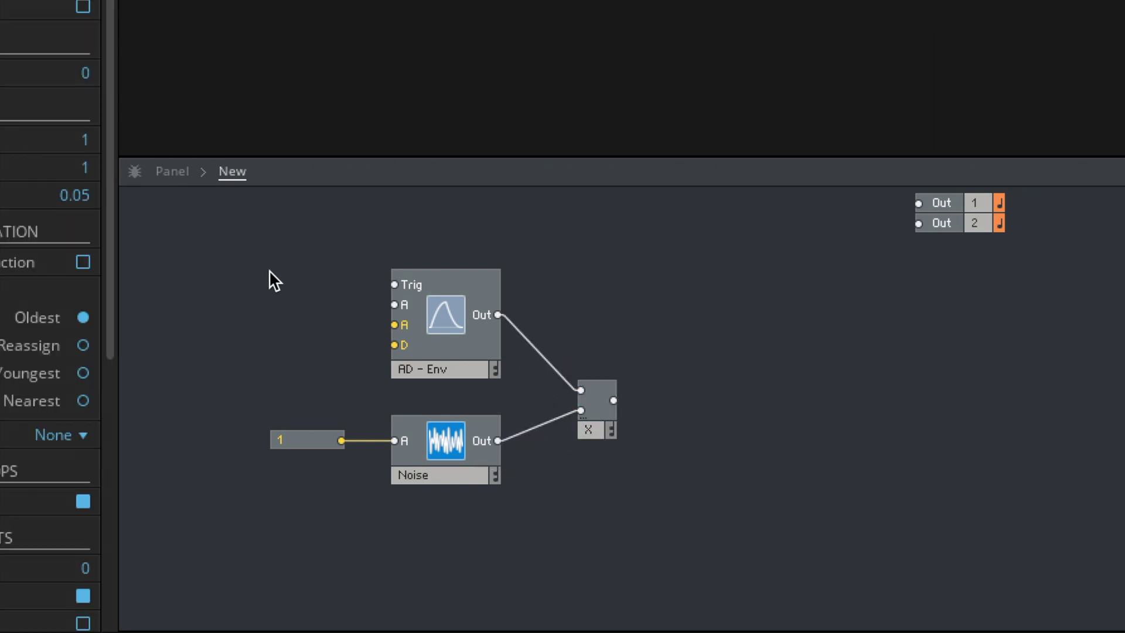
double_click(269, 270)
type("gate")
key("Return")
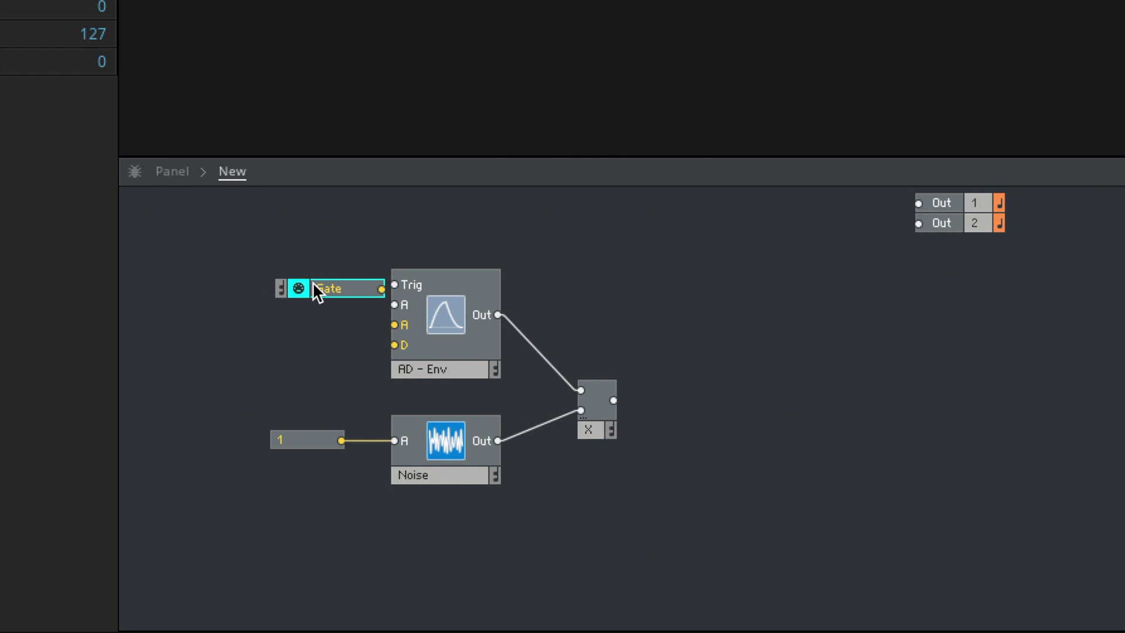
left_click_drag(312, 291, 400, 287)
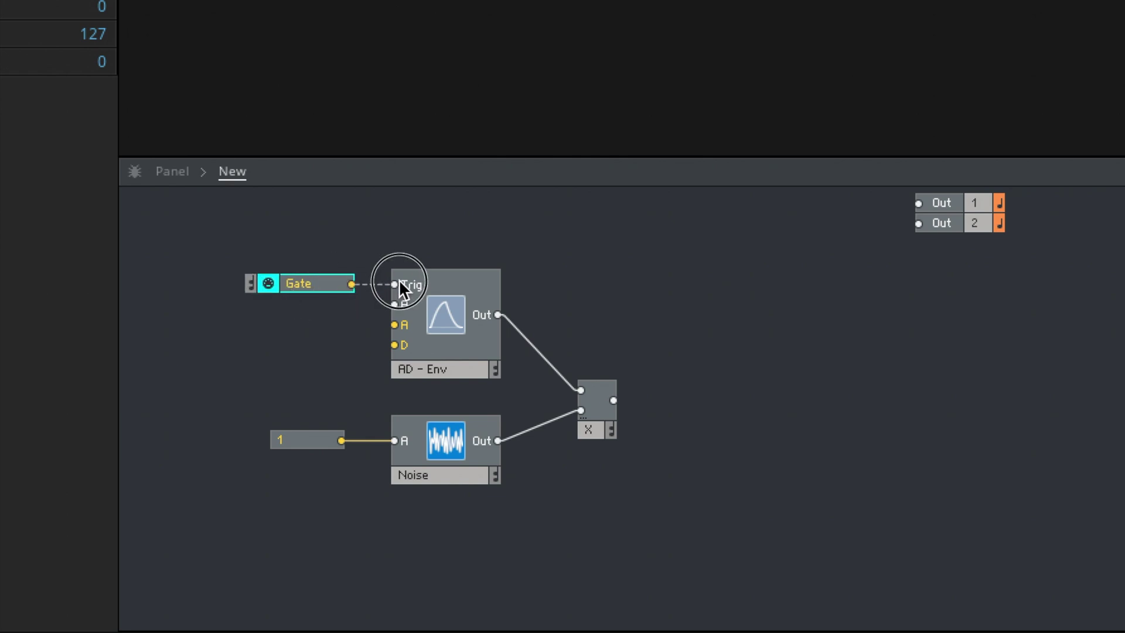
left_click(396, 293)
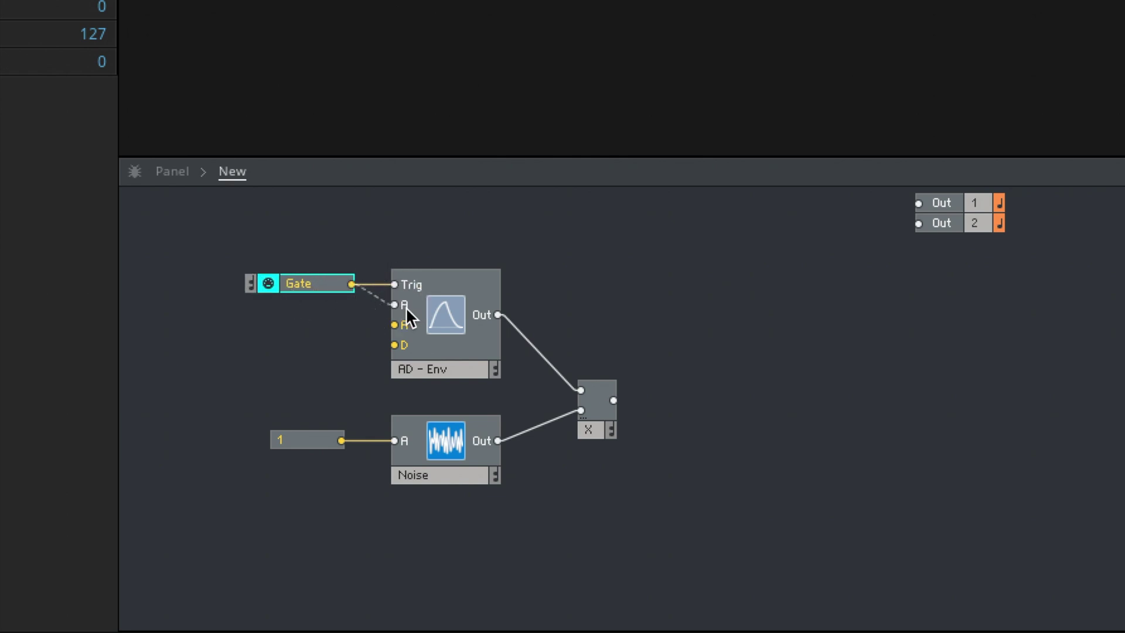
left_click_drag(405, 307, 405, 305)
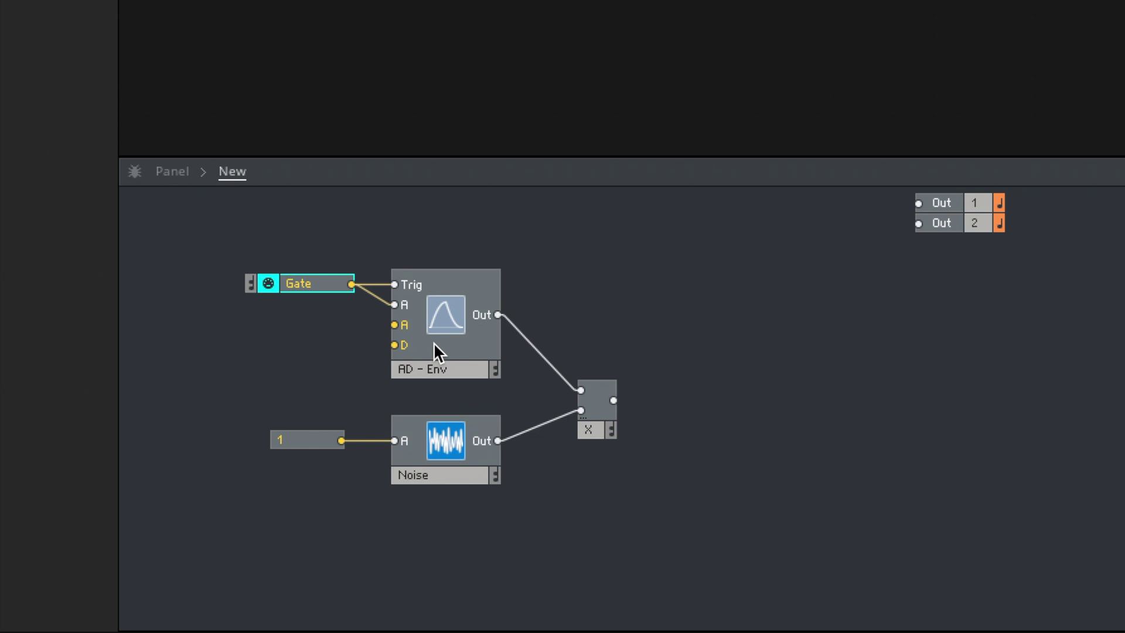
Feed constants of 40 into the envelope's attack and decay inputs.
right_click(403, 325)
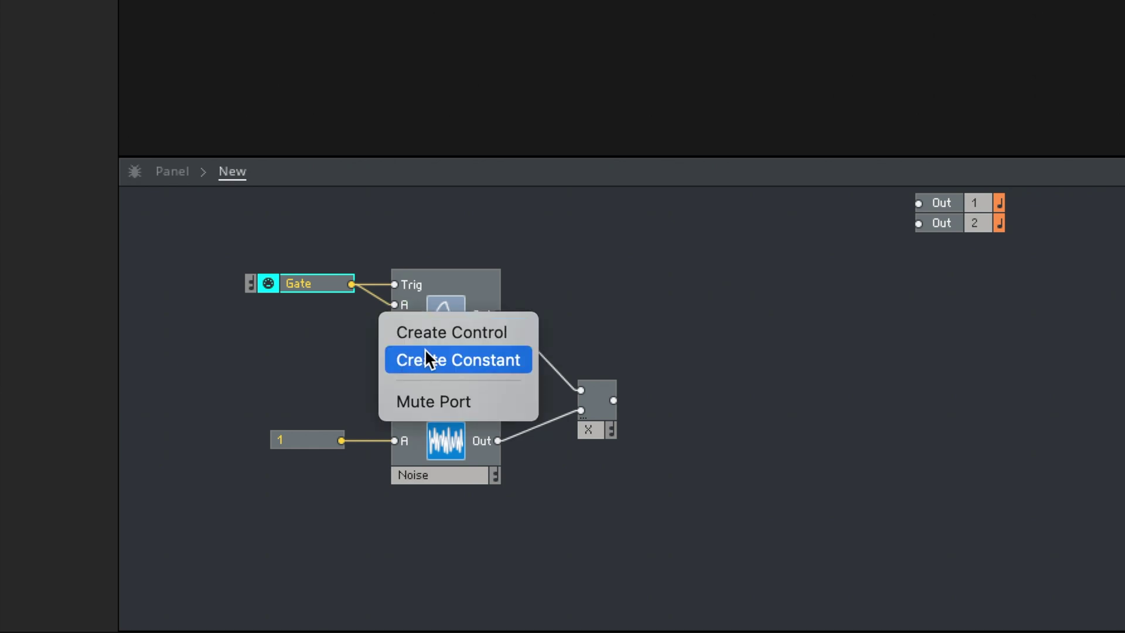
left_click(427, 354)
right_click(400, 344)
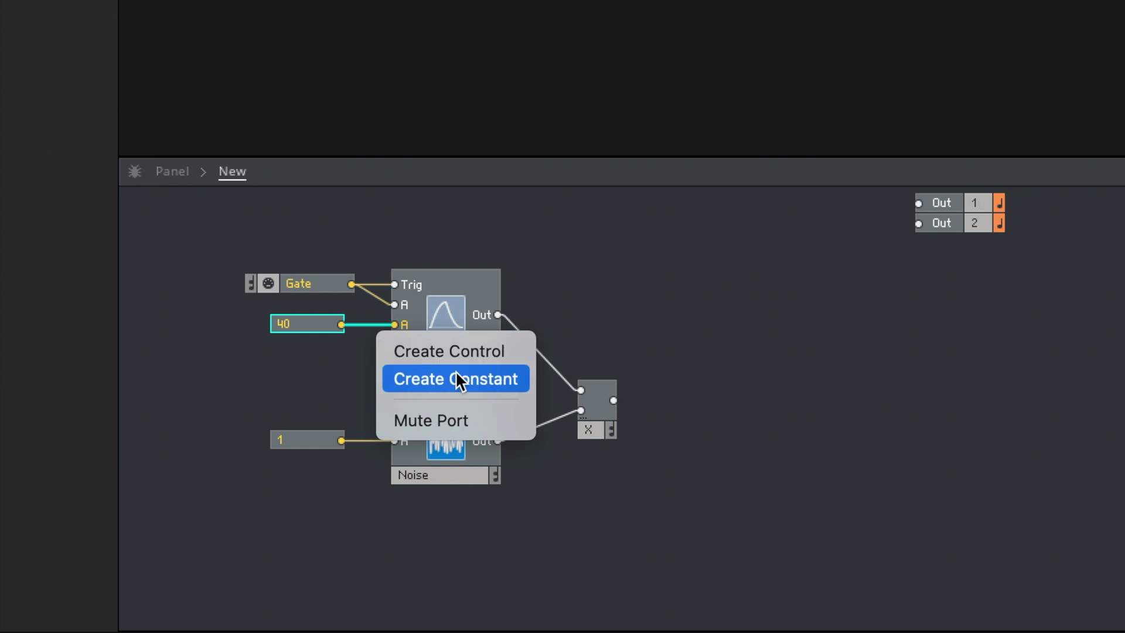
left_click(457, 378)
left_click(653, 390)
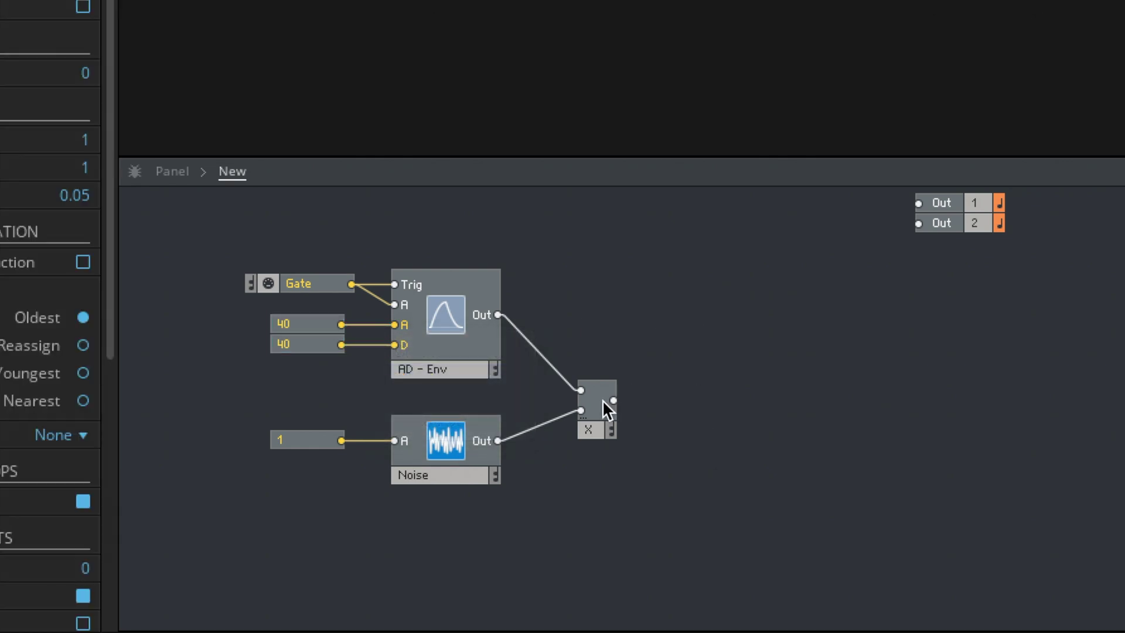
Connect the multiplier output to both Out 1 and Out 2.
left_click_drag(611, 400, 918, 204)
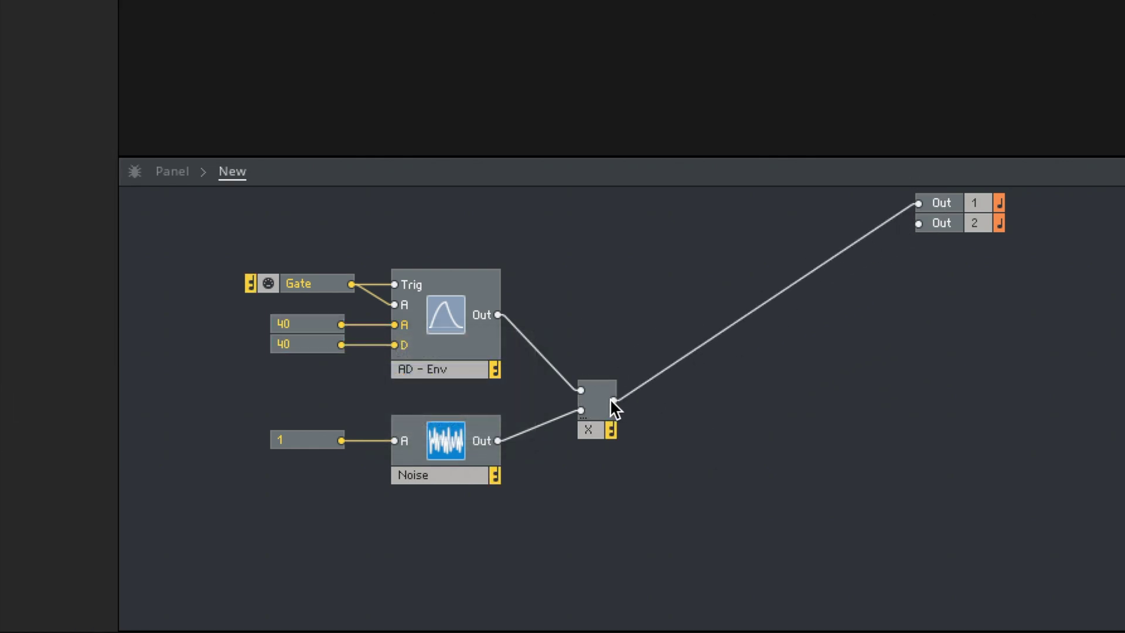
left_click_drag(612, 401, 944, 224)
left_click(922, 352)
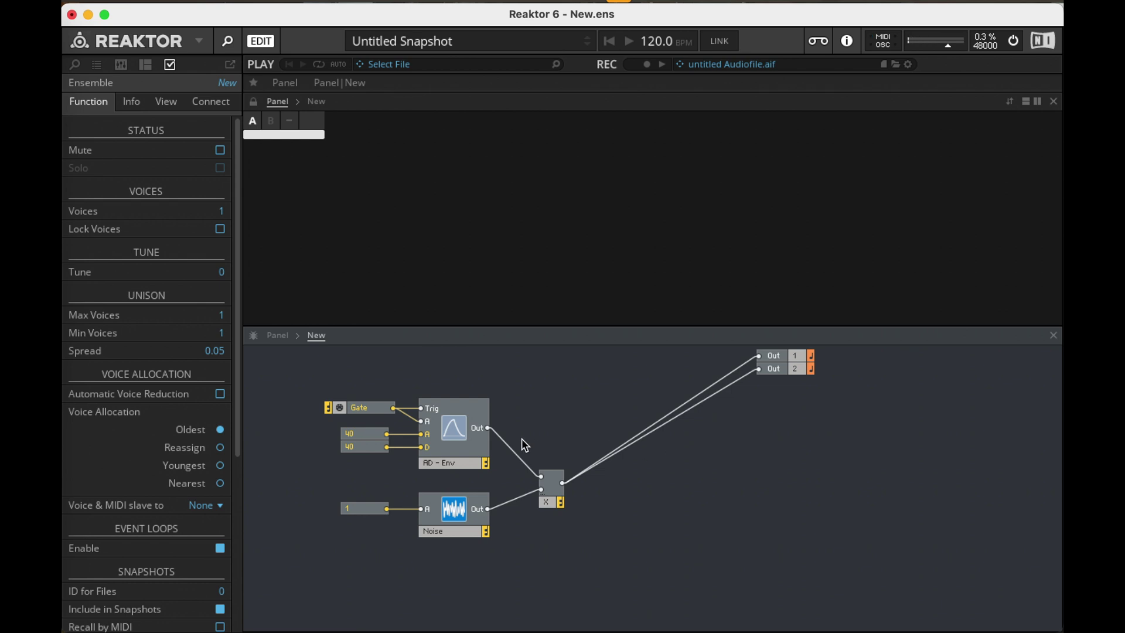
Move the Out modules aside and set envelope attack to 10 and decay to 25.
left_click_drag(822, 396, 866, 426)
left_click(505, 495)
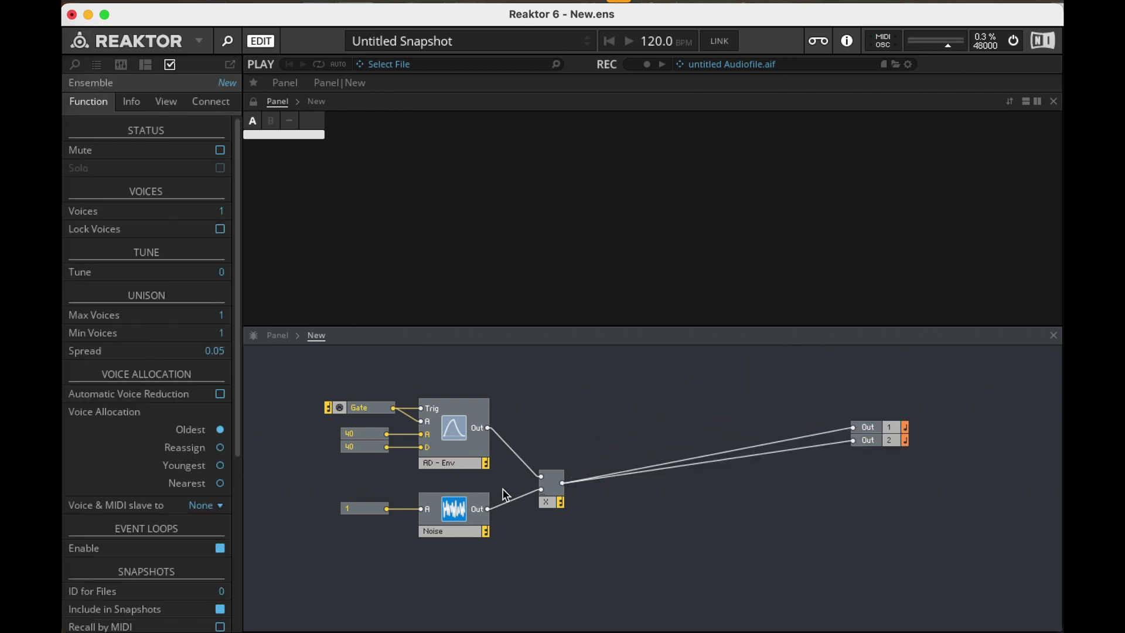
double_click(361, 433)
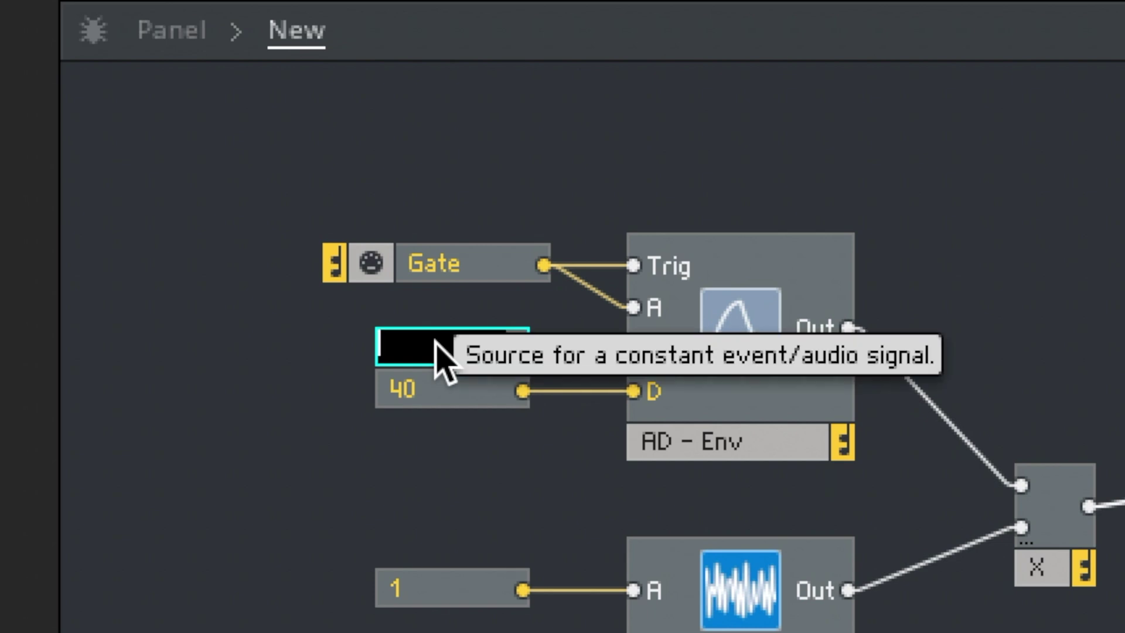
type("10")
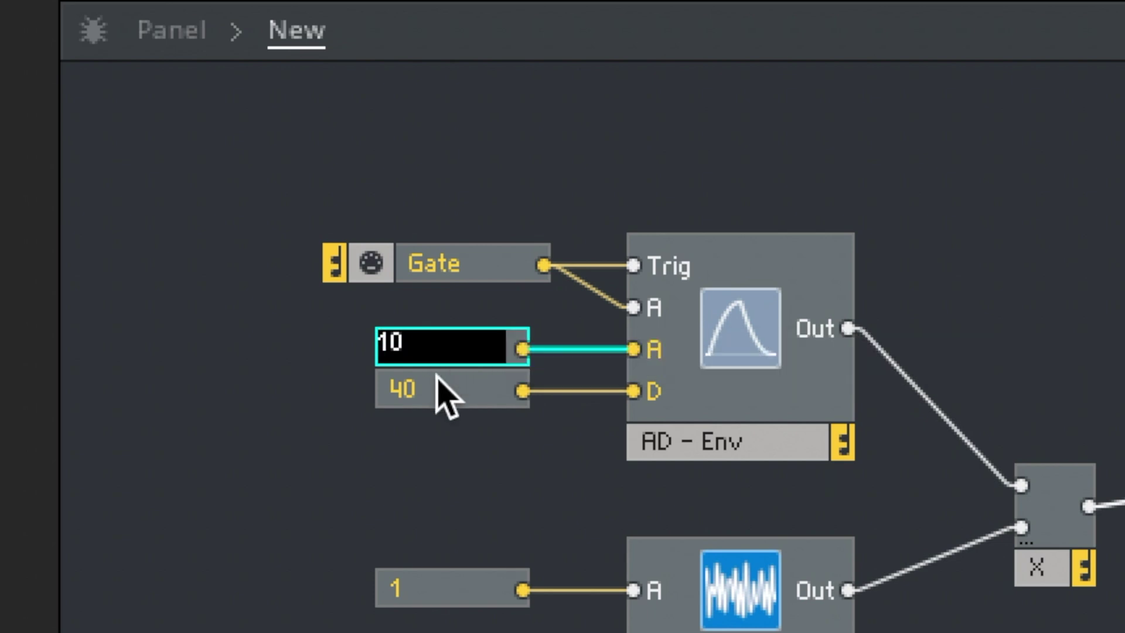
double_click(440, 389)
type("25")
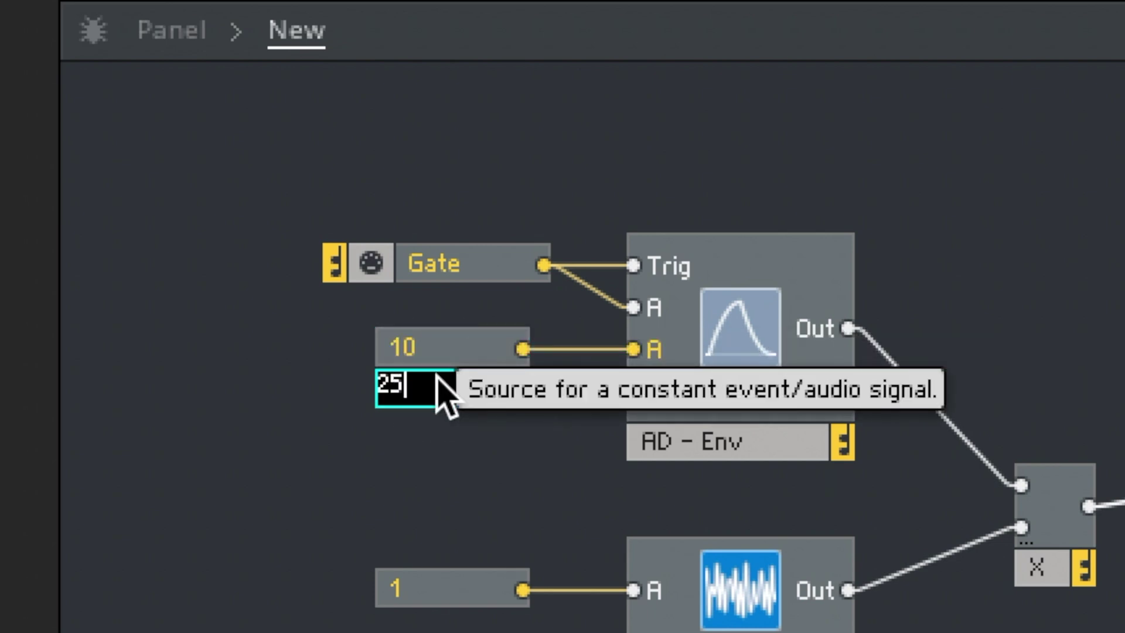
key("Return")
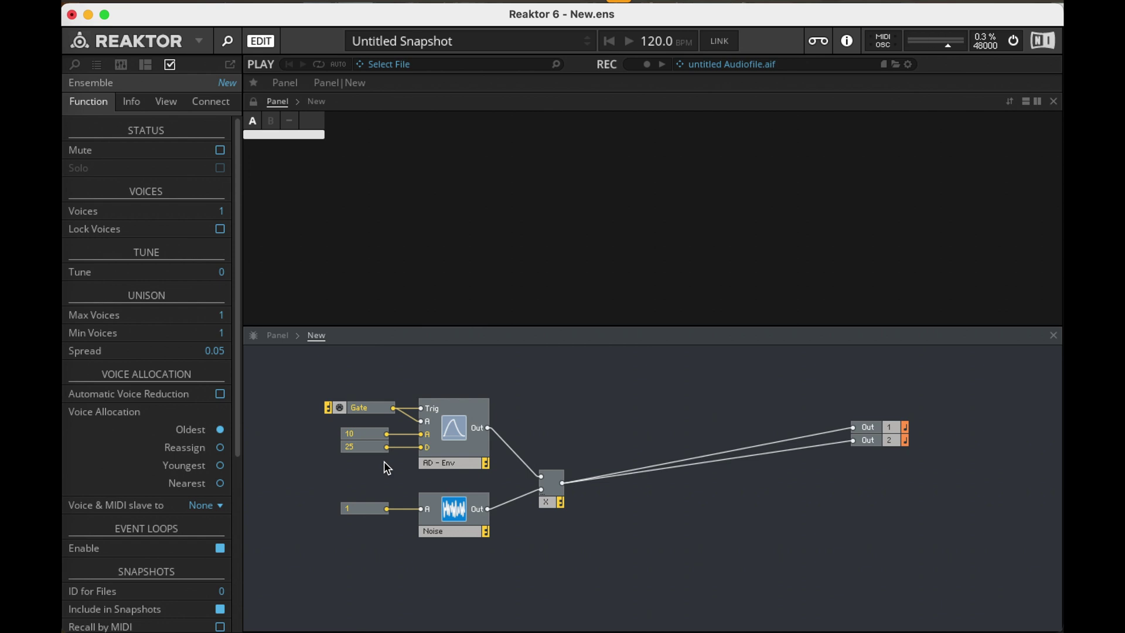
Delete the multiplier's wire to Out 1 and select the wire to Out 2.
left_click(691, 456)
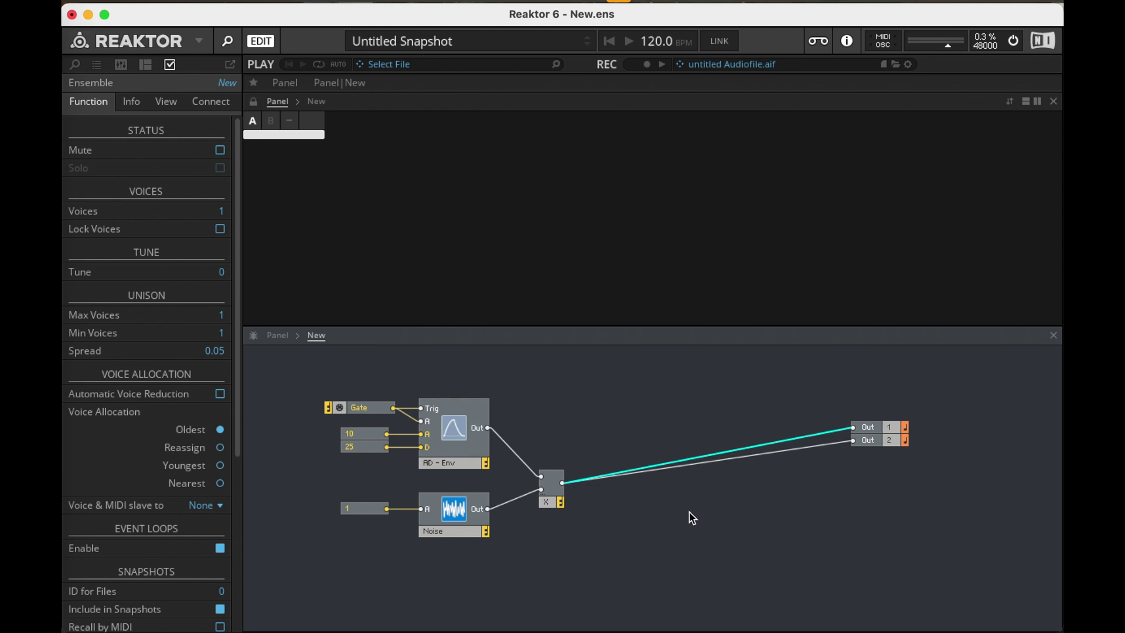
key("Delete")
left_click(729, 457)
Remove the wire to Out 2 and place a Single Delay between the multiplier and outputs.
key("Delete")
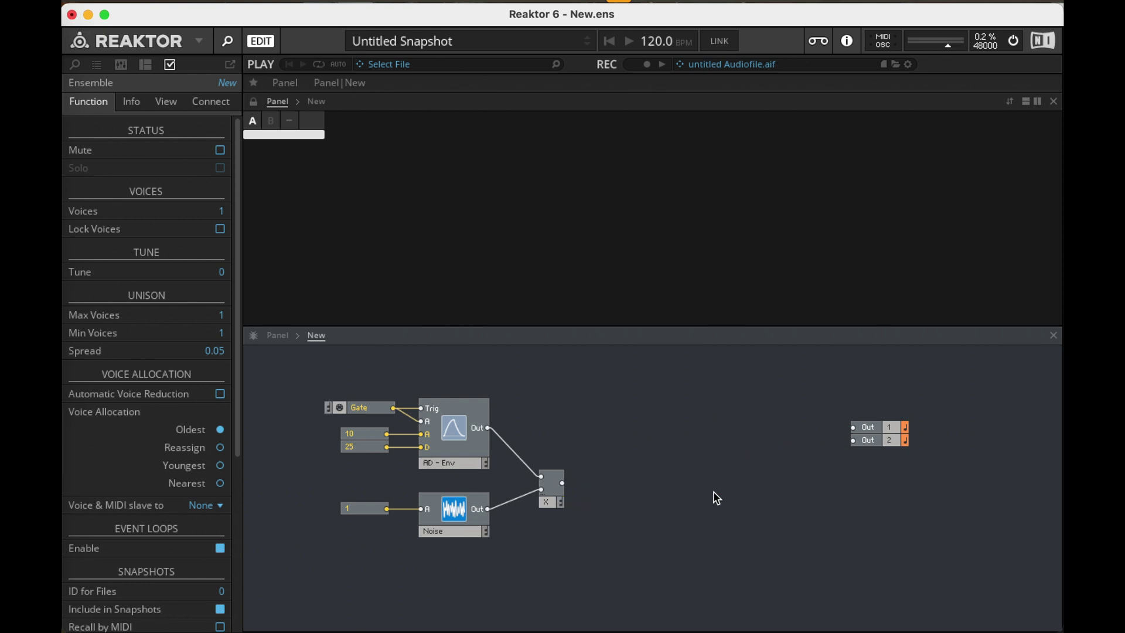
right_click(645, 414)
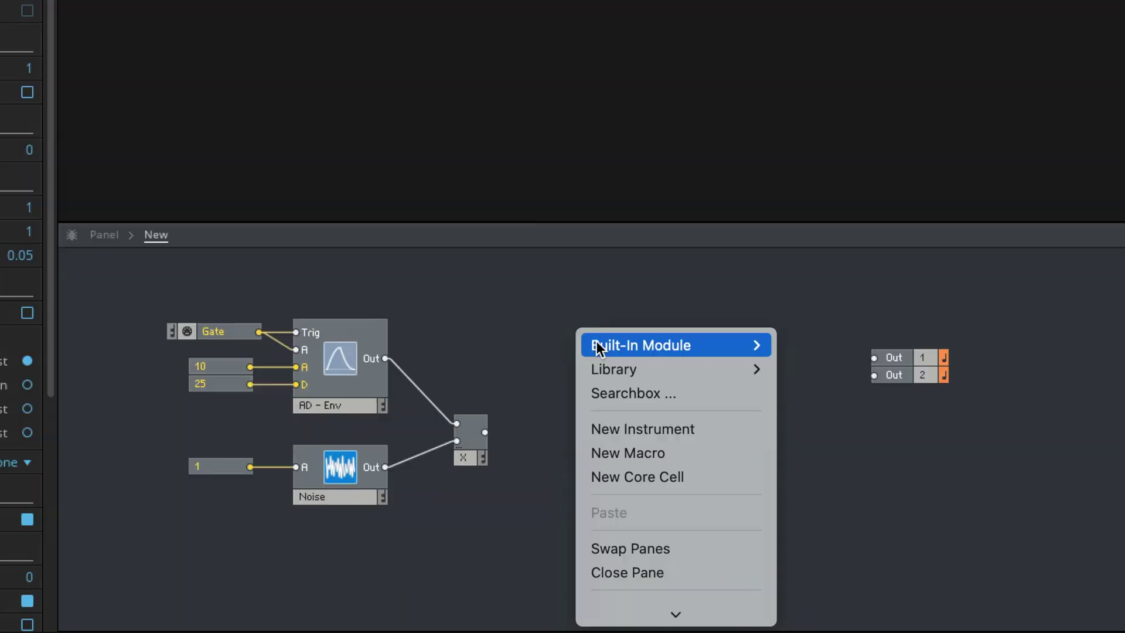
mouse_move(760, 417)
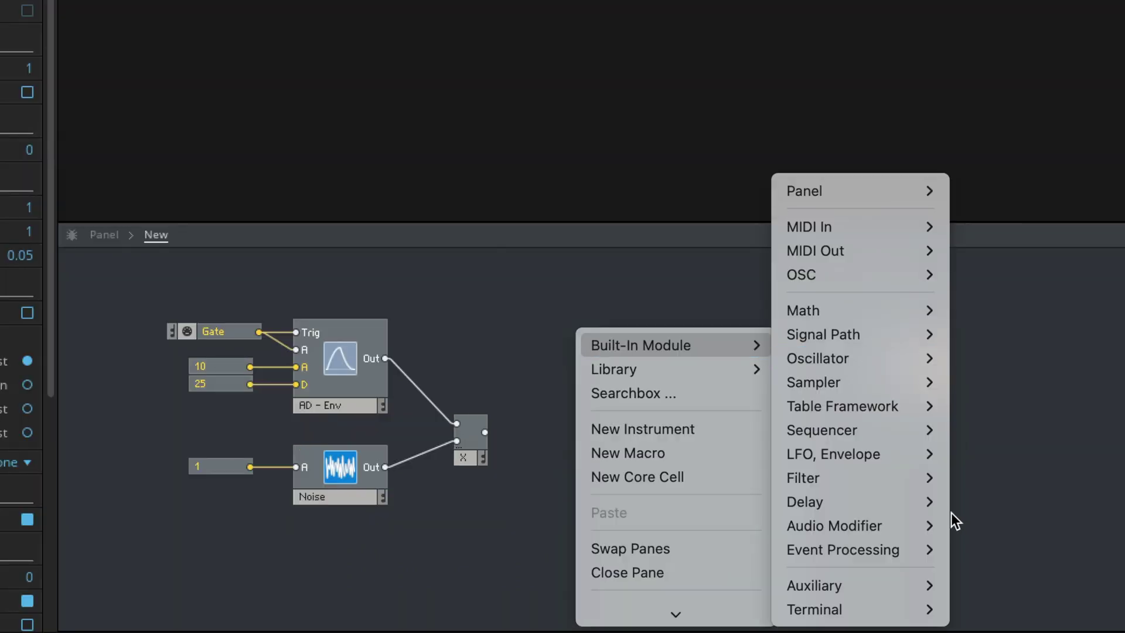
mouse_move(916, 503)
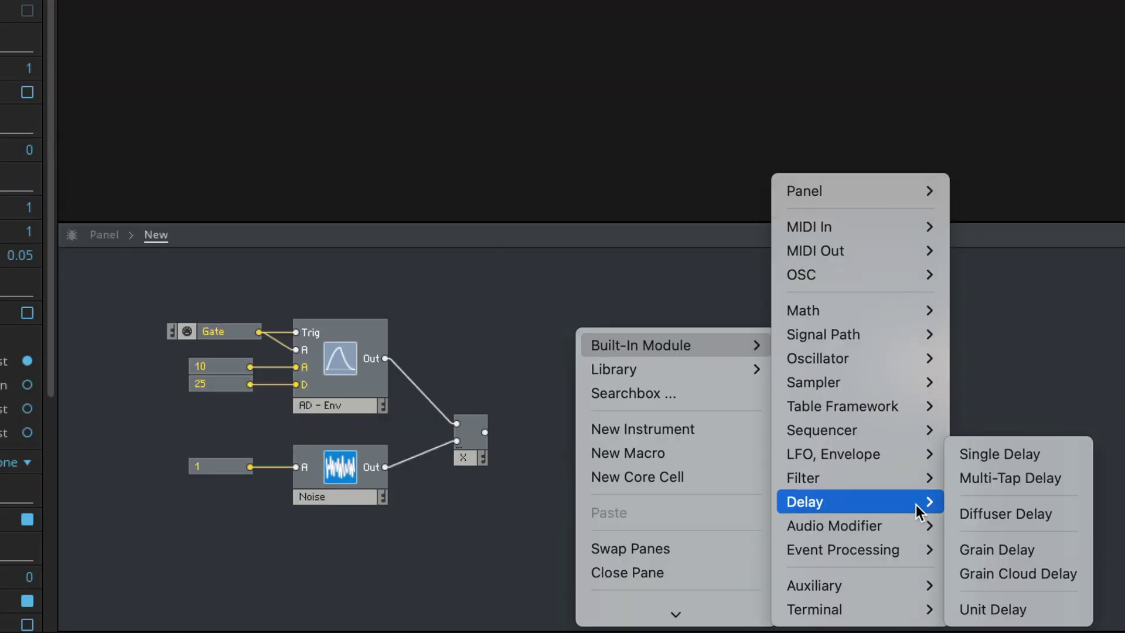
left_click(1017, 455)
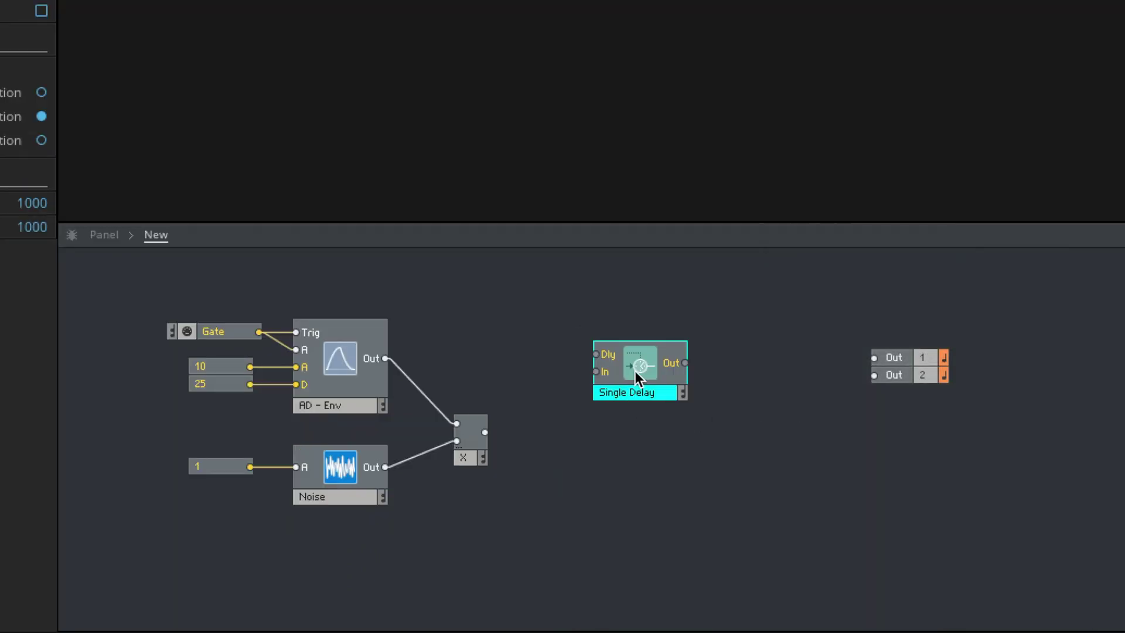
left_click_drag(636, 371, 677, 428)
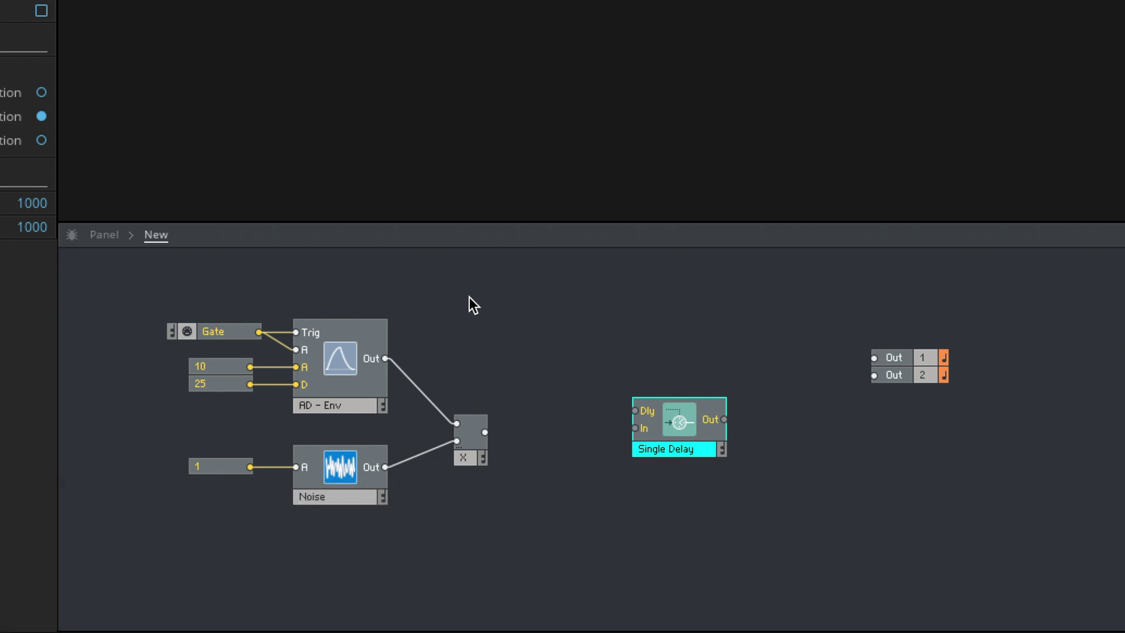
right_click(473, 304)
mouse_move(473, 302)
mouse_move(713, 406)
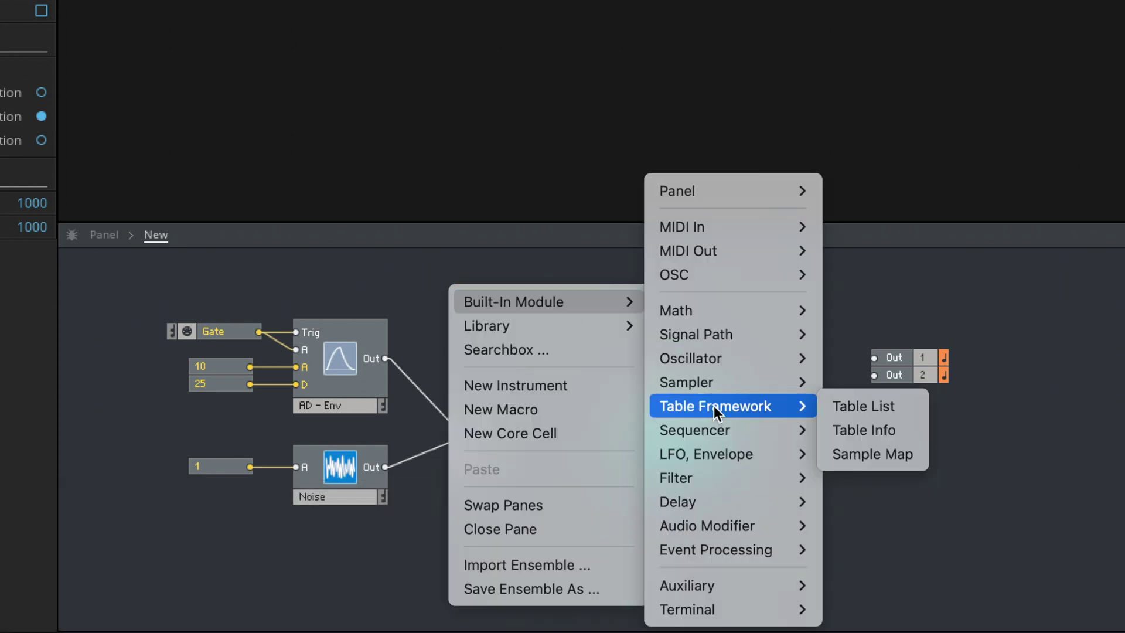
mouse_move(739, 475)
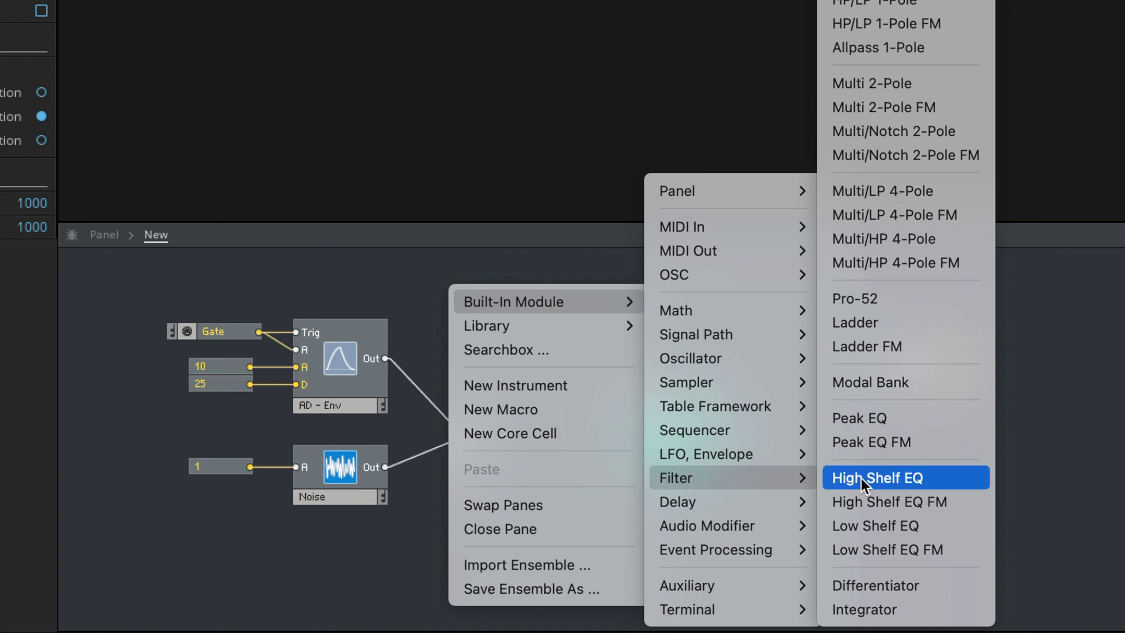
left_click(919, 382)
left_click_drag(551, 311, 584, 293)
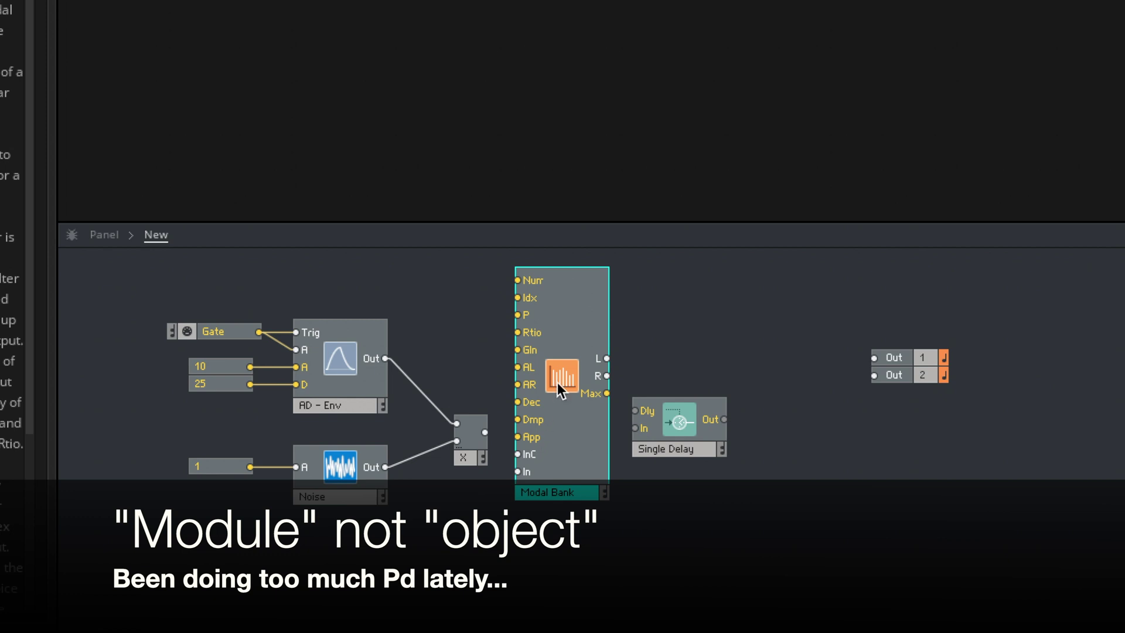
left_click(680, 281)
left_click(587, 285)
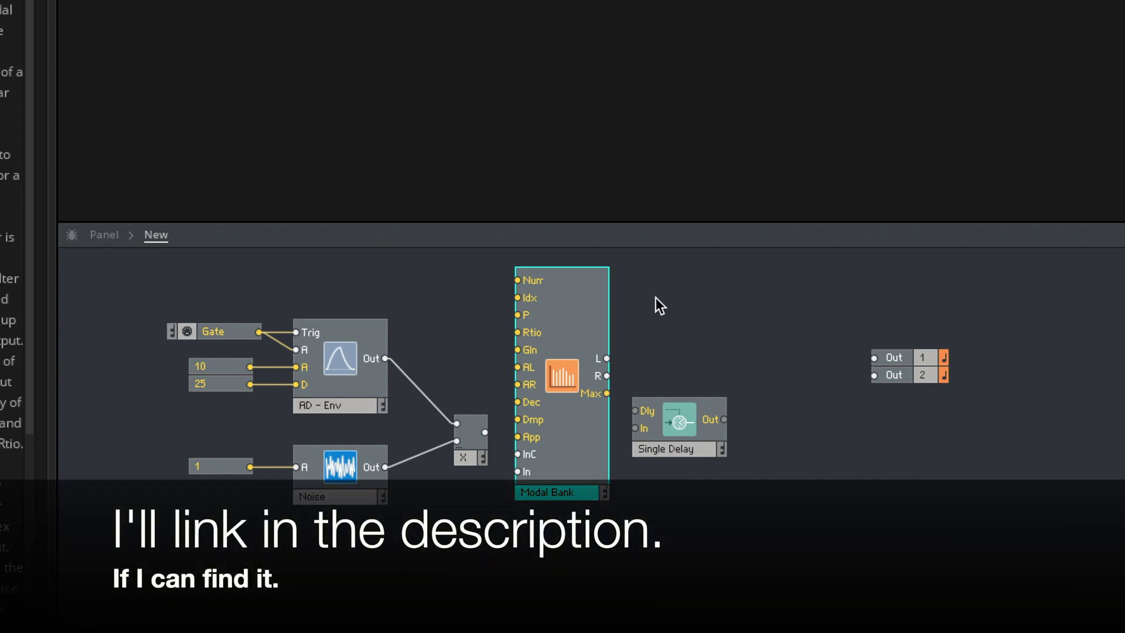
mouse_move(577, 293)
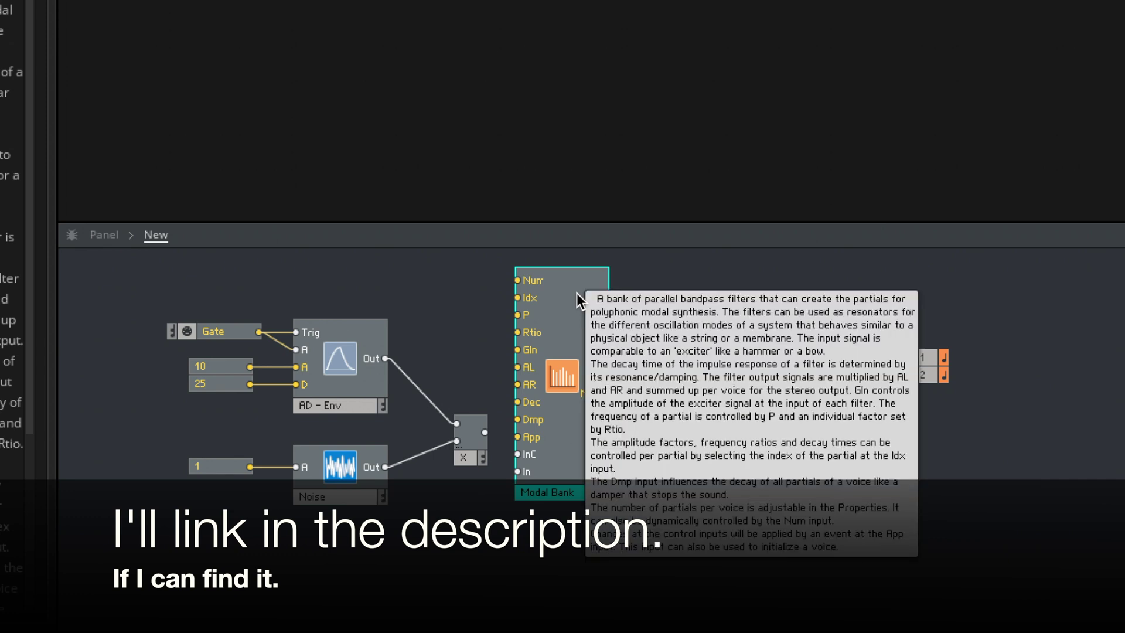
left_click(648, 300)
left_click(573, 287)
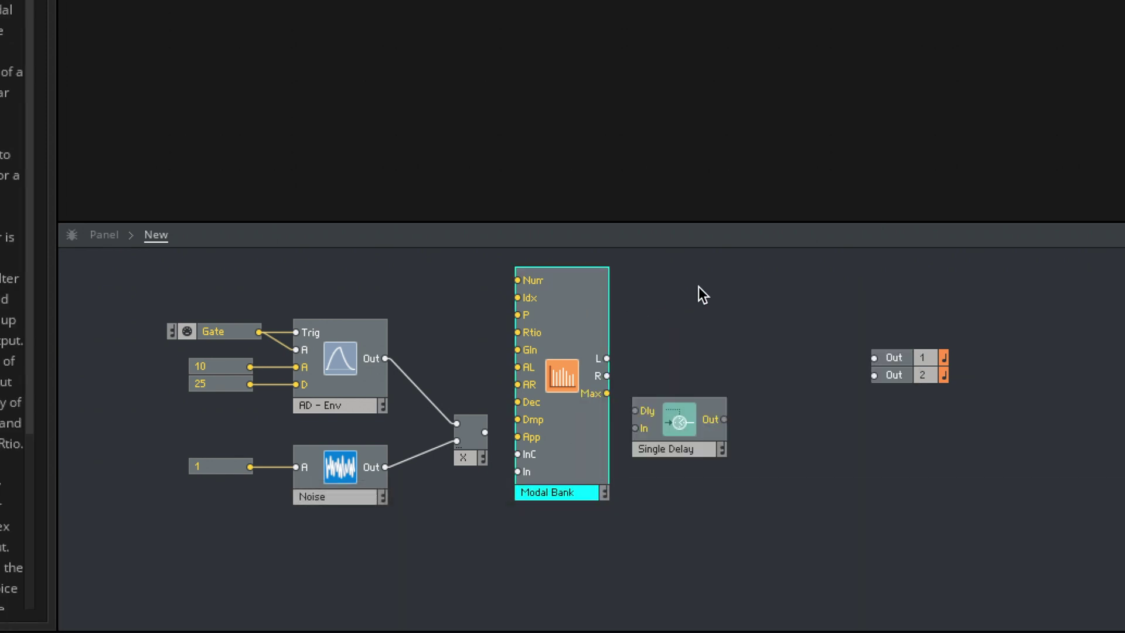
left_click(627, 289)
left_click(583, 287)
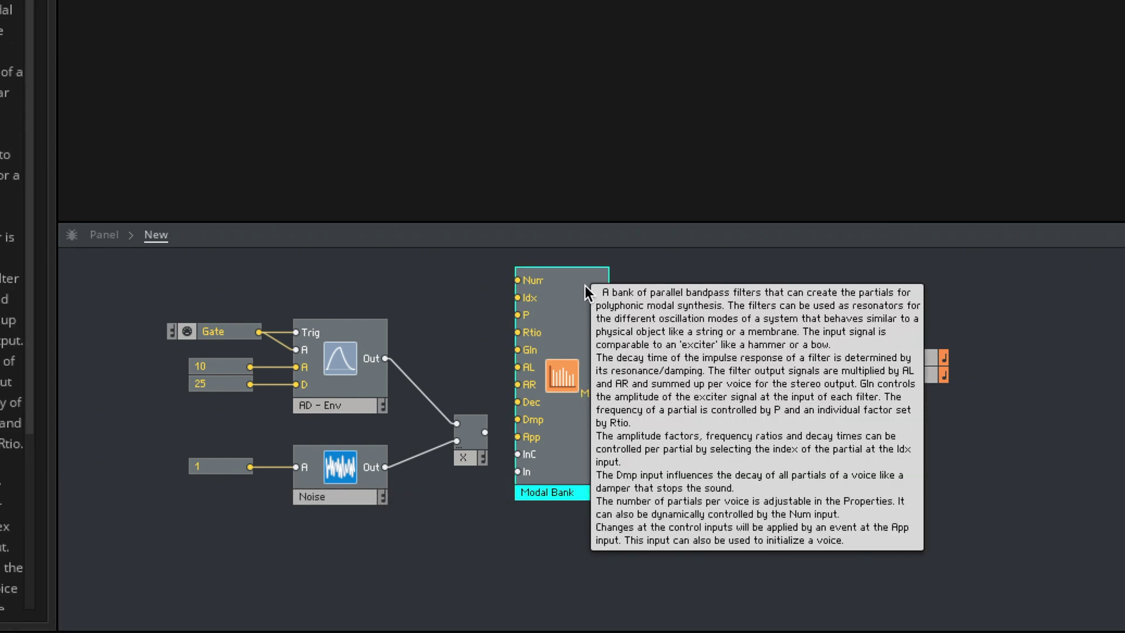
key("Delete")
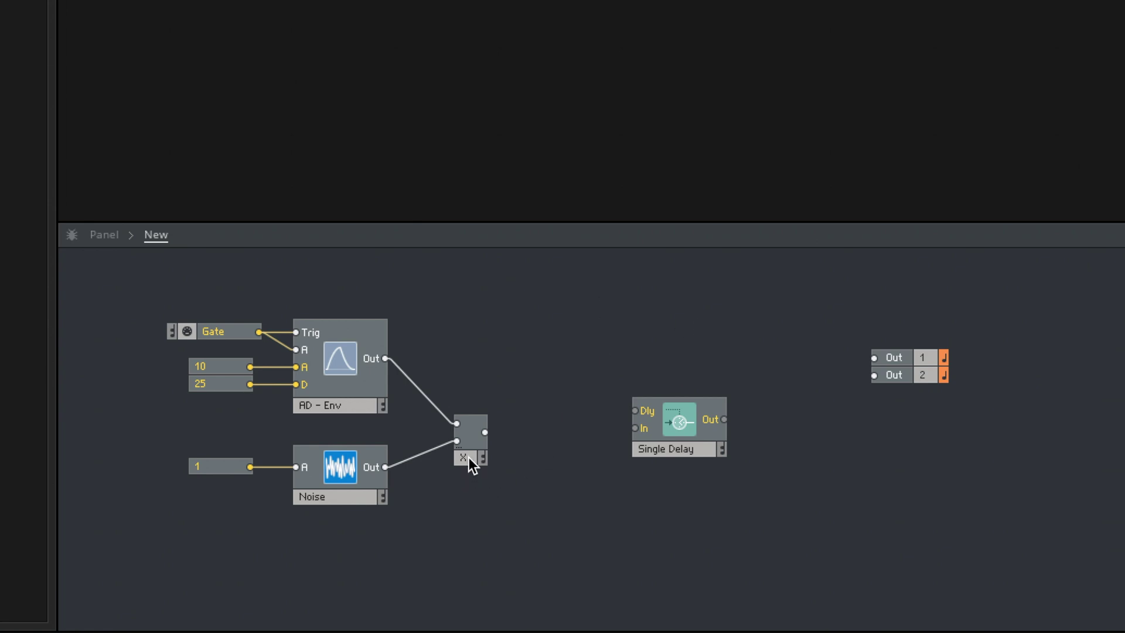
Wire the multiplier through the Single Delay to Out 1 and Out 2, adding a Delay knob.
left_click_drag(484, 432, 637, 428)
left_click_drag(721, 419, 874, 358)
left_click_drag(722, 419, 875, 376)
right_click(639, 409)
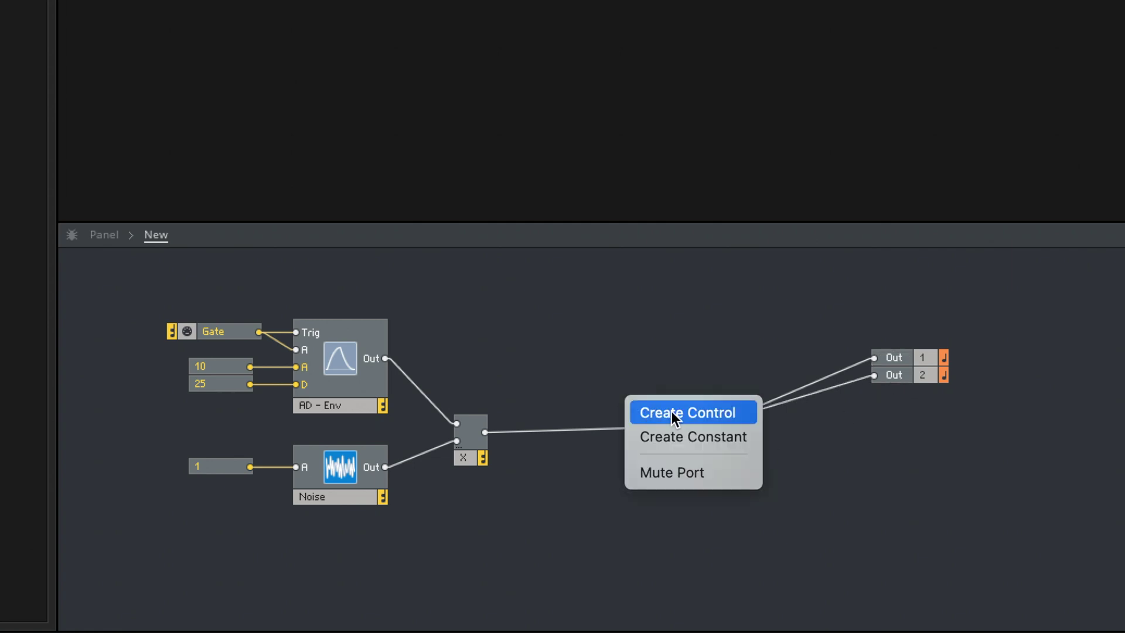
left_click(671, 410)
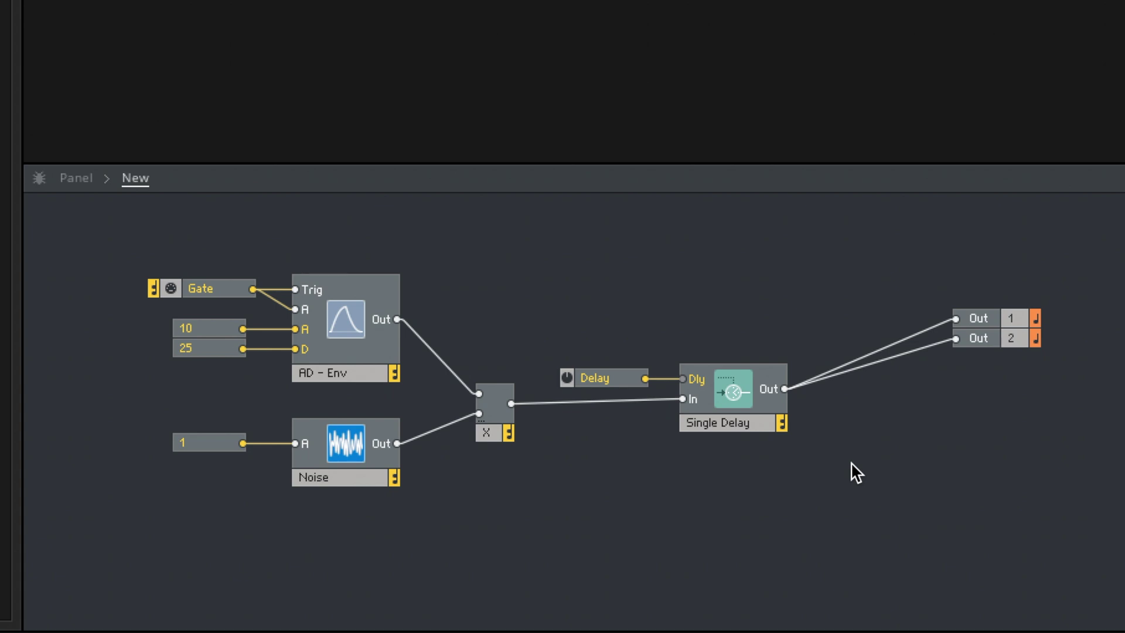
Insert an Add module between the multiplier and the delay input.
double_click(852, 465)
type("add")
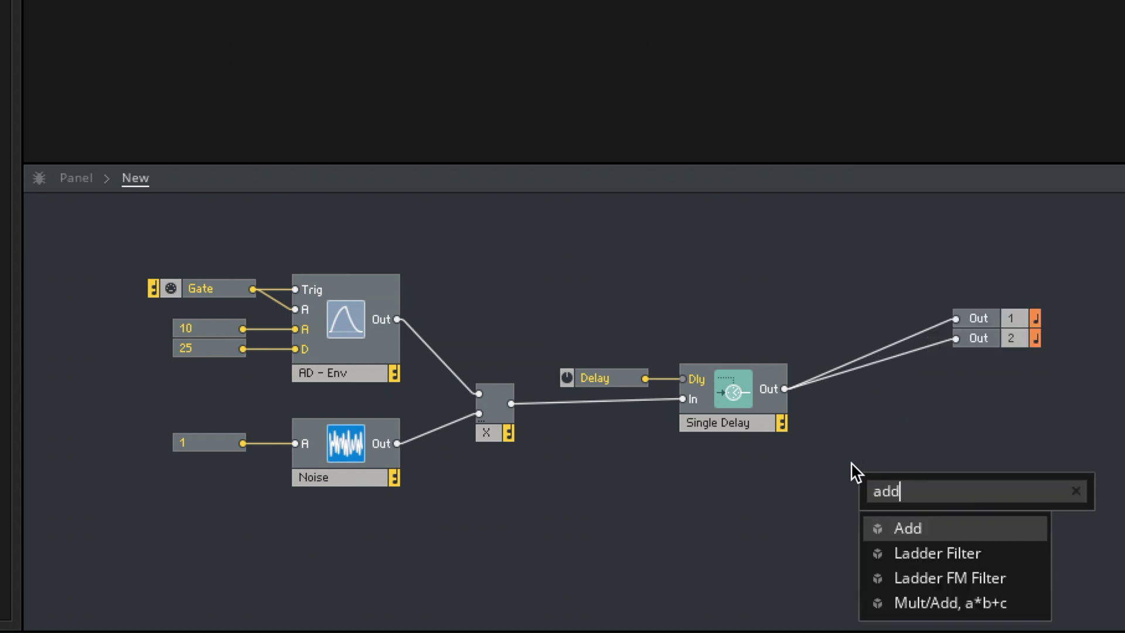
key("Return")
left_click(592, 400)
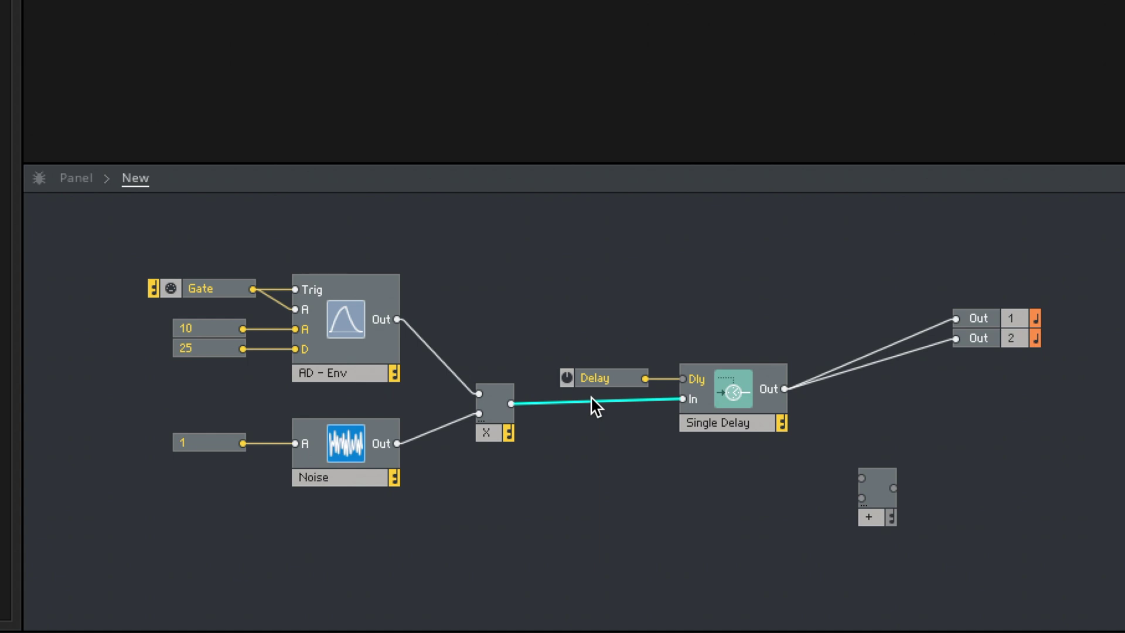
key("Delete")
left_click_drag(876, 515, 608, 455)
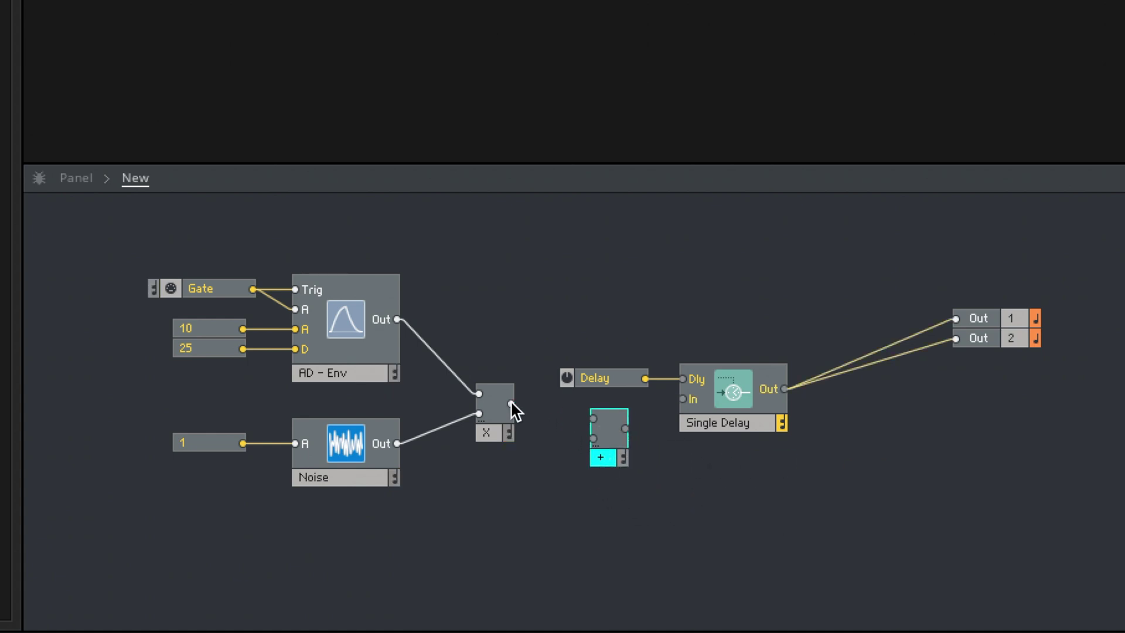
left_click_drag(511, 403, 703, 396)
left_click(908, 455)
Scale the delay output by a Multiply with a 'Feedback' knob and feed it back into Add.
double_click(907, 454)
type("mul")
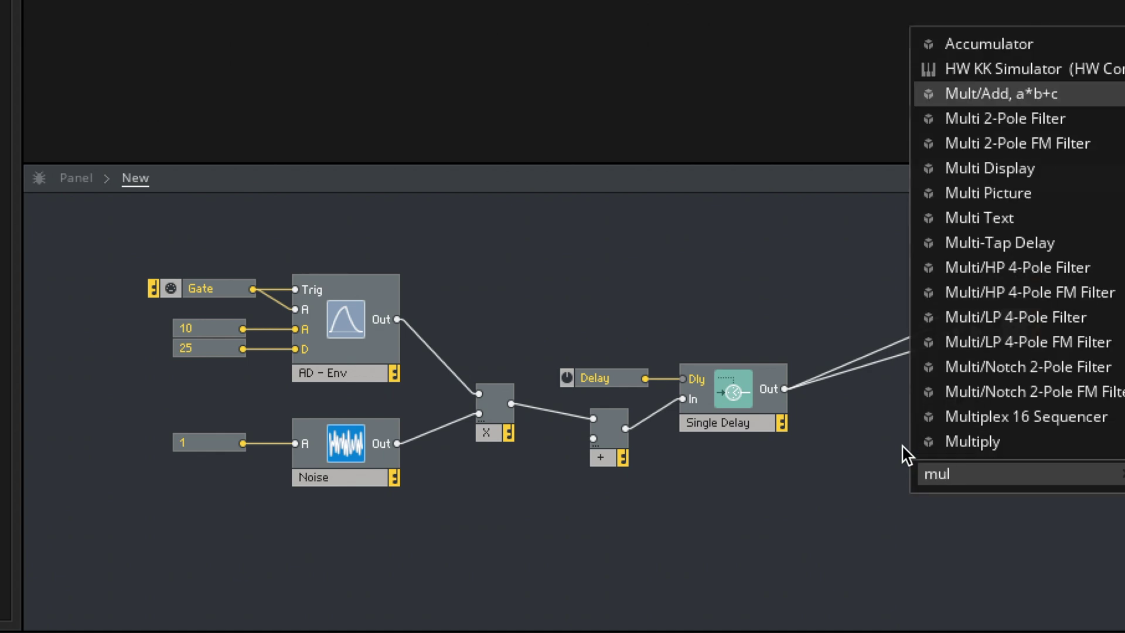
left_click(935, 442)
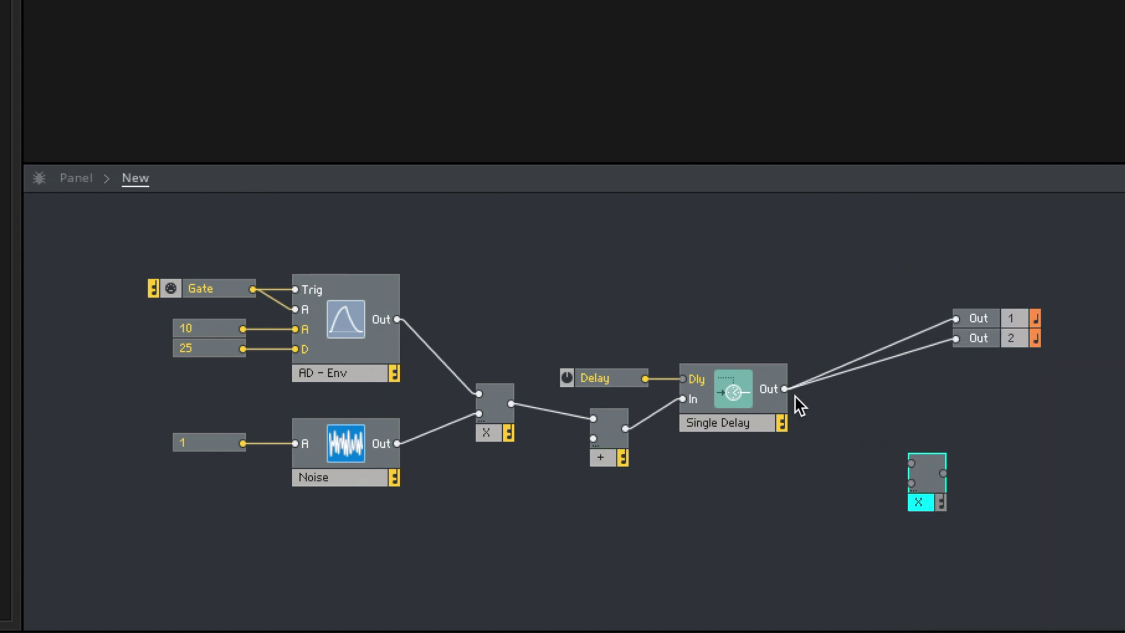
left_click_drag(784, 389, 911, 462)
left_click_drag(920, 504, 886, 480)
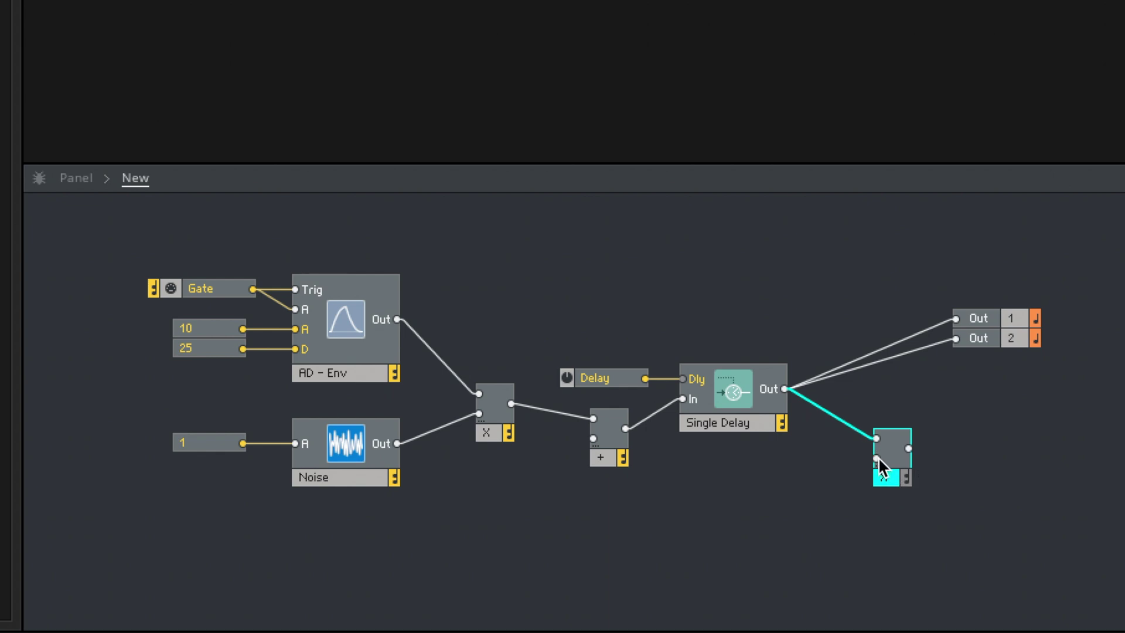
right_click(877, 458)
left_click(854, 468)
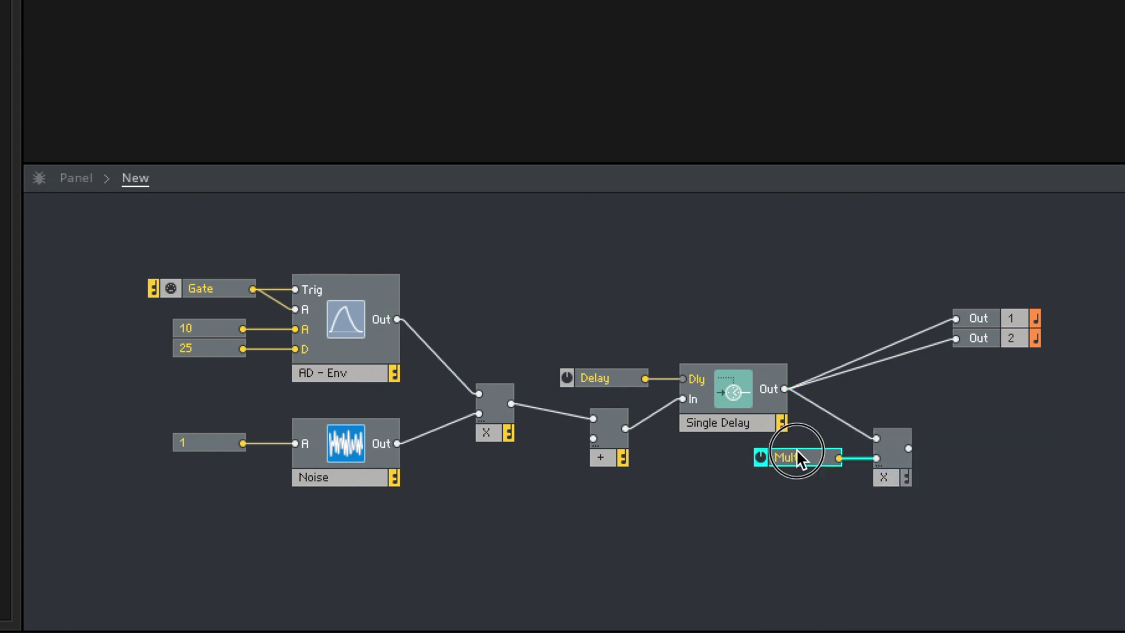
type("Feedb")
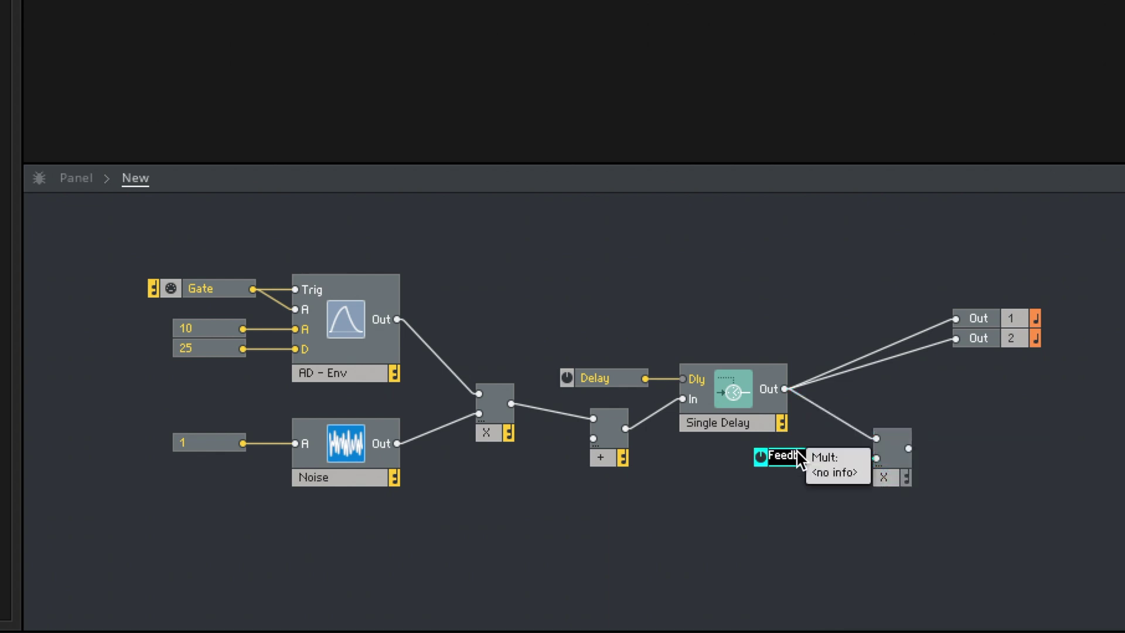
type("ack")
key("Return")
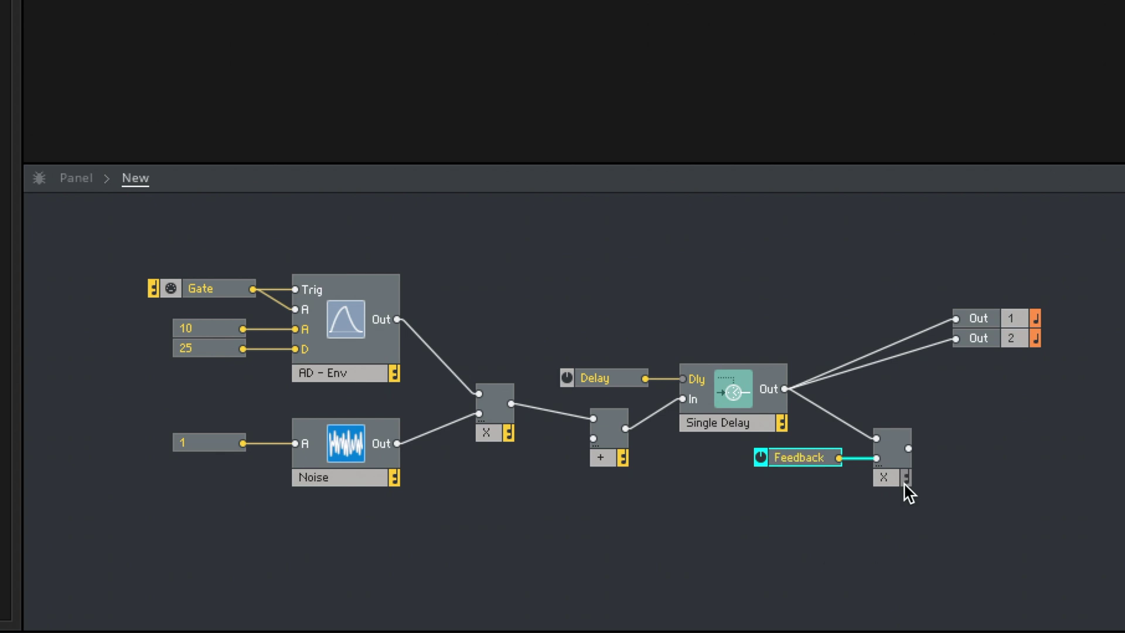
left_click_drag(910, 448, 593, 438)
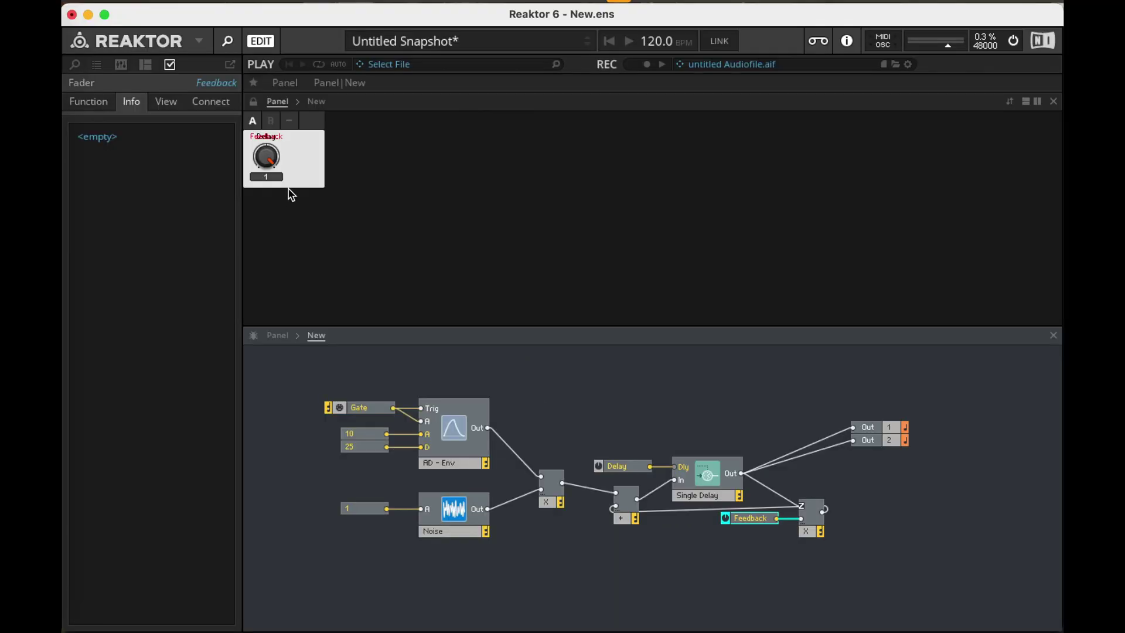
Rearrange the panel so the Feedback knob sits beside the Delay knob.
left_click(252, 104)
left_click_drag(265, 156, 329, 158)
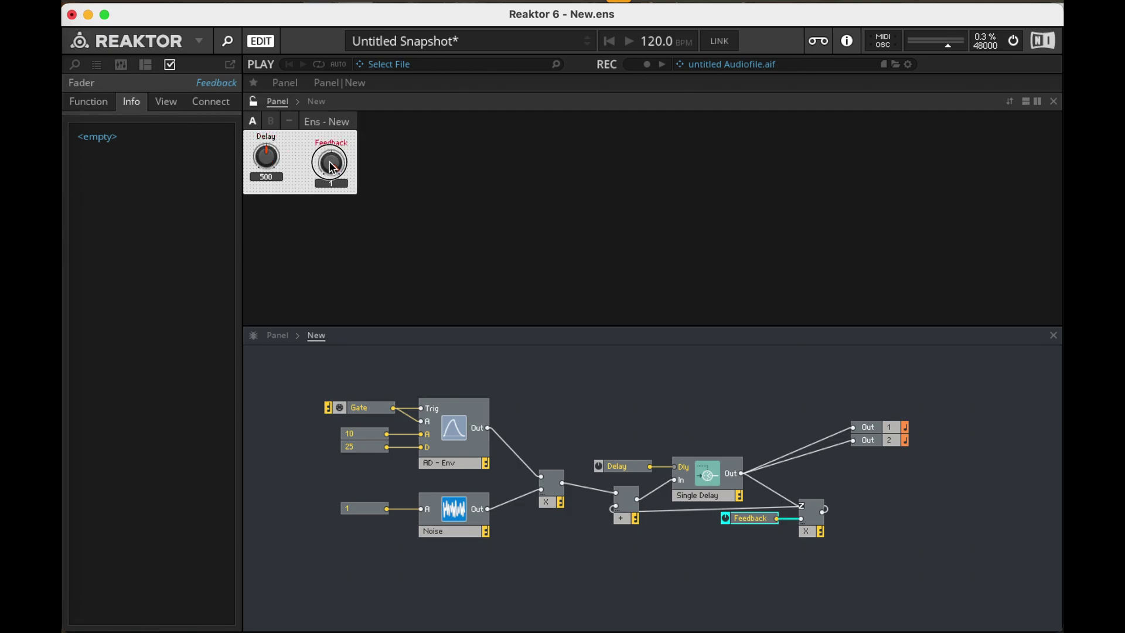
left_click_drag(201, 252, 238, 261)
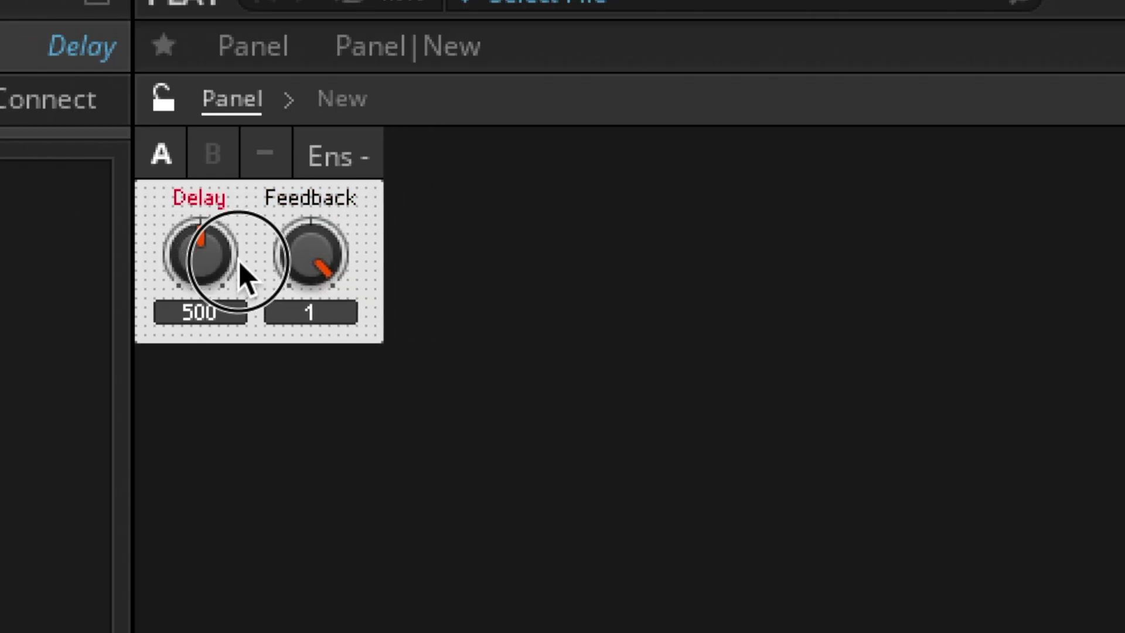
left_click(163, 100)
Set the Delay knob to 180 and the Feedback knob to 0.49.
left_click_drag(327, 268, 321, 332)
left_click_drag(201, 258, 196, 328)
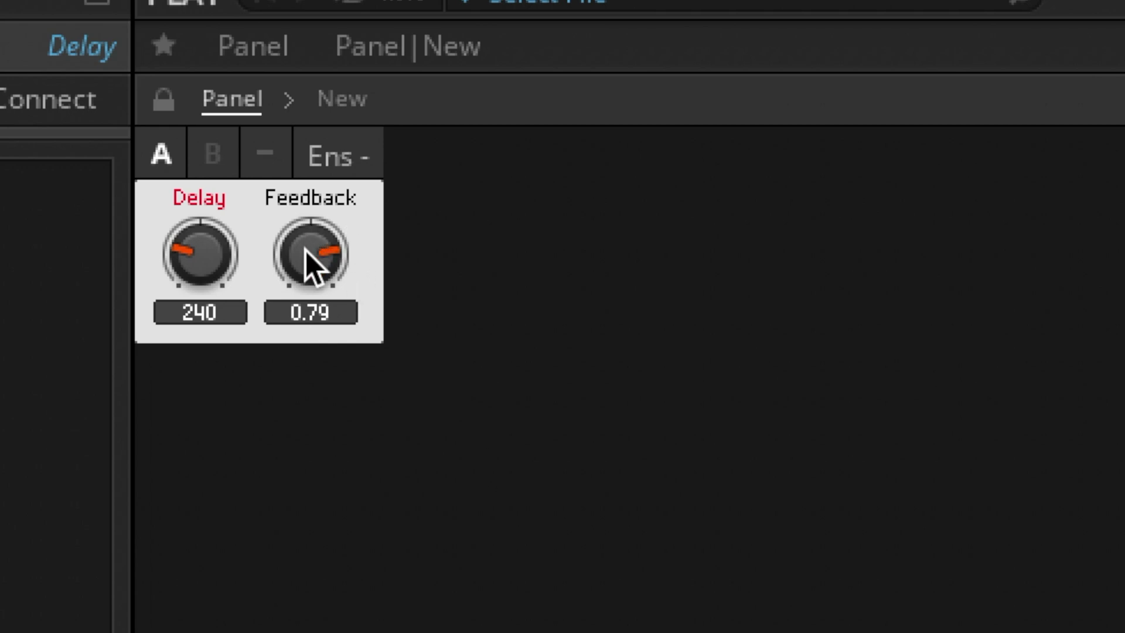
left_click_drag(307, 251, 315, 156)
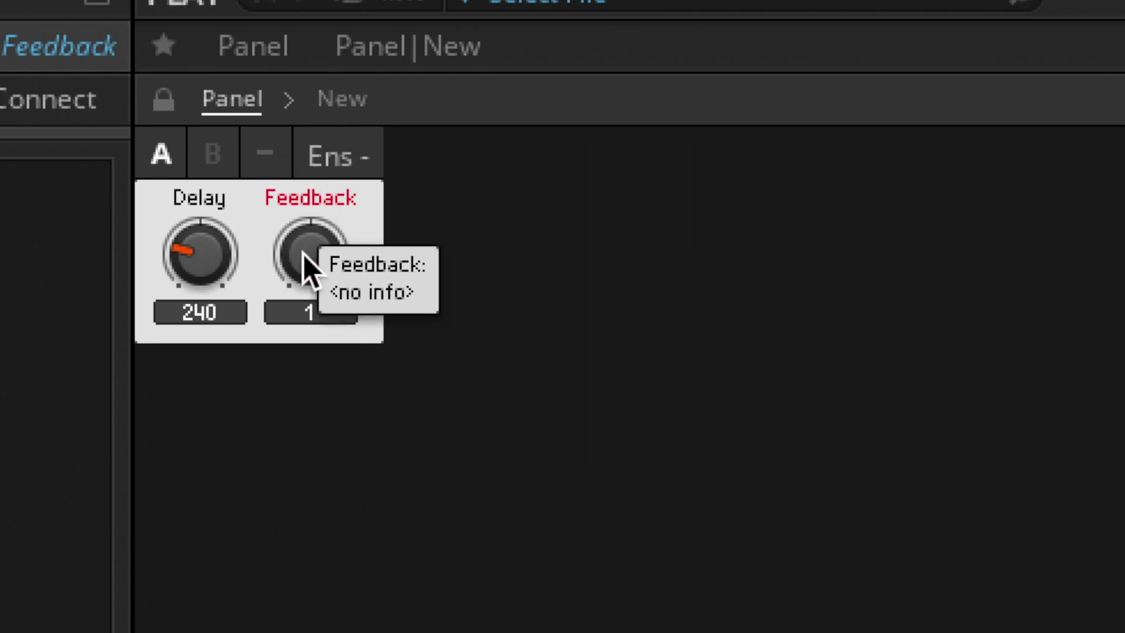
left_click_drag(303, 254, 294, 371)
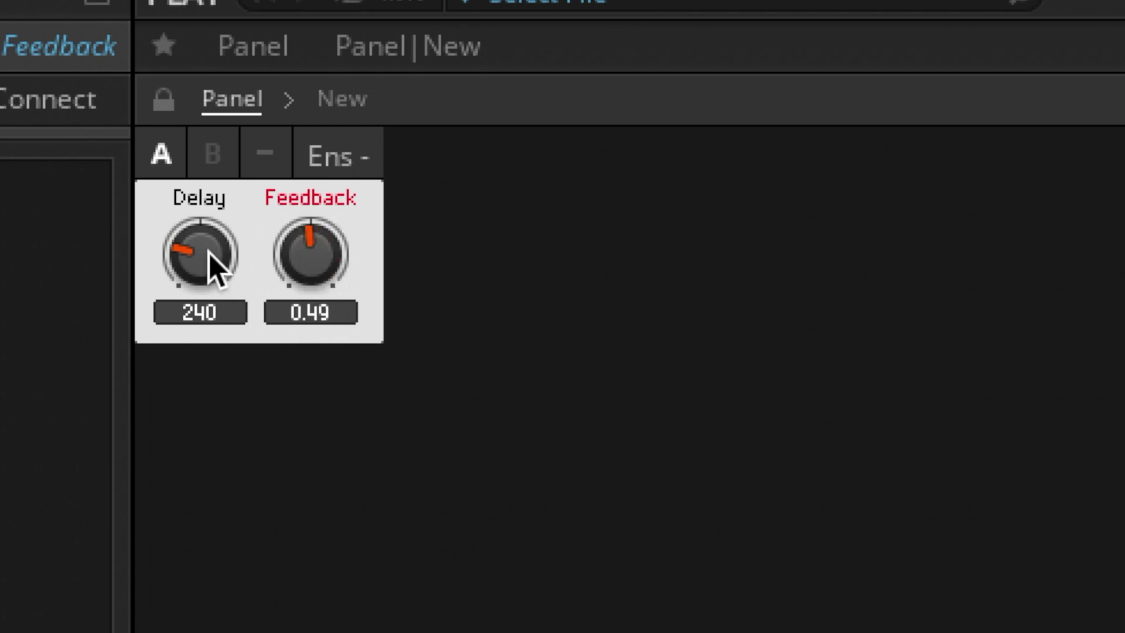
left_click_drag(209, 253, 258, 290)
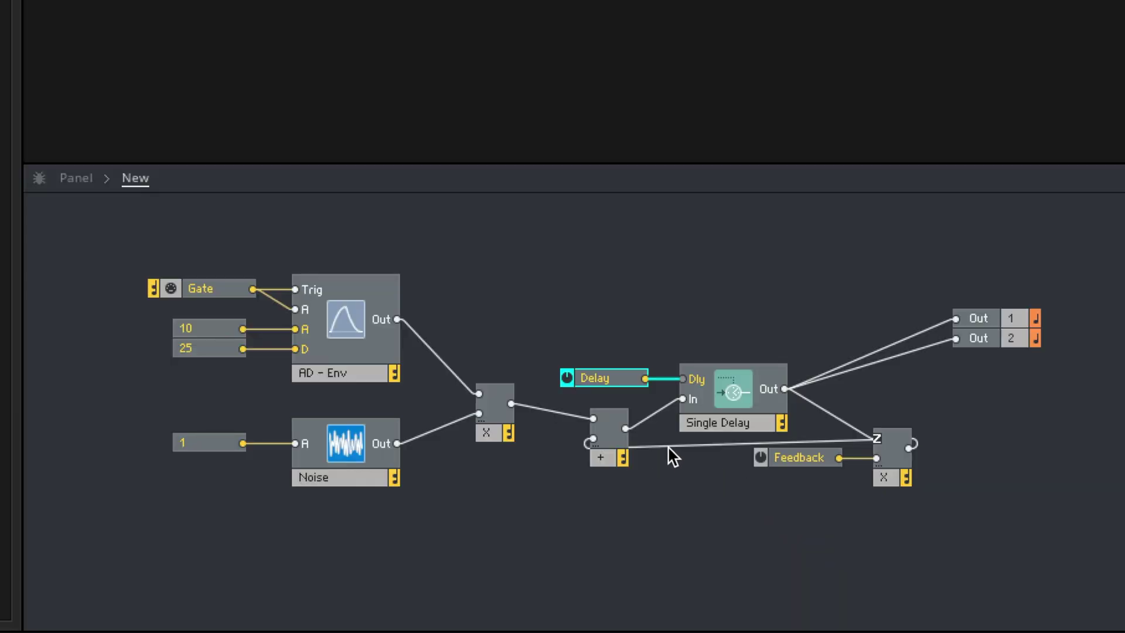
Replace the feedback wire with an HP/LP 1-Pole filter fed by the feedback Multiply.
left_click(667, 509)
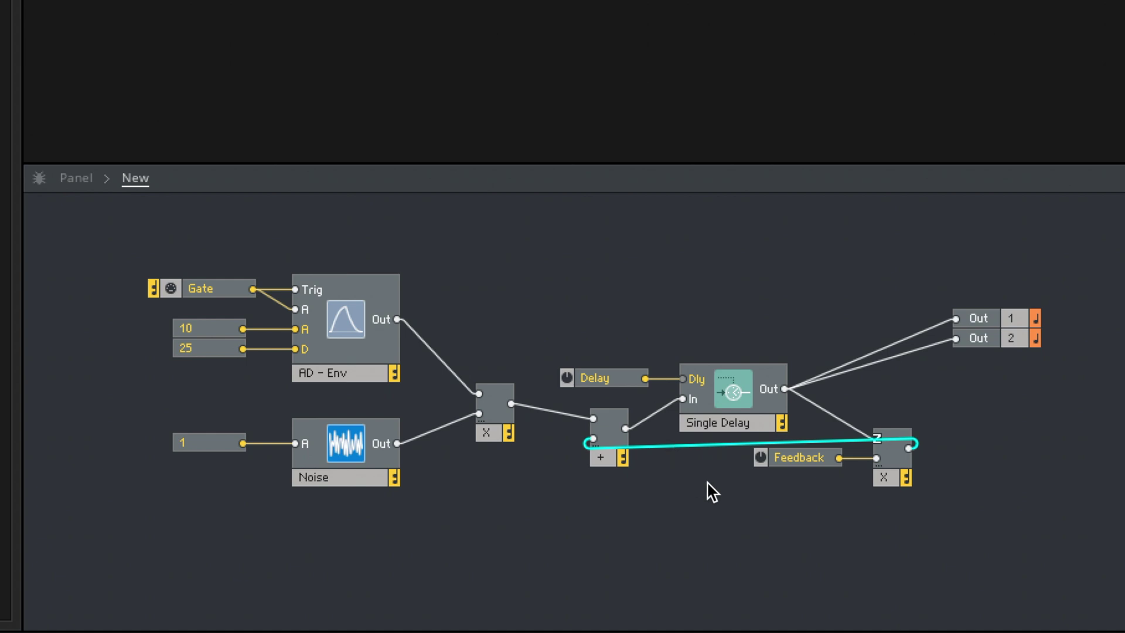
key("Delete")
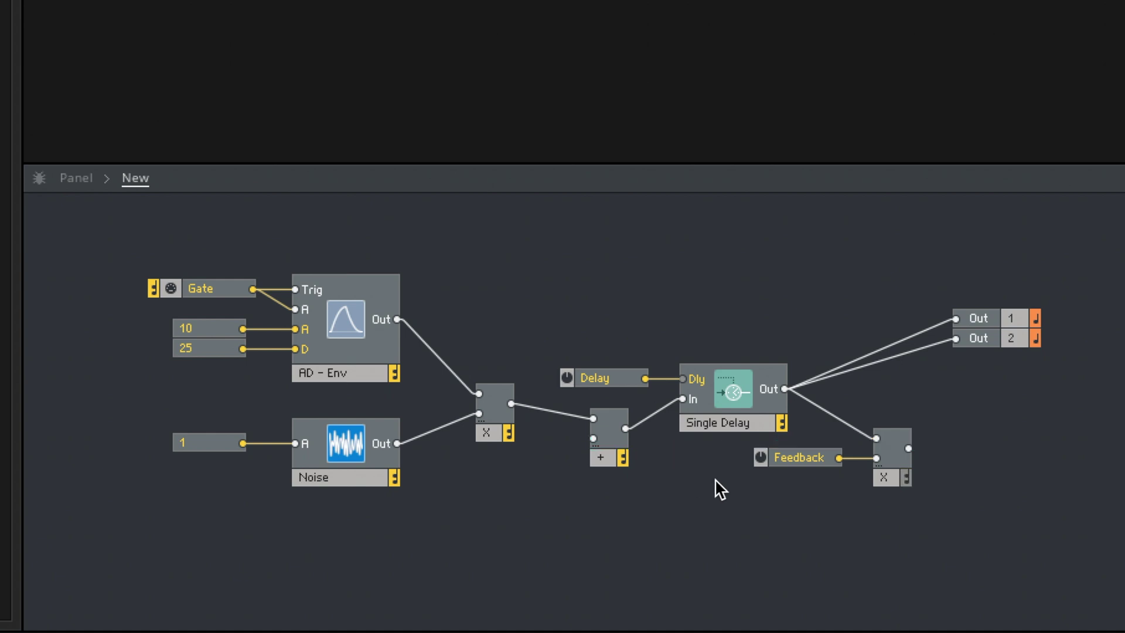
right_click(716, 479)
mouse_move(811, 500)
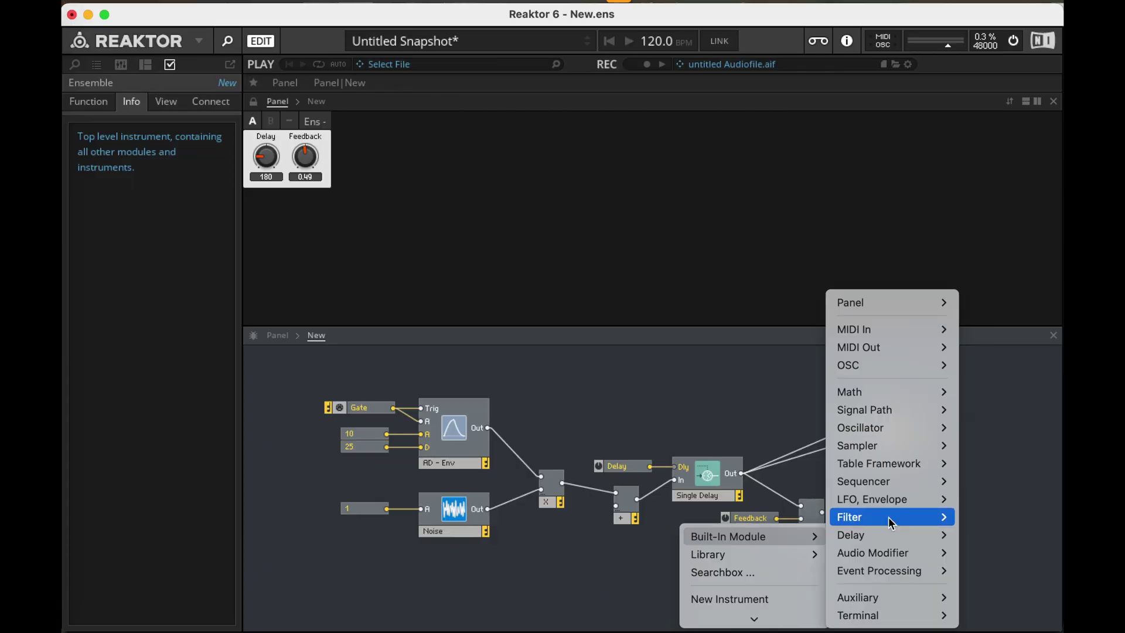
mouse_move(888, 517)
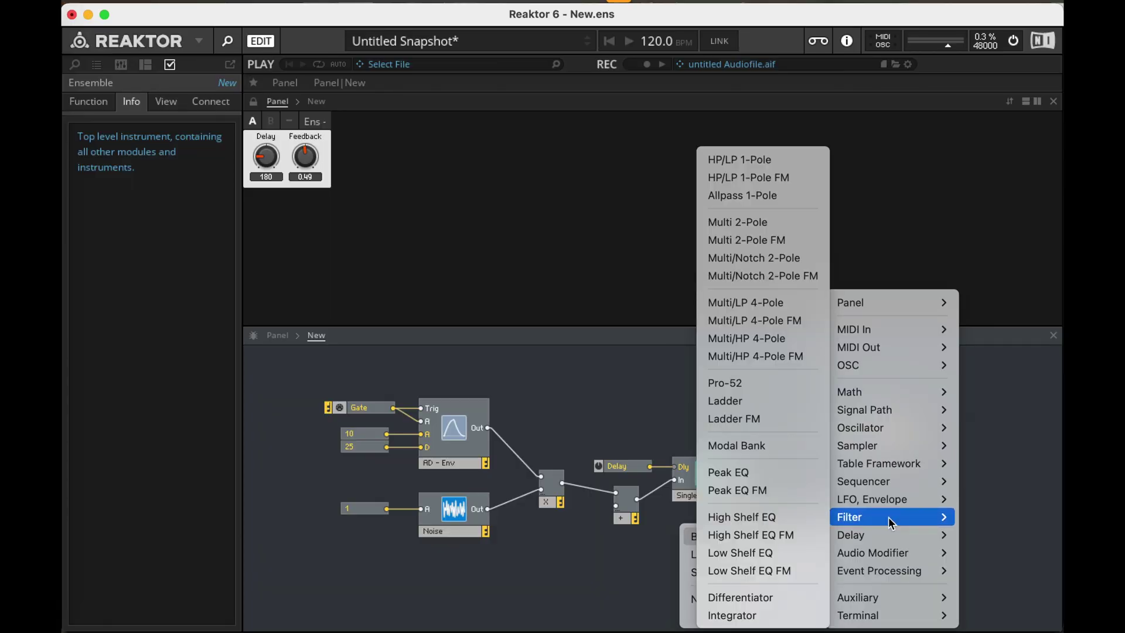
left_click(744, 161)
left_click_drag(733, 540, 925, 515)
left_click_drag(822, 512, 921, 496)
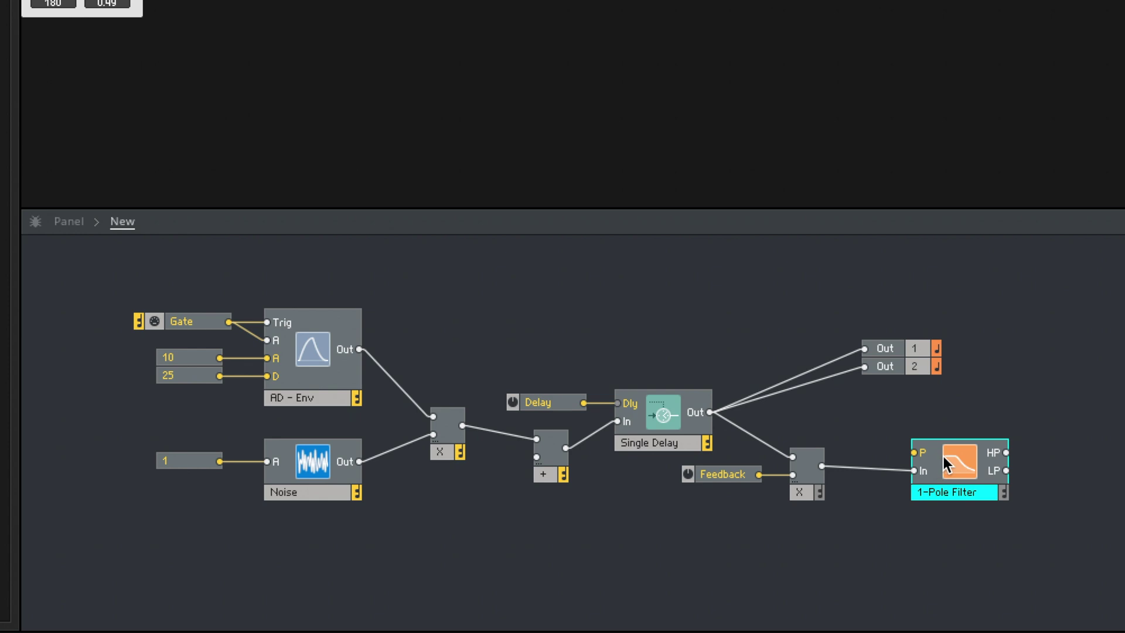
left_click_drag(958, 444, 958, 440)
Give the filter a cutoff knob and route its LP output into the adder.
right_click(917, 434)
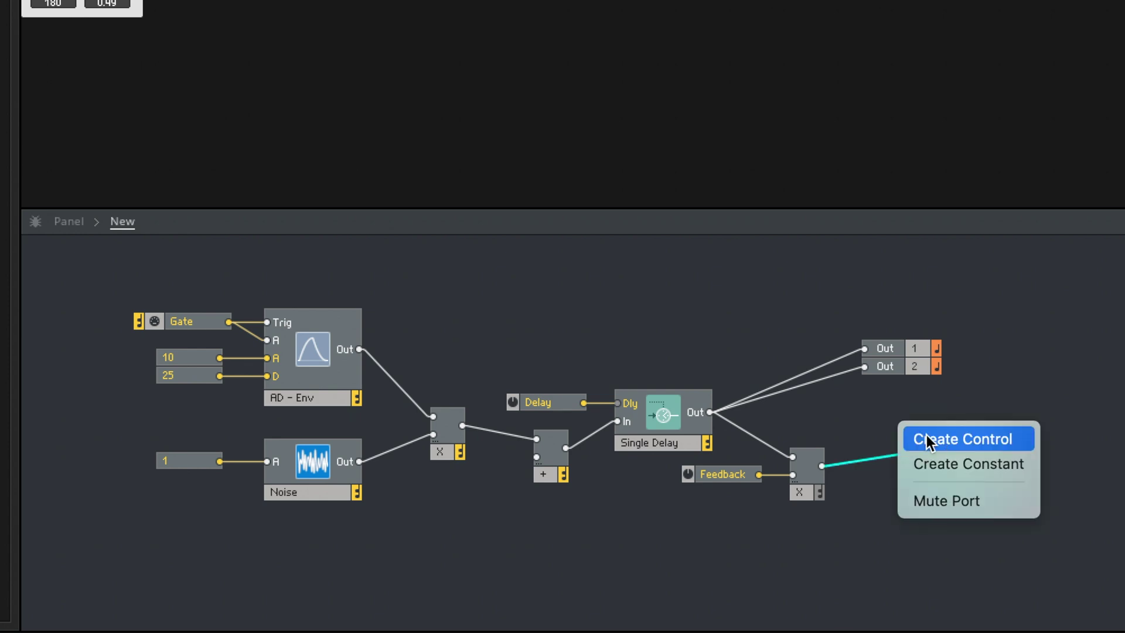
left_click(926, 435)
left_click_drag(1007, 453, 538, 462)
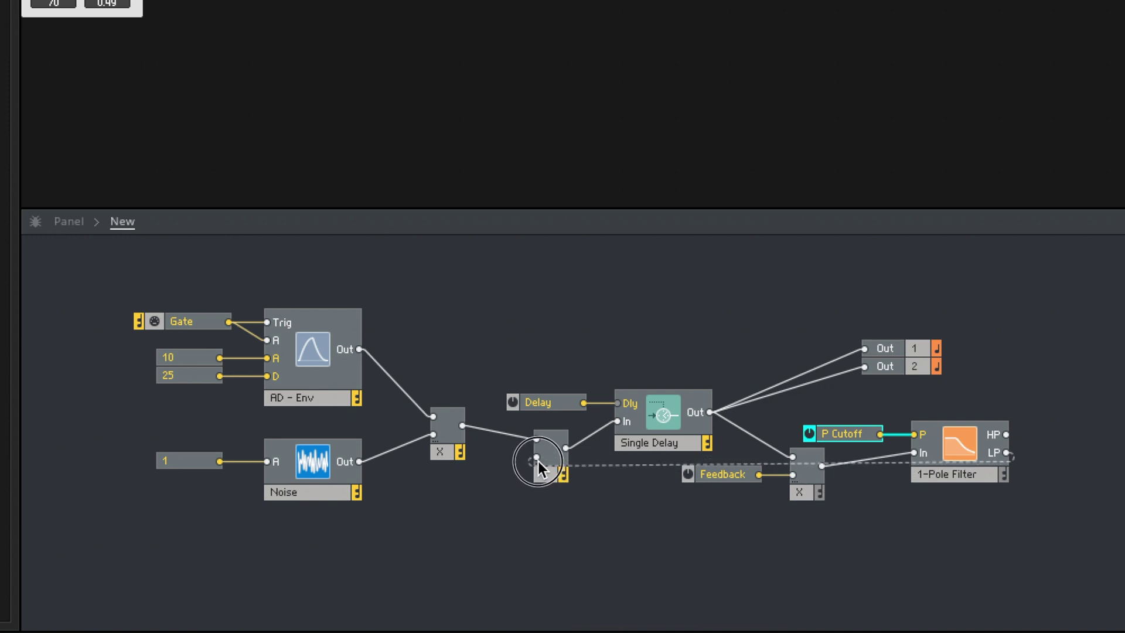
left_click_drag(942, 465, 959, 496)
Tidy the feedback loop modules and knobs lower in the structure.
left_click(832, 486)
left_click_drag(841, 439, 874, 466)
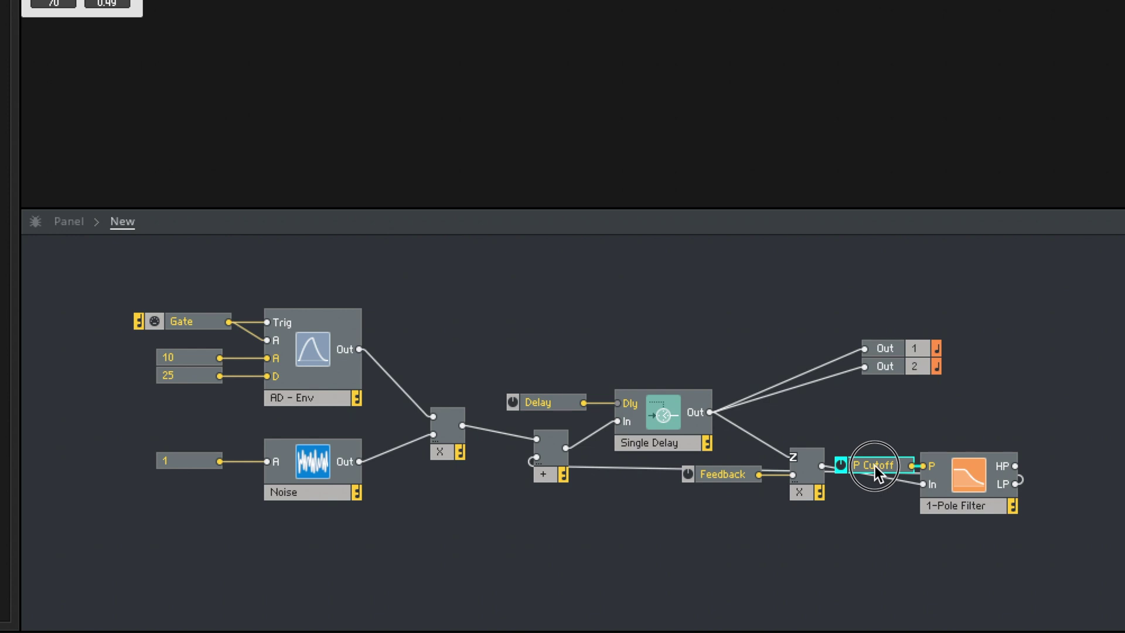
left_click_drag(745, 436, 680, 584)
left_click(842, 516)
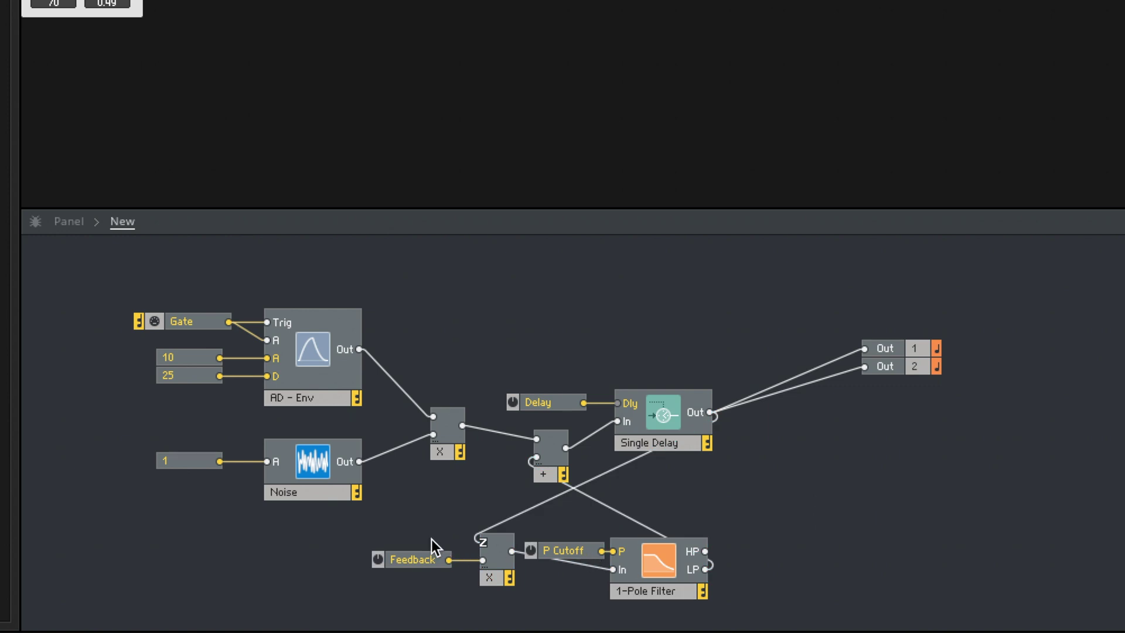
left_click_drag(446, 562, 494, 600)
left_click(552, 591)
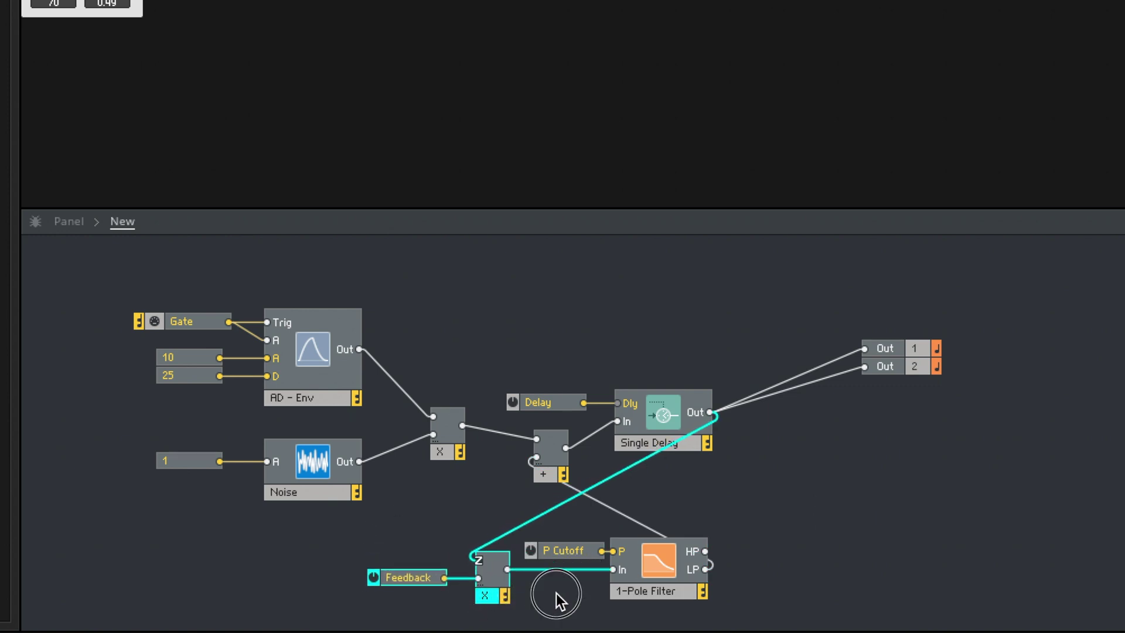
Rename the P Cutoff knob to 'Damping'.
double_click(559, 550)
type("Damp")
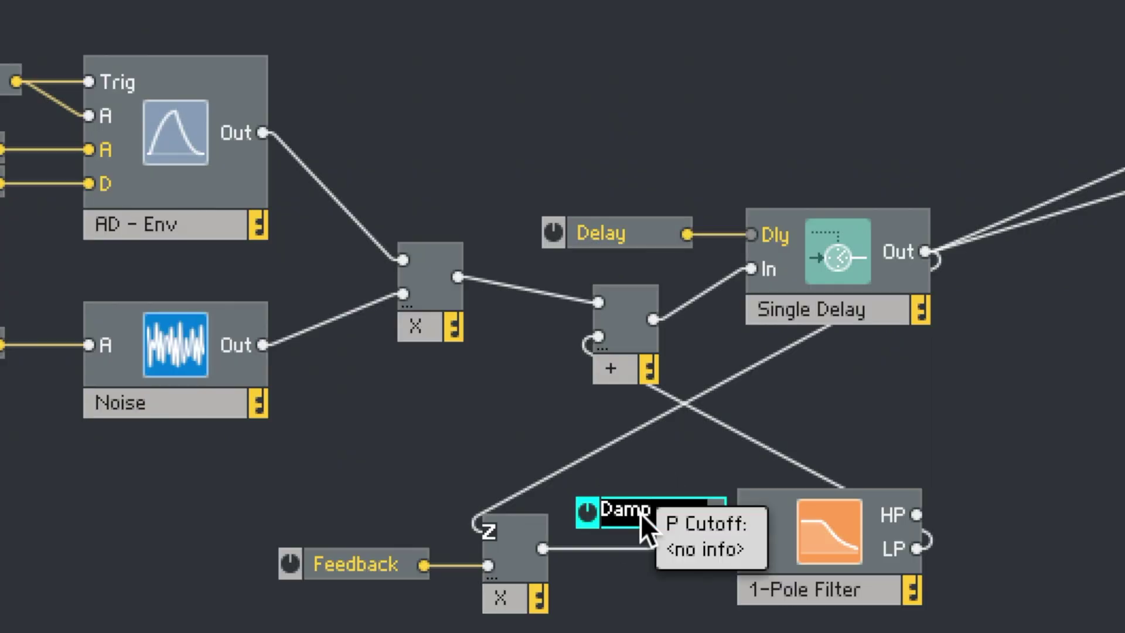
type("ing")
key("Return")
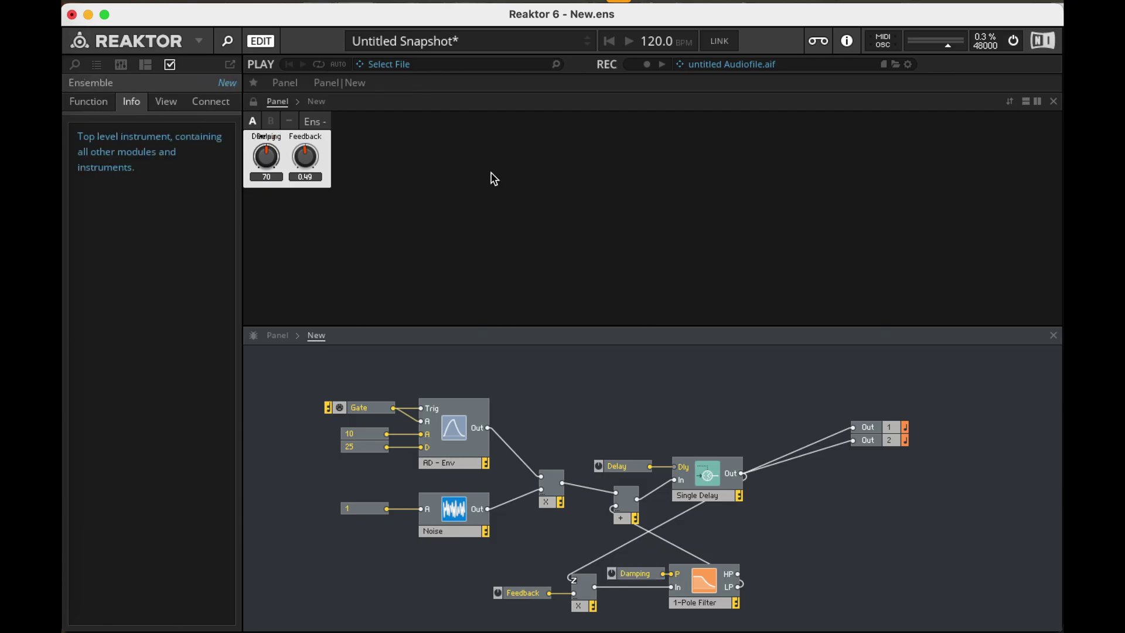
Move the Damping knob off the Delay knob into its own panel slot.
left_click(253, 101)
left_click_drag(265, 158, 353, 158)
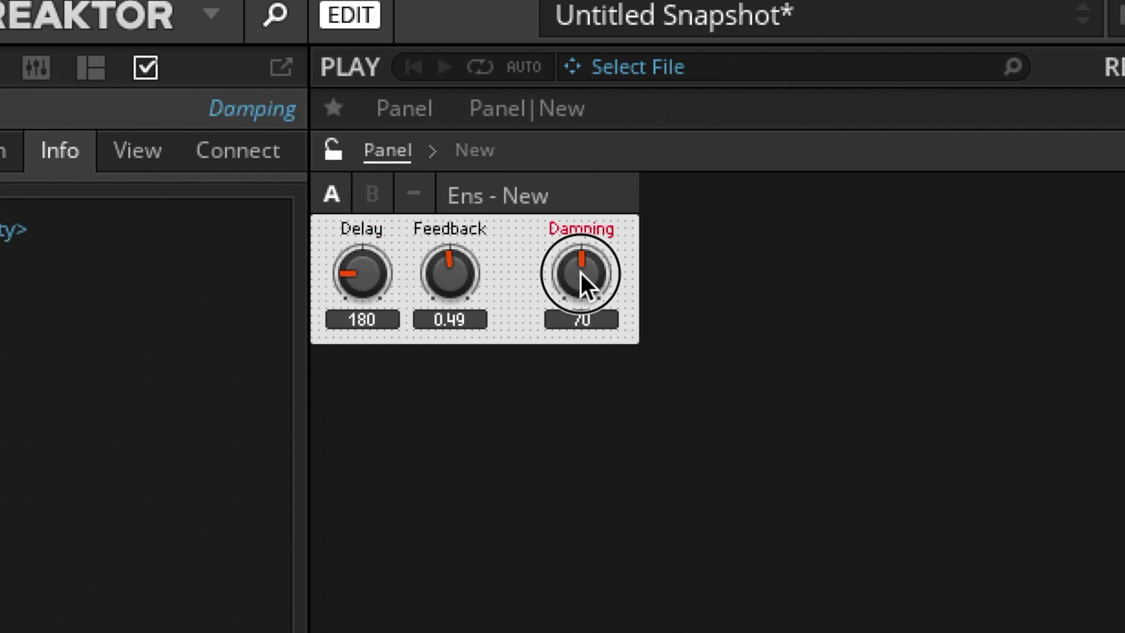
left_click(330, 149)
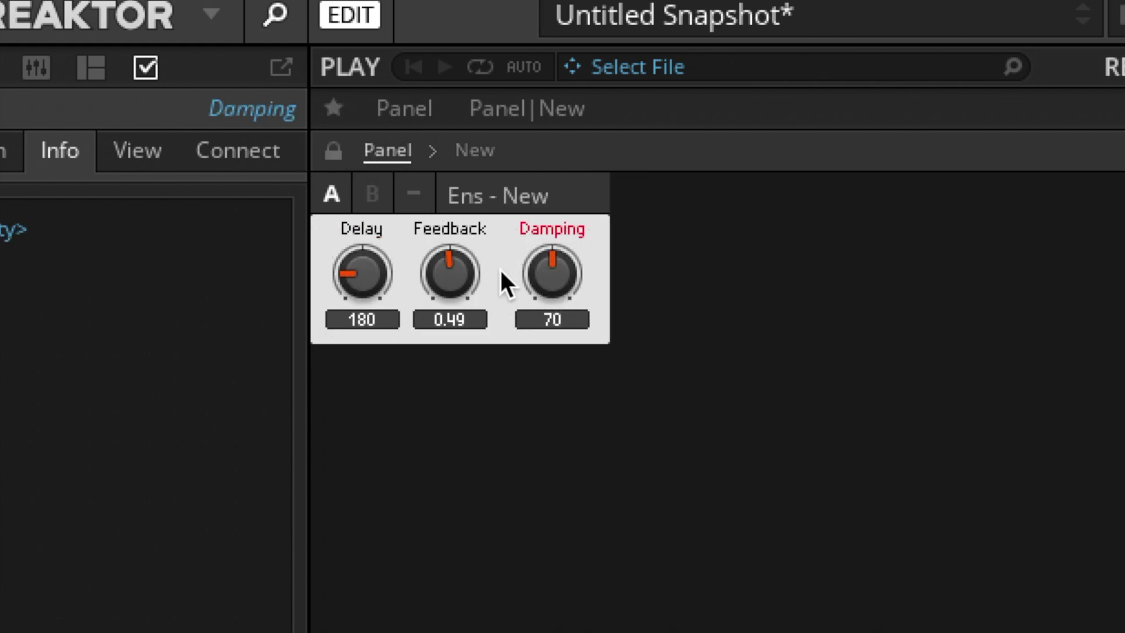
Set Feedback to 0.8 and Damping to 96.
left_click_drag(468, 279, 501, 220)
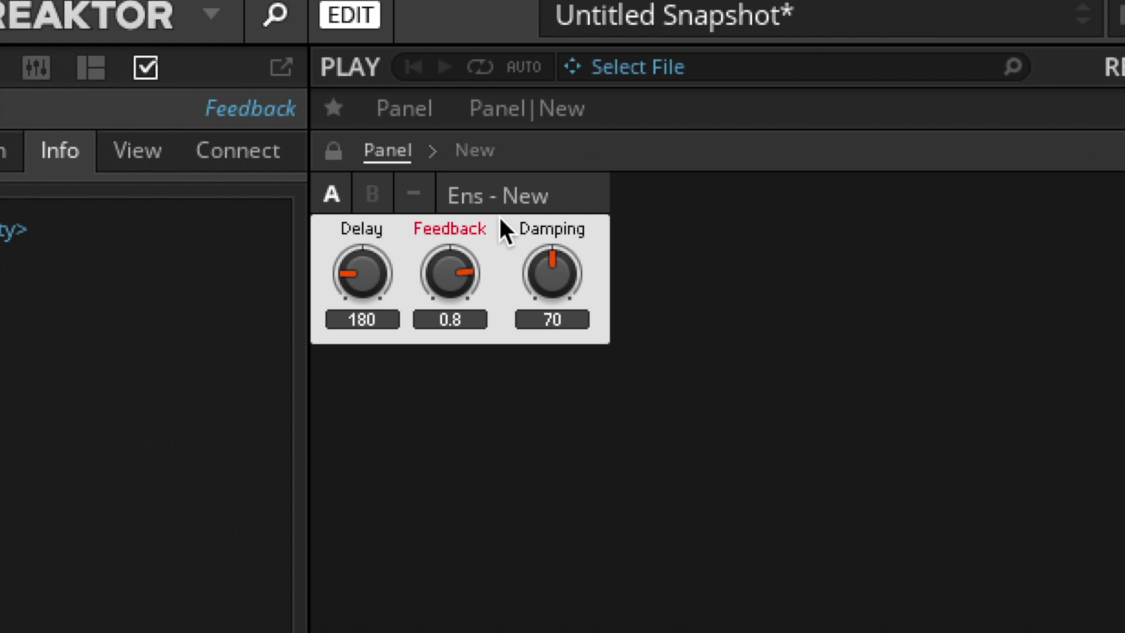
left_click_drag(568, 271, 568, 223)
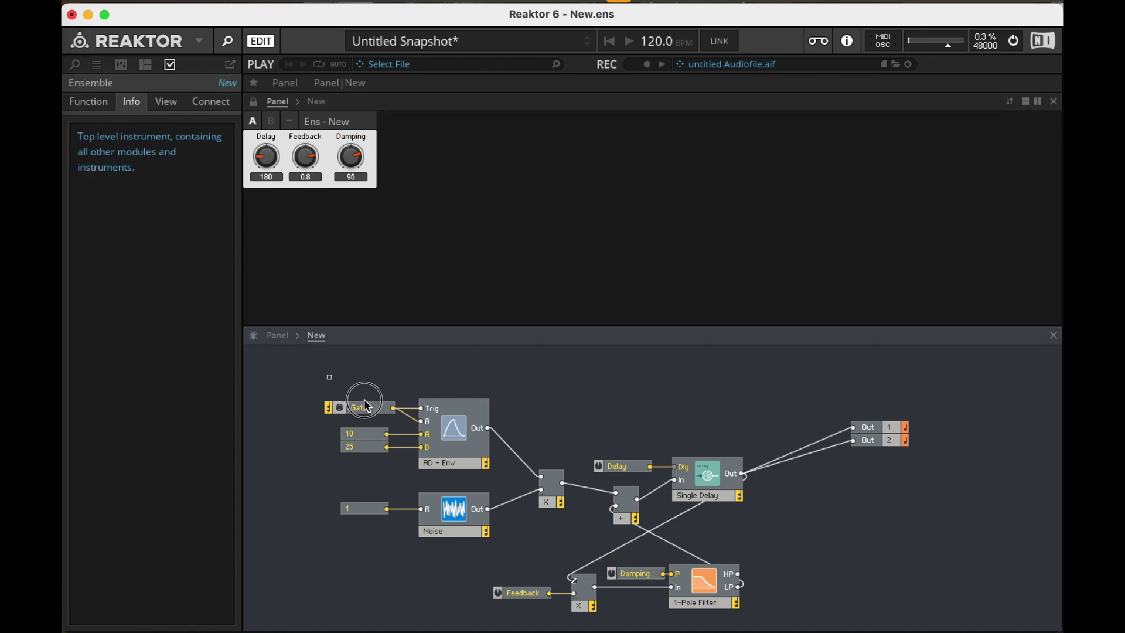
left_click_drag(326, 375, 501, 501)
Insert a Note Pitch MIDI input module and place it above the Gate input.
left_click(533, 387)
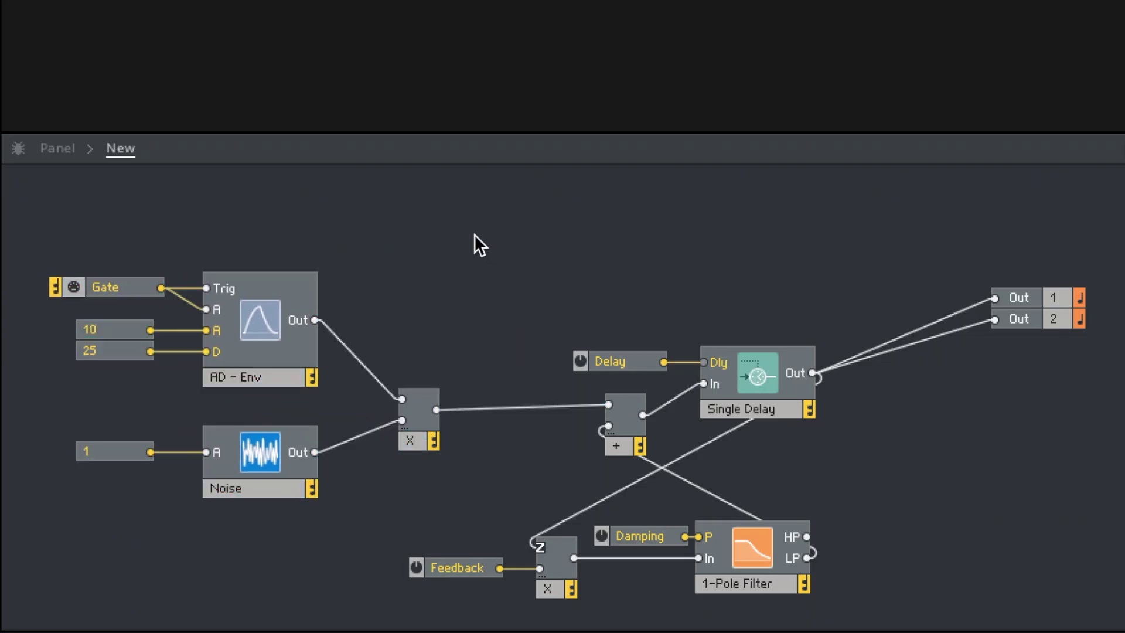
double_click(446, 215)
type("note")
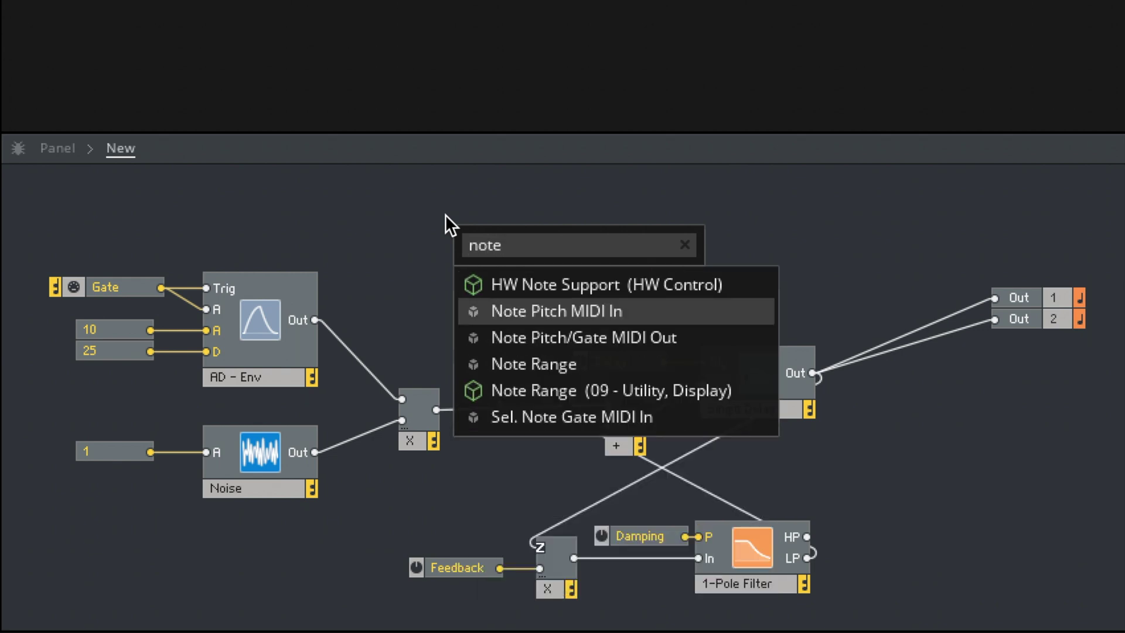
key("Return")
left_click_drag(498, 228, 372, 218)
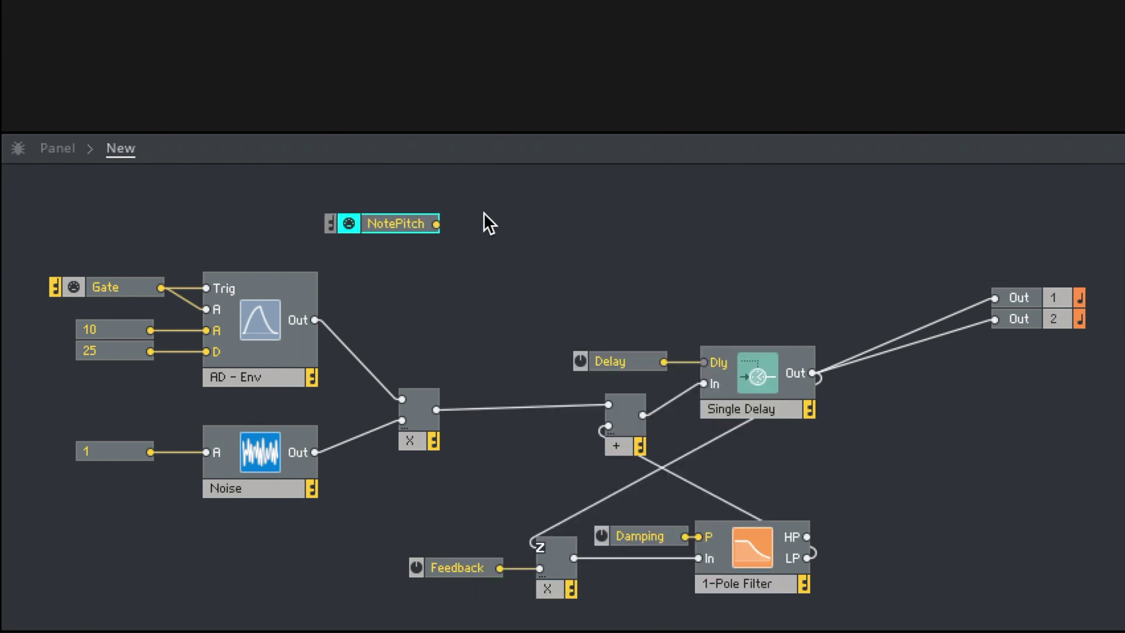
left_click(483, 214)
right_click(520, 215)
mouse_move(520, 217)
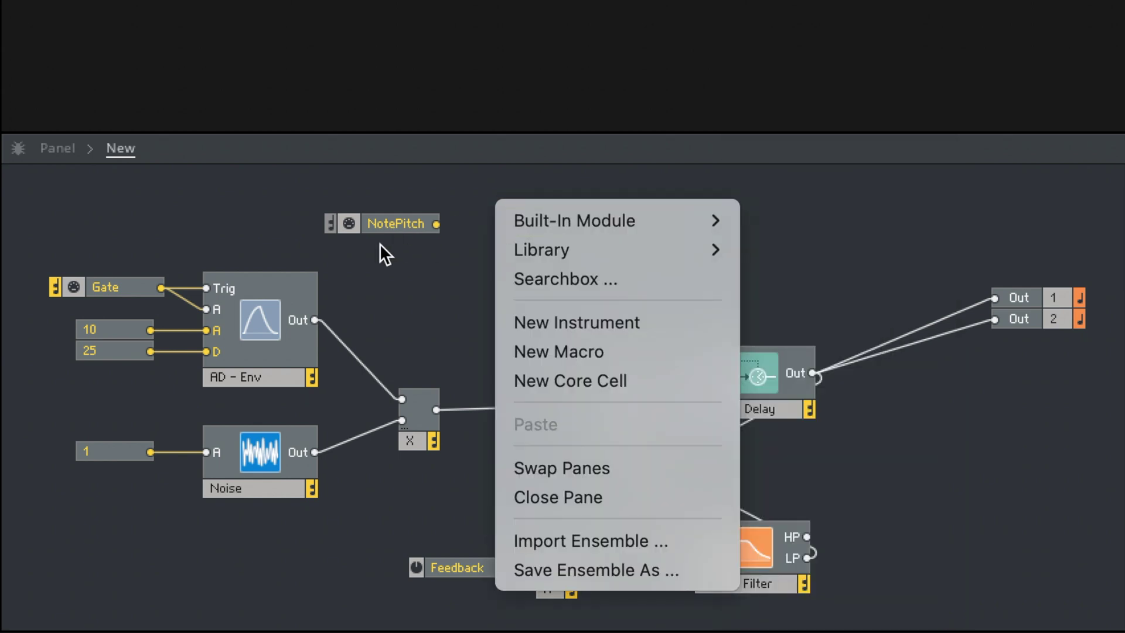
left_click(442, 244)
Add an Expon. (F) module next to NotePitch and wire NotePitch into its P input.
double_click(462, 250)
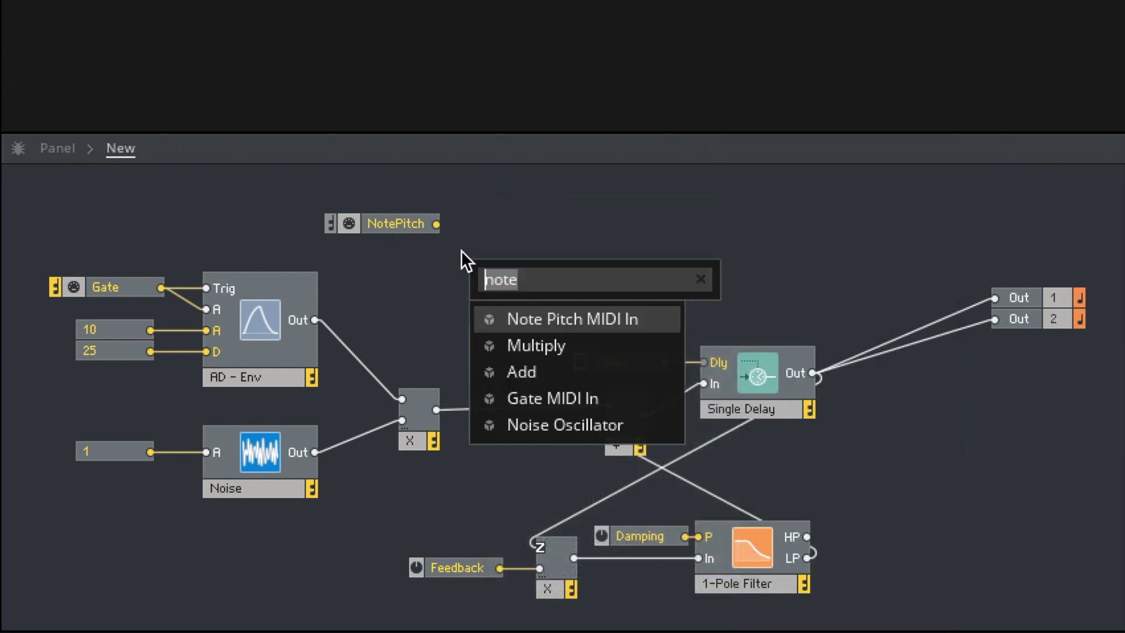
type("log")
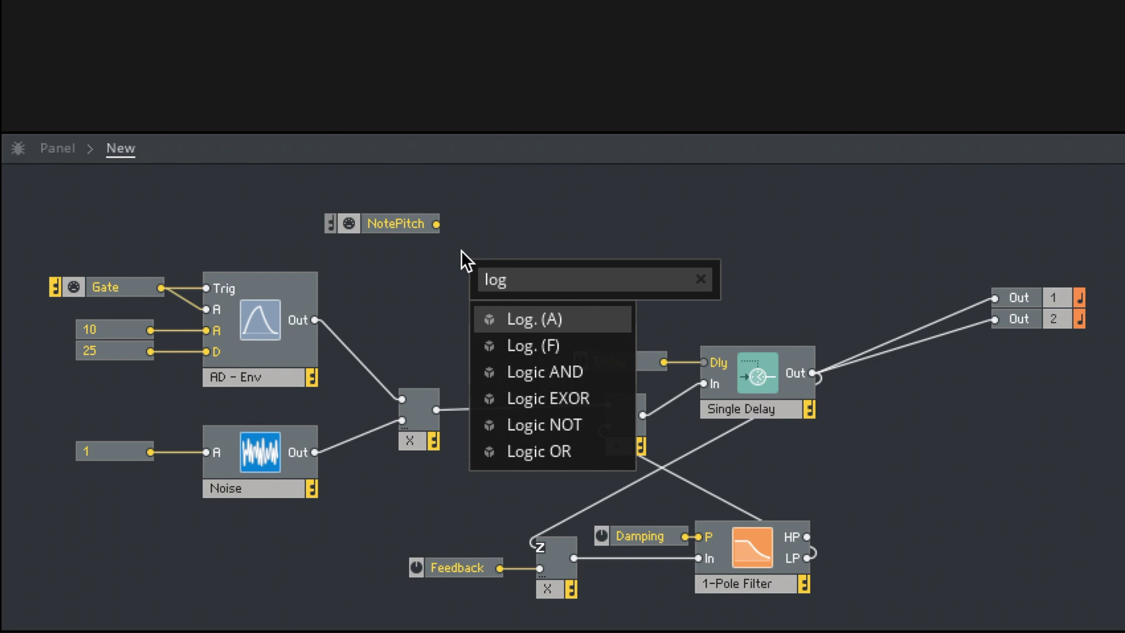
key("Down")
key("Return")
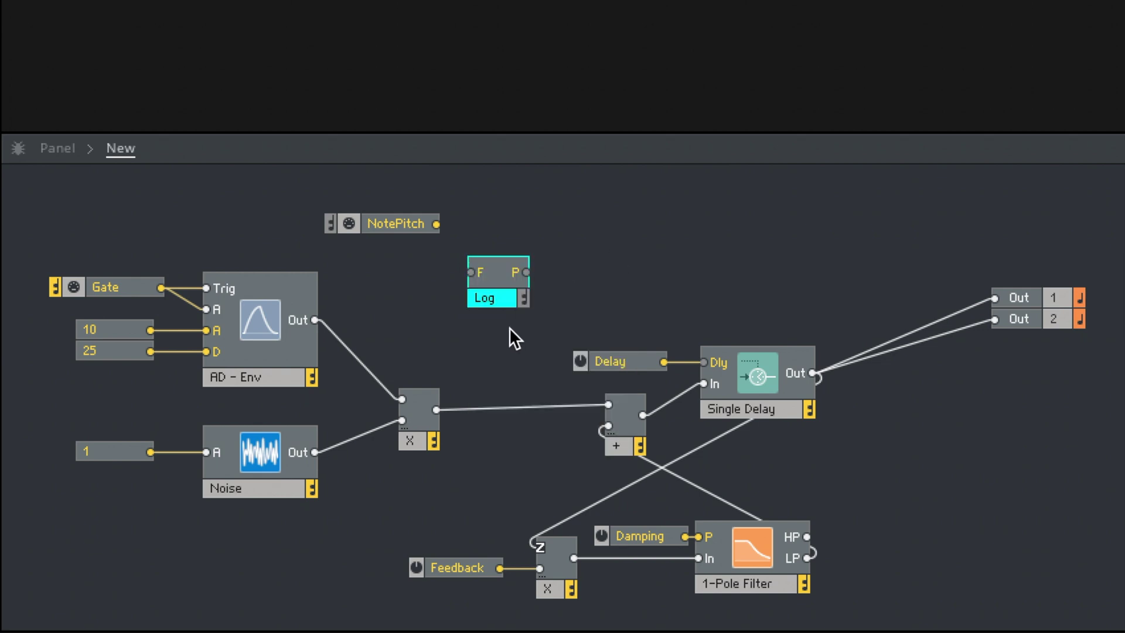
key("Delete")
double_click(502, 296)
type("exp")
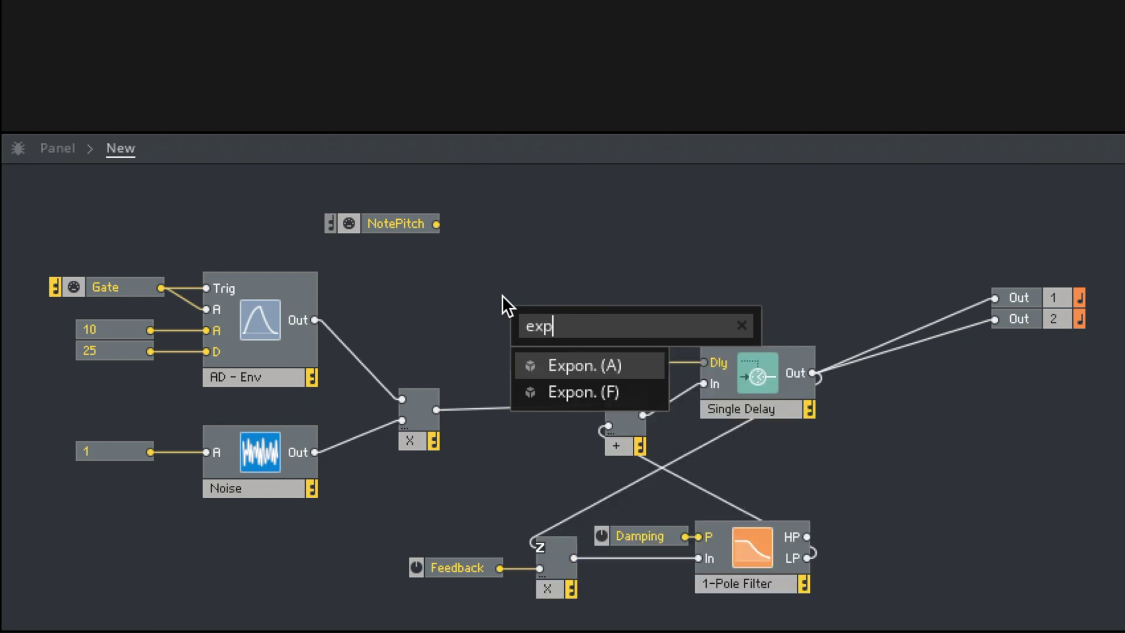
key("Down")
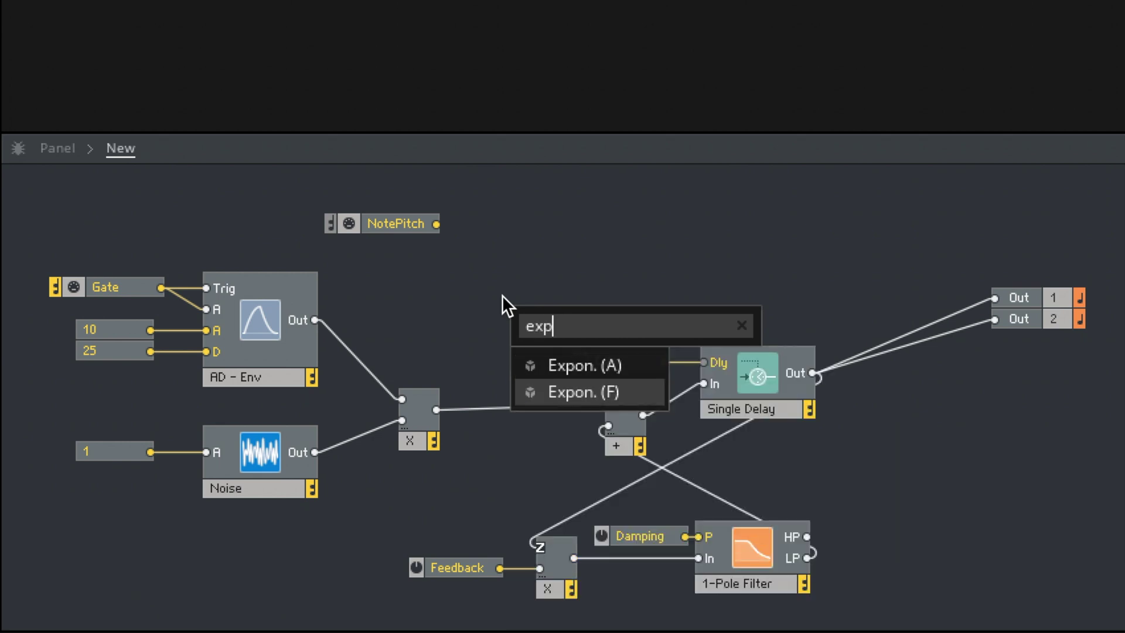
key("Return")
left_click_drag(537, 345, 491, 249)
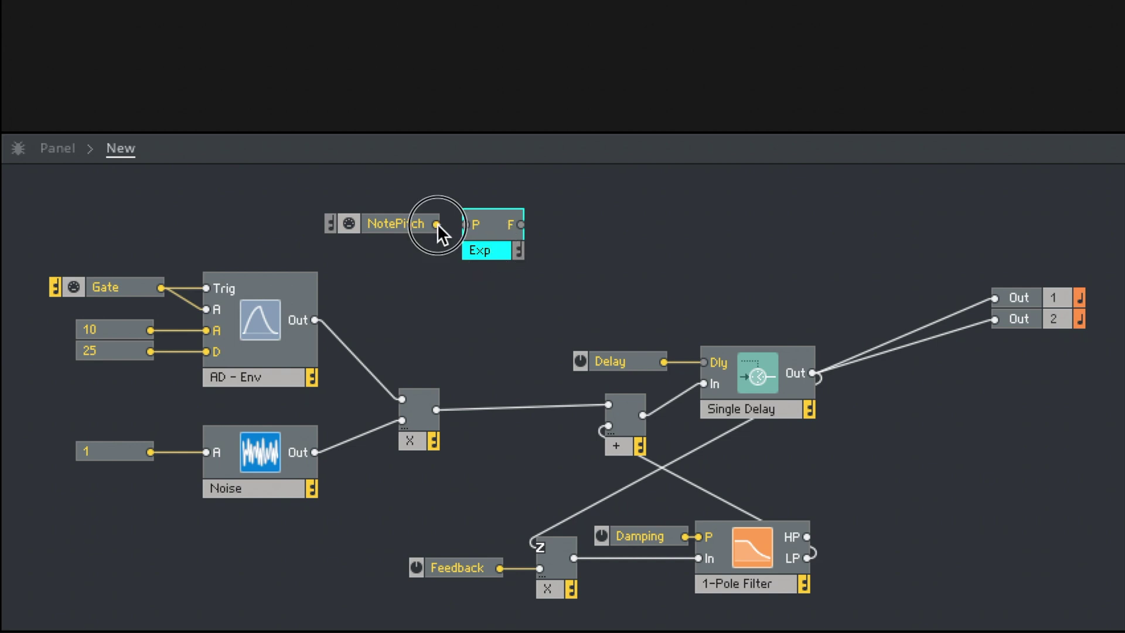
left_click_drag(467, 223, 467, 224)
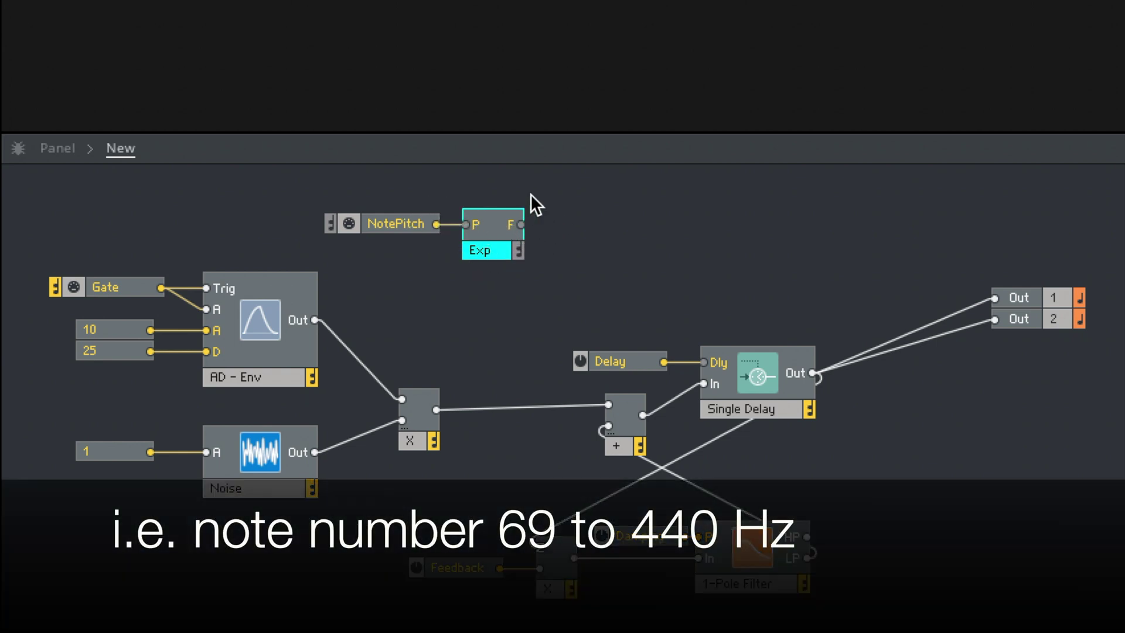
left_click(574, 217)
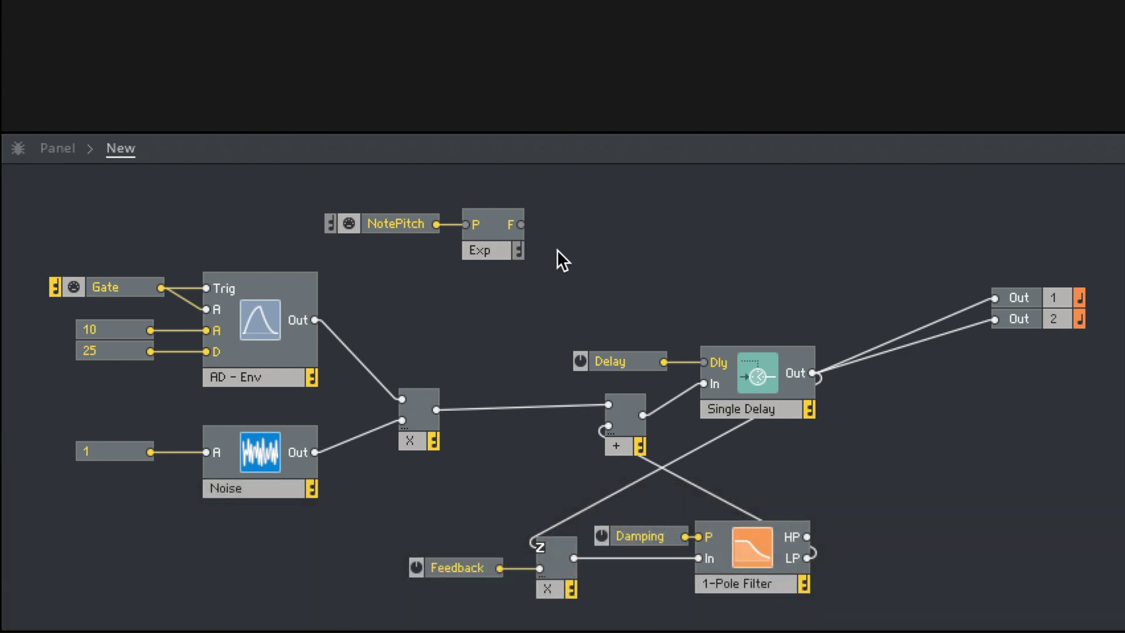
Delete the Delay knob from the delay's Dly input.
left_click(611, 365)
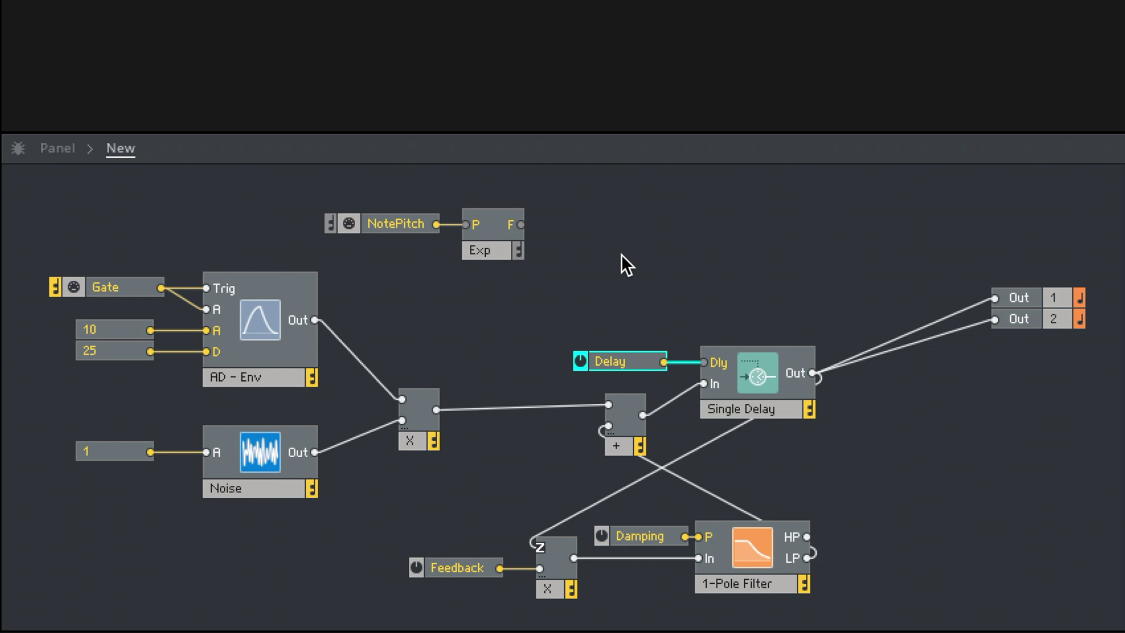
left_click(611, 329)
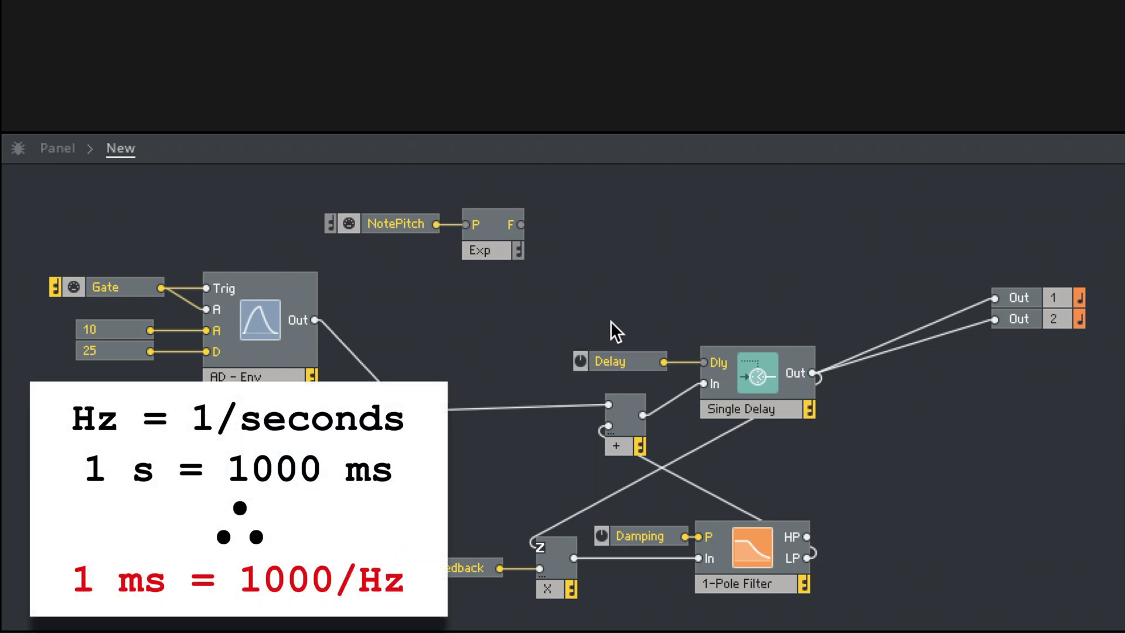
left_click(610, 362)
key("Delete")
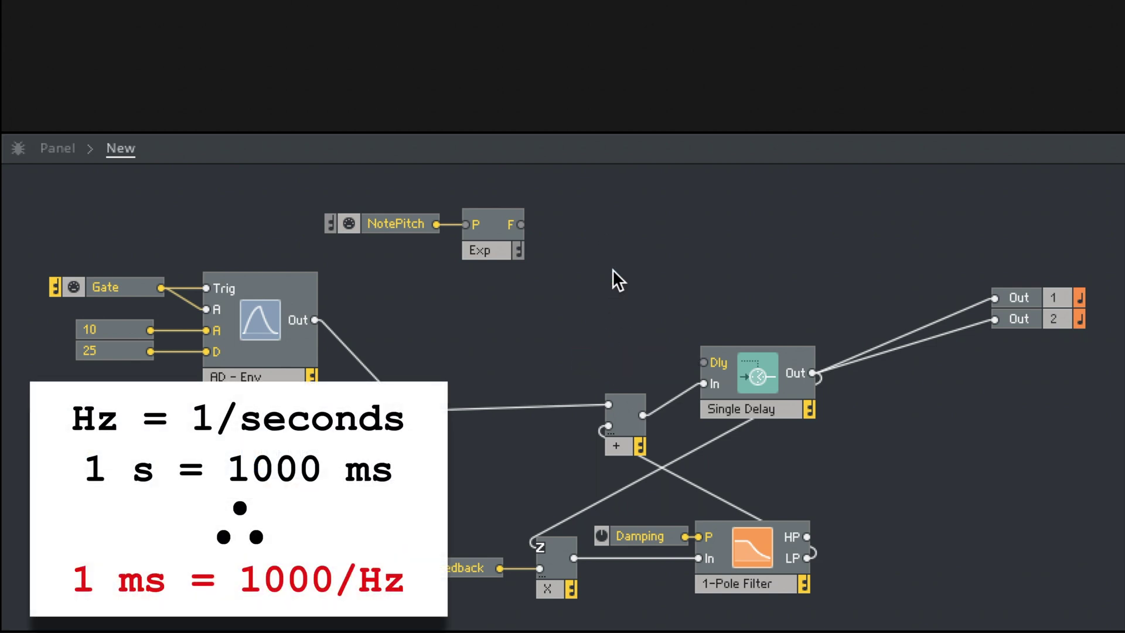
Add a Divide module computing 1000 divided by Exp's F output.
right_click(583, 250)
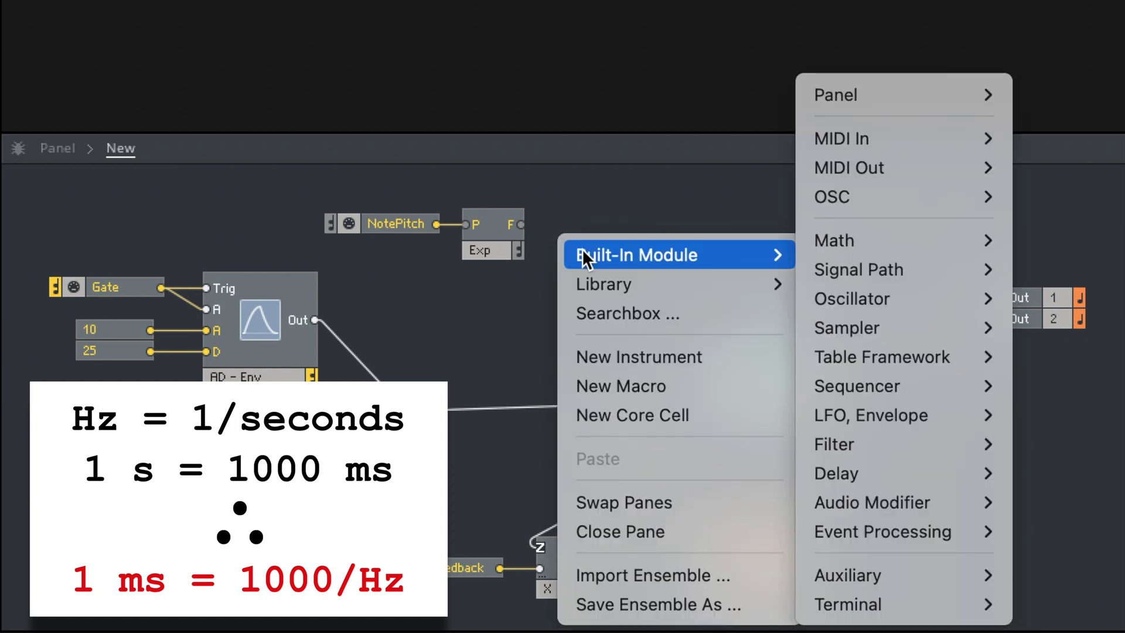
mouse_move(863, 247)
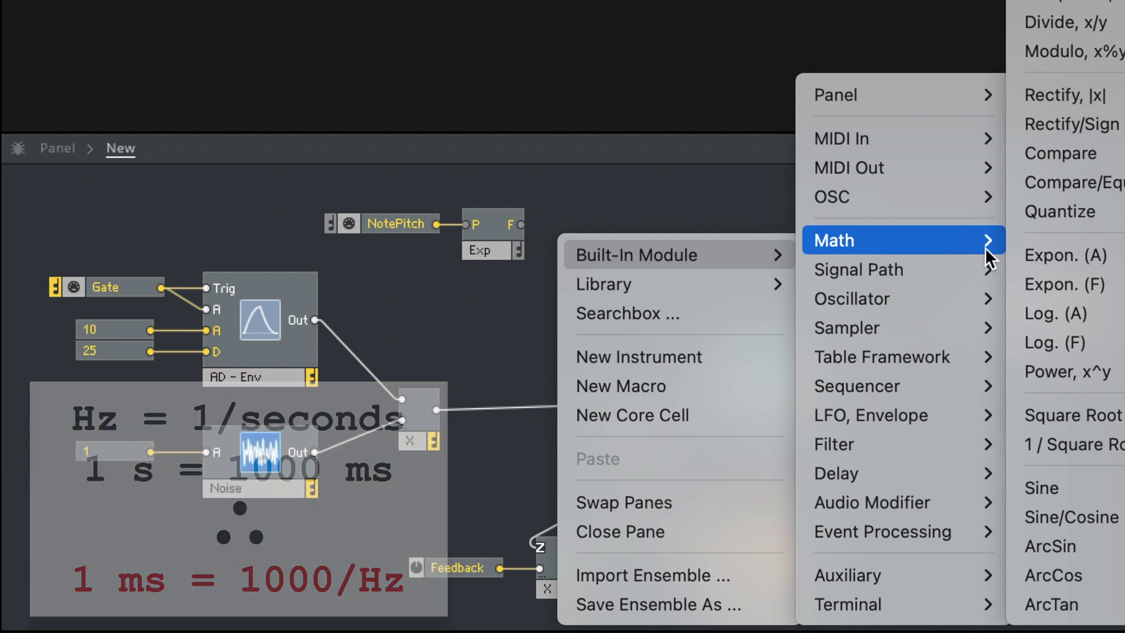
left_click(1117, 25)
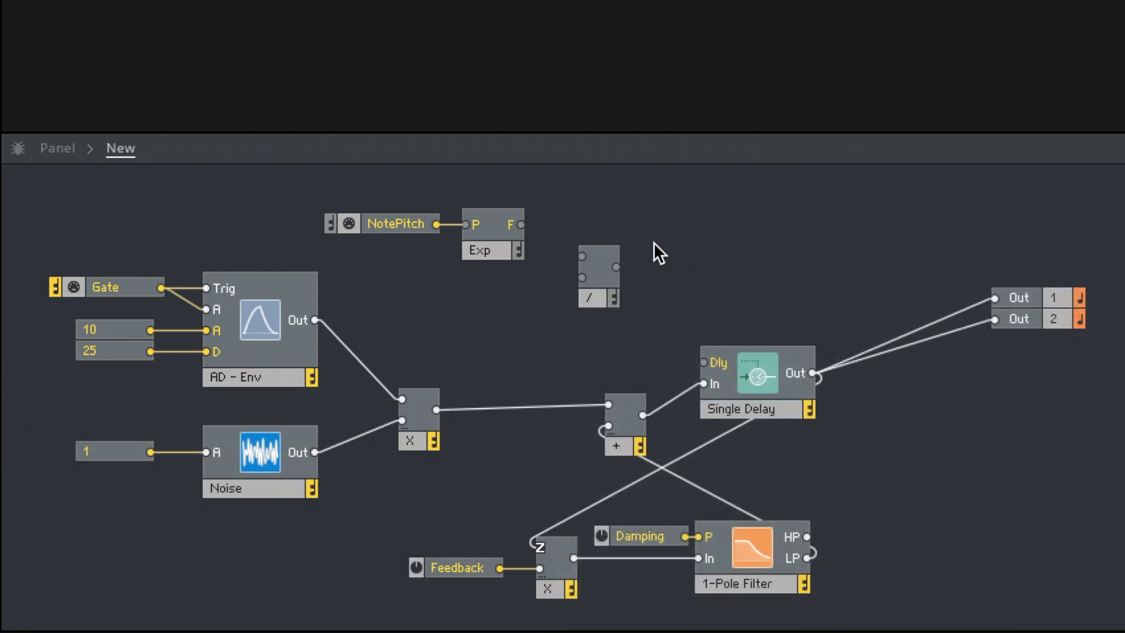
left_click_drag(517, 225, 663, 245)
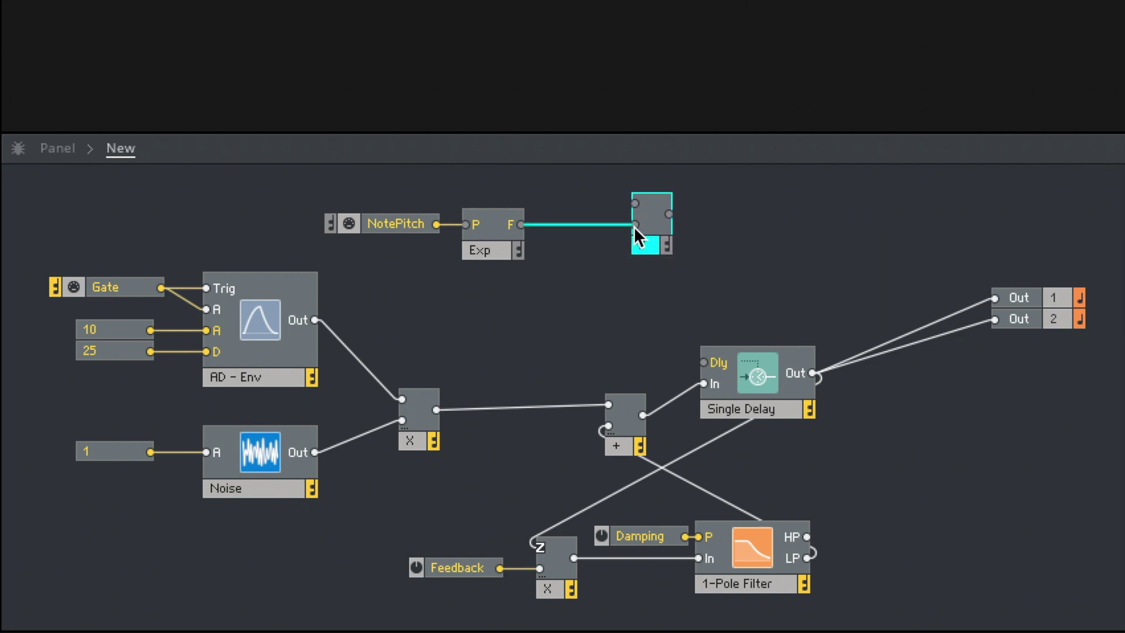
right_click(636, 202)
left_click(671, 237)
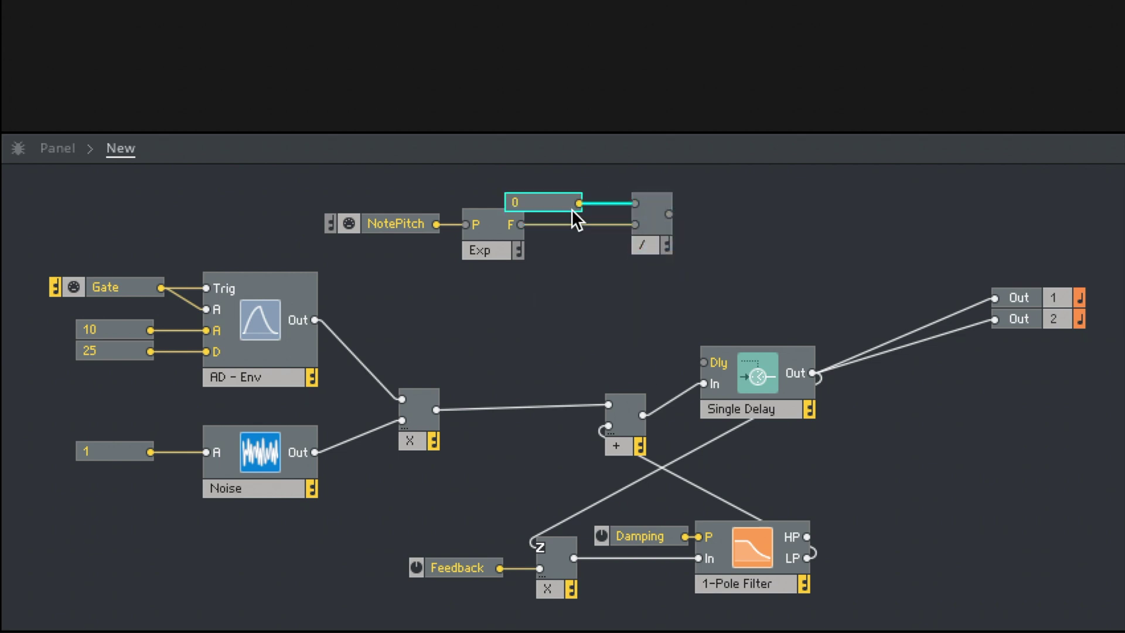
type("1000")
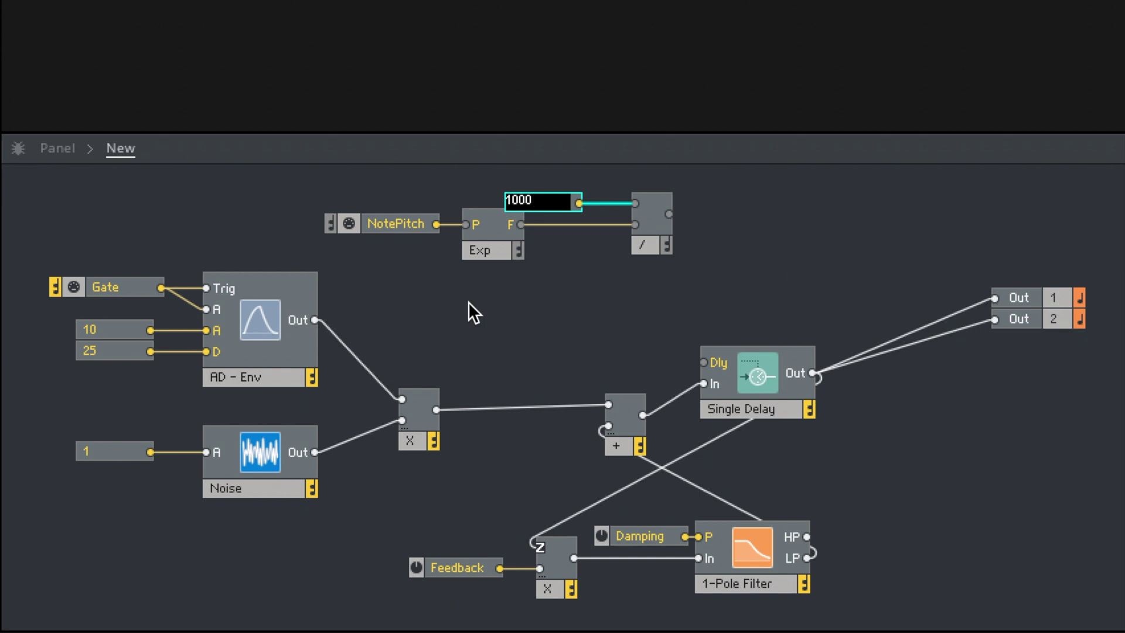
Move the pitch modules left and wire the Divide output into the Single Delay's Dly input.
left_click_drag(542, 292, 543, 260)
left_click(485, 246)
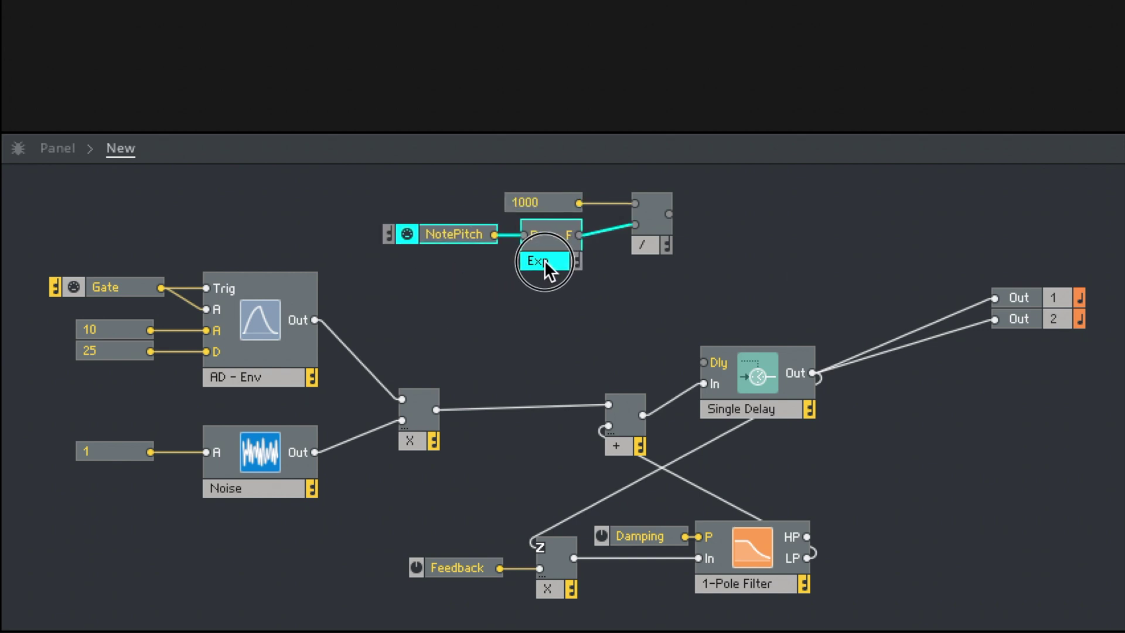
left_click_drag(641, 280, 391, 154)
left_click_drag(648, 242, 542, 241)
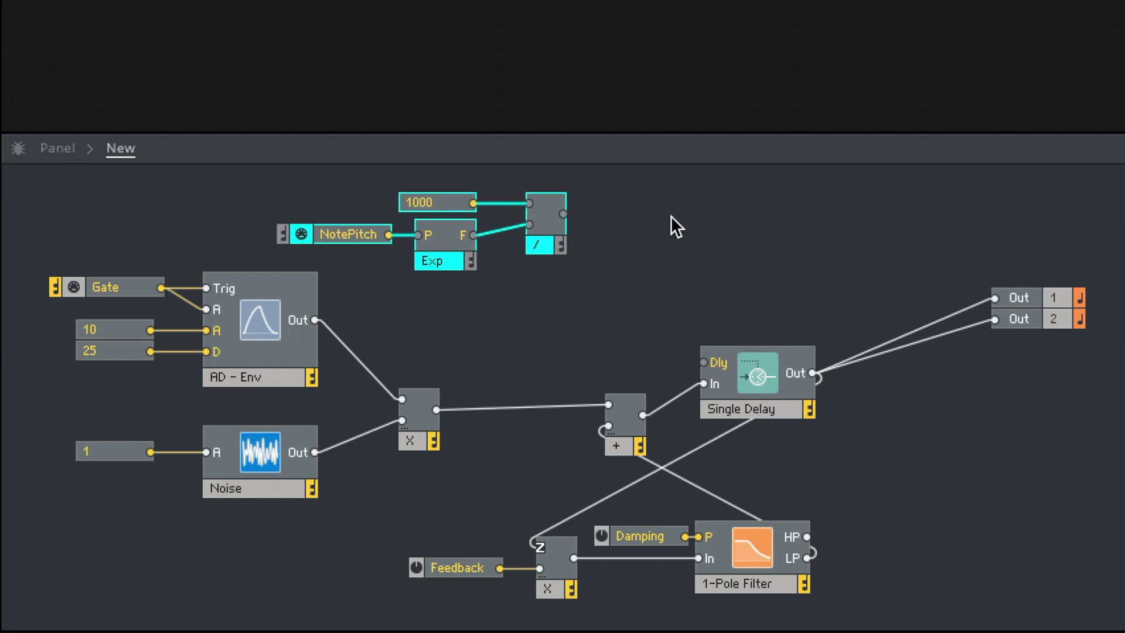
left_click(453, 199)
left_click(840, 201)
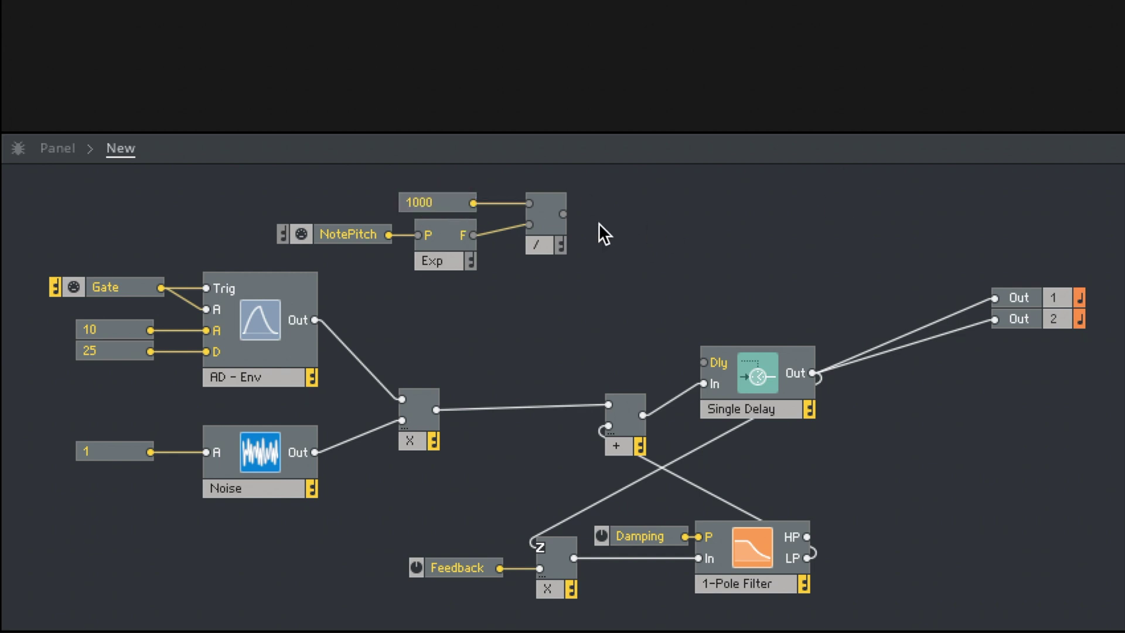
left_click_drag(562, 212, 704, 362)
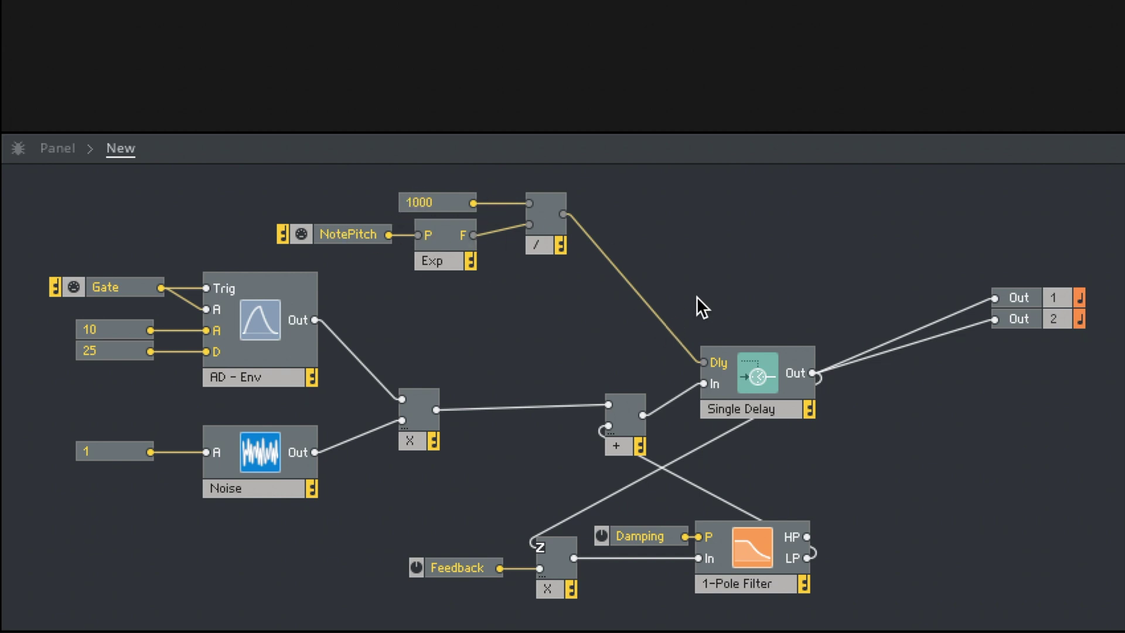
left_click_drag(548, 311, 363, 181)
left_click_drag(418, 236, 472, 299)
left_click(498, 313)
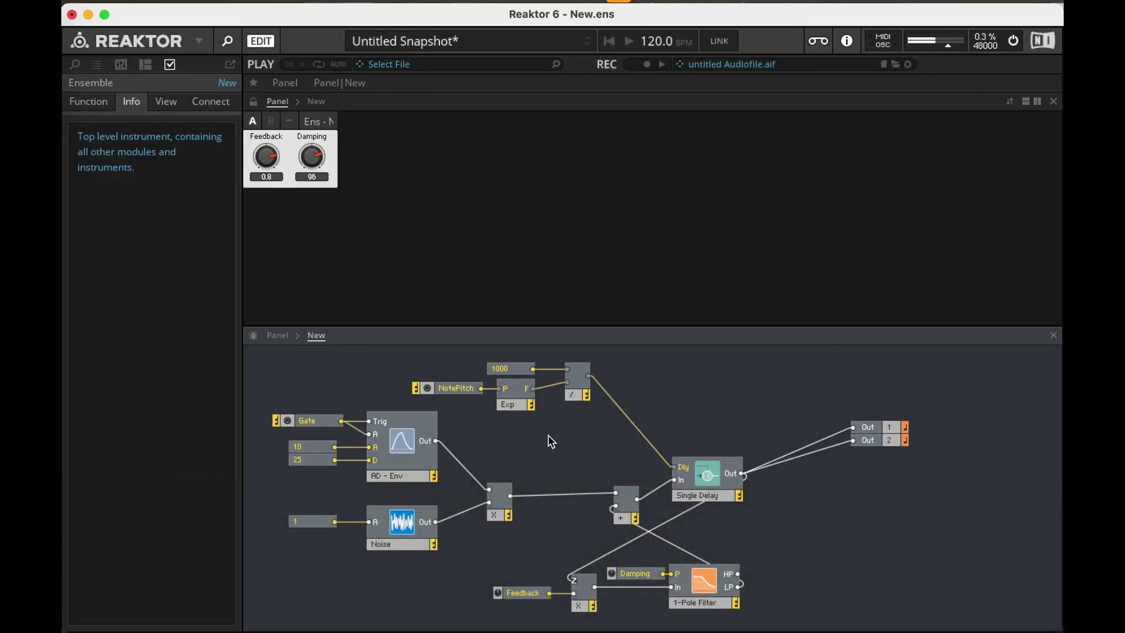
Move the pitch calculation group closer to the delay.
left_click_drag(580, 419, 467, 346)
left_click_drag(500, 399, 548, 450)
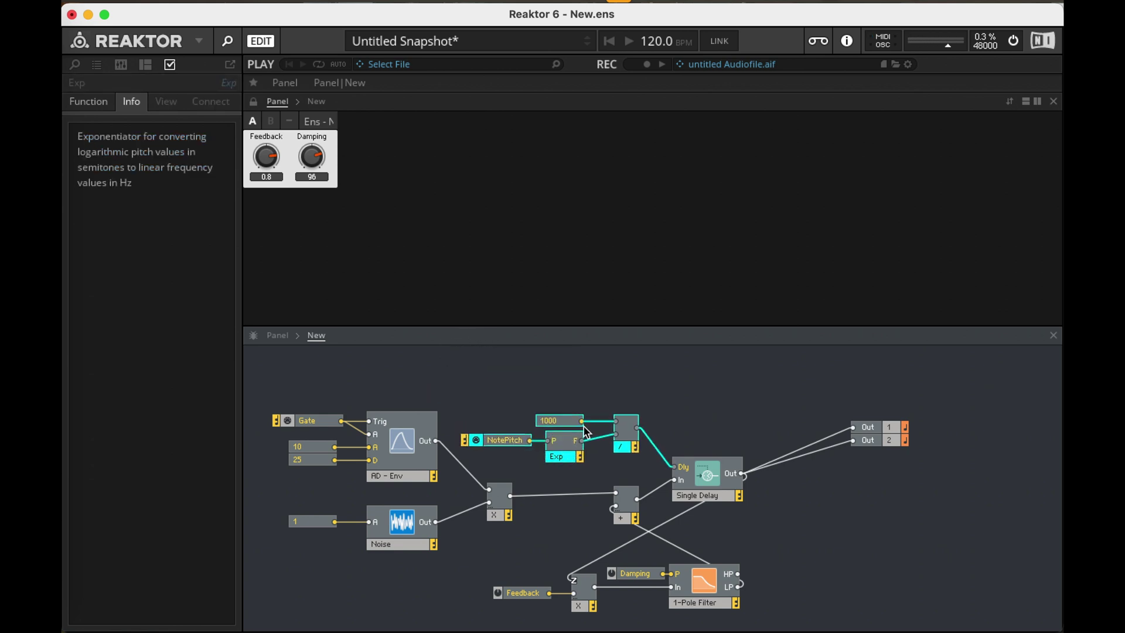
left_click(639, 398)
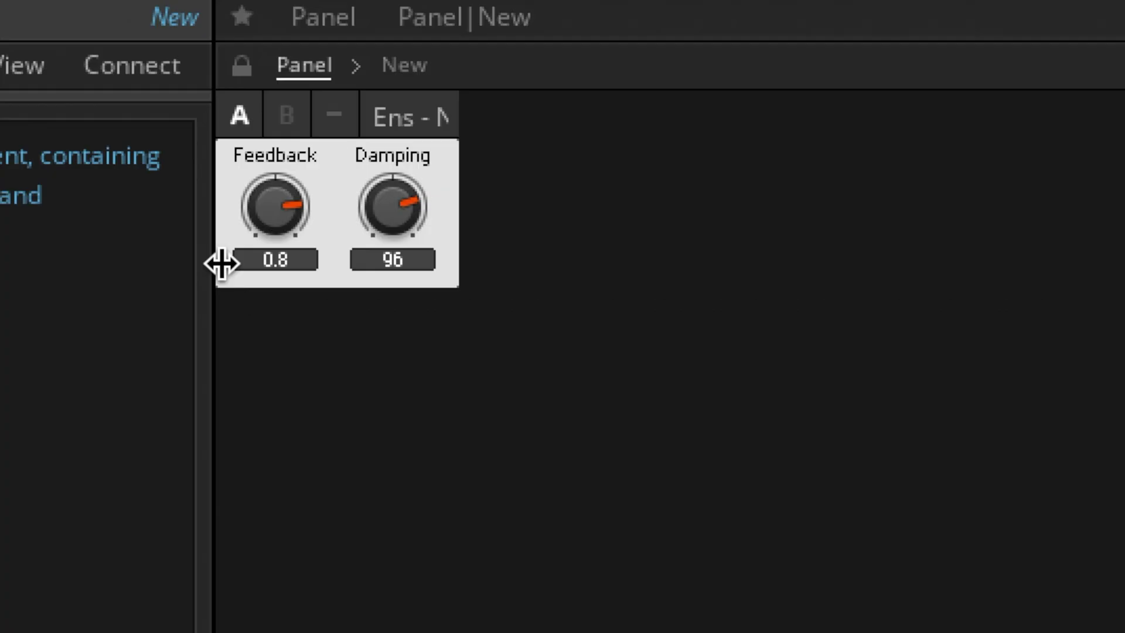
Set Feedback to 1 and Damping to 112, then shift the output modules right.
left_click_drag(268, 170, 270, 152)
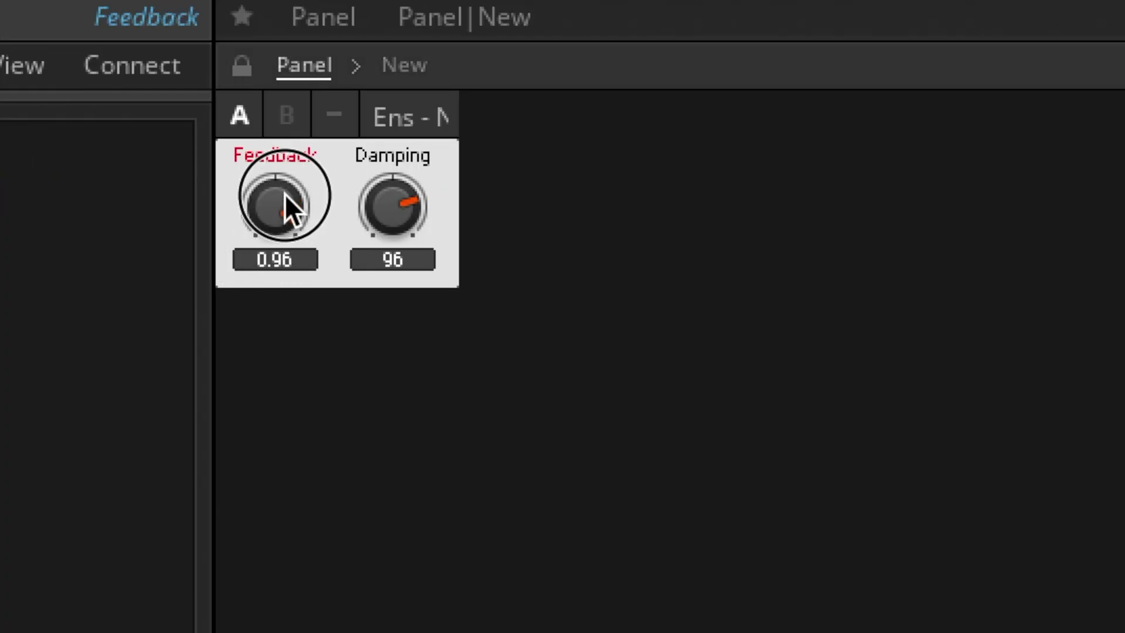
left_click_drag(285, 193, 290, 180)
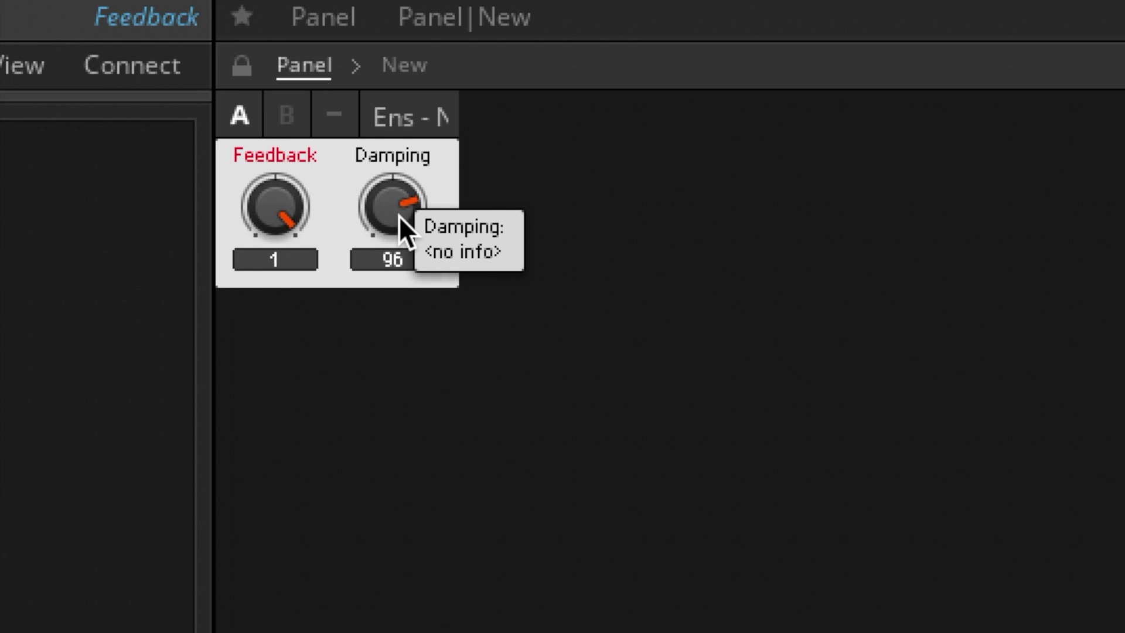
left_click_drag(405, 218, 402, 386)
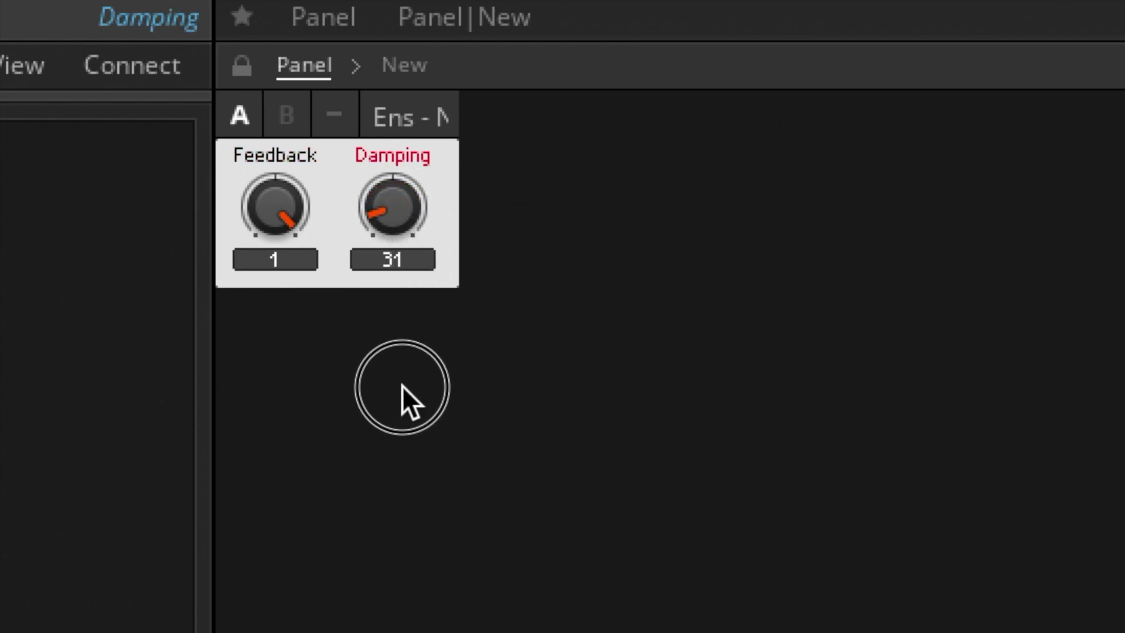
left_click_drag(403, 229, 380, 308)
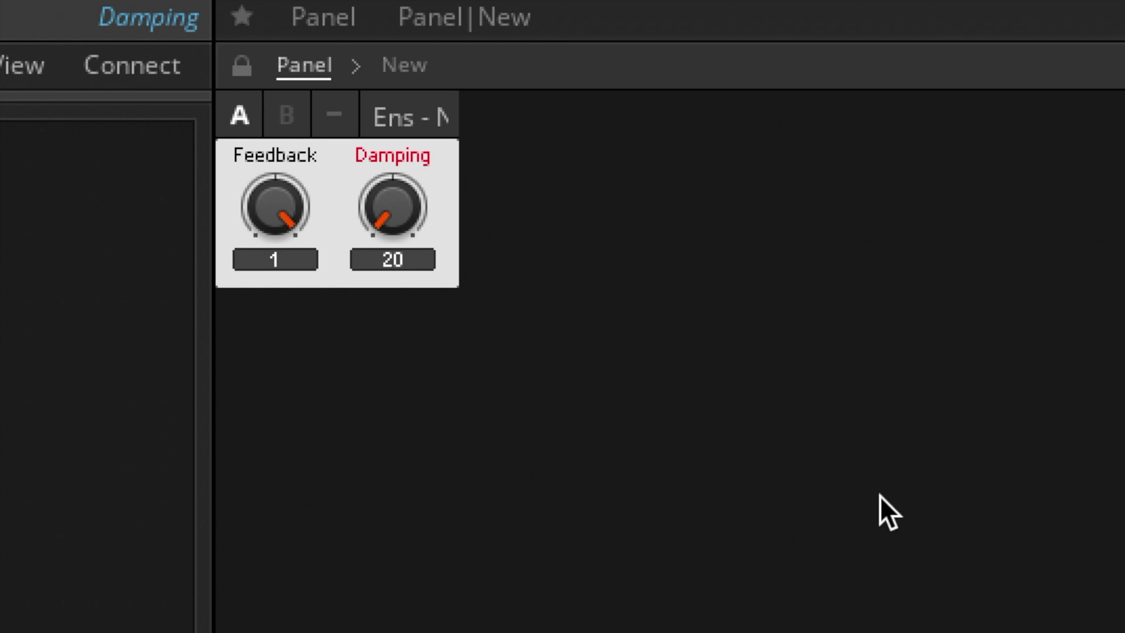
left_click_drag(391, 199, 399, 175)
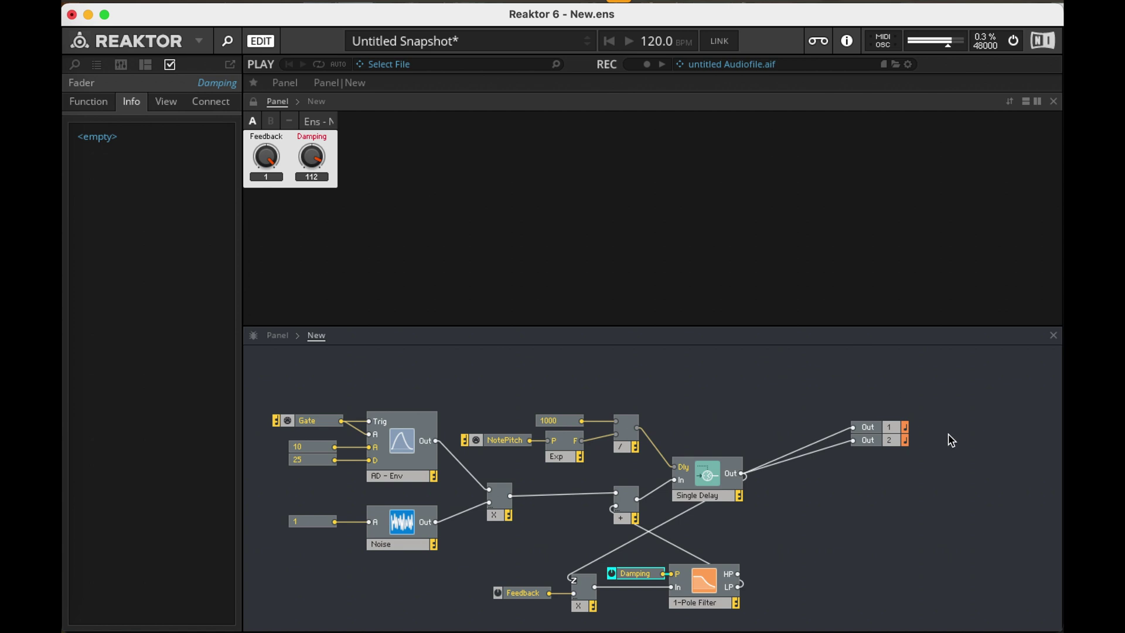
left_click_drag(873, 426, 926, 443)
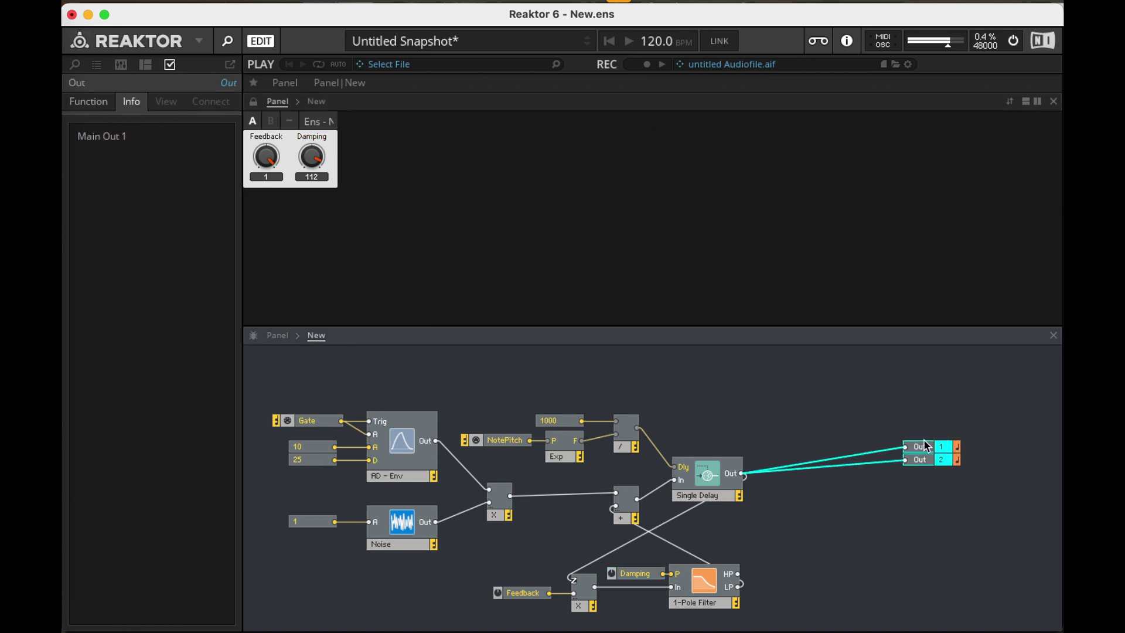
Insert an Audio Voice Combiner between the delay output and Out 1 and Out 2.
double_click(861, 370)
type("audio")
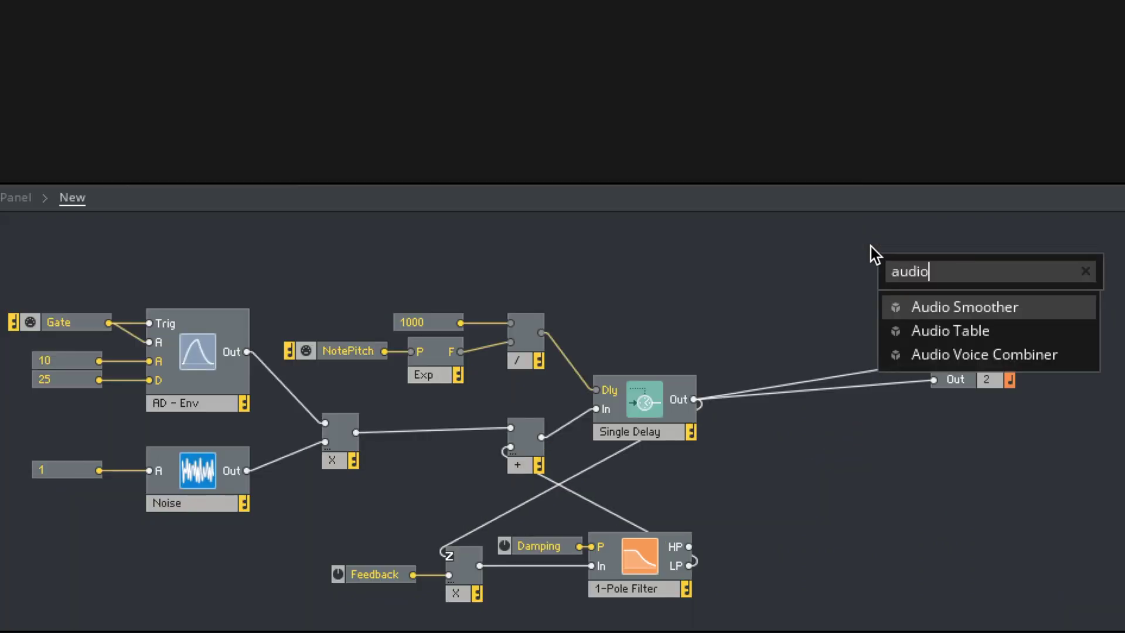
key("Down")
key("Down")
key("Return")
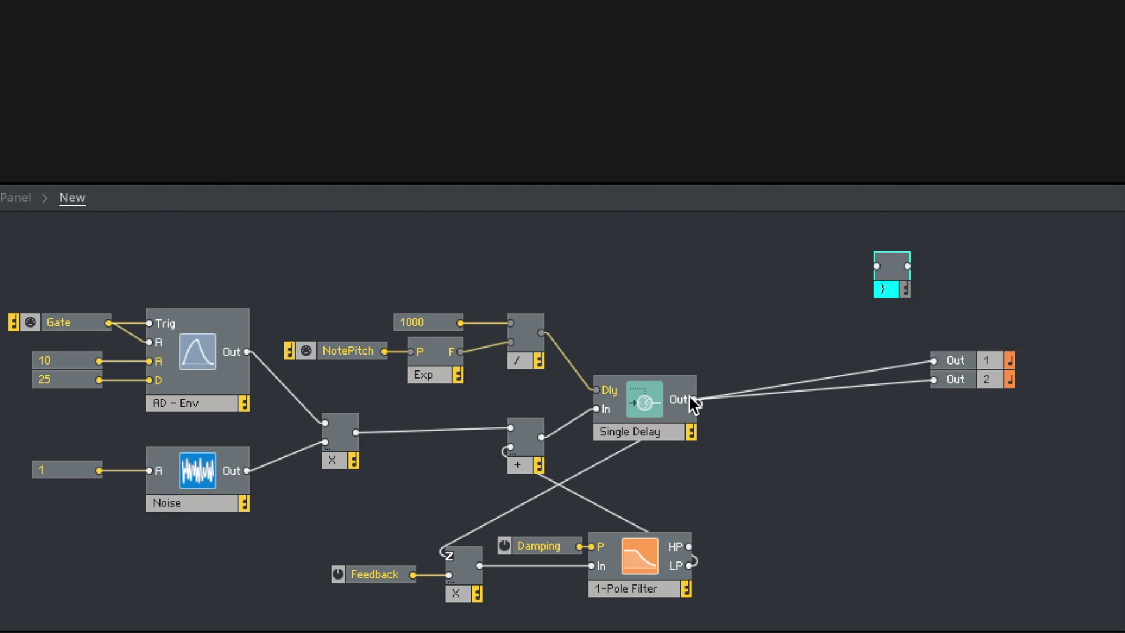
left_click_drag(694, 399, 878, 266)
left_click(879, 367)
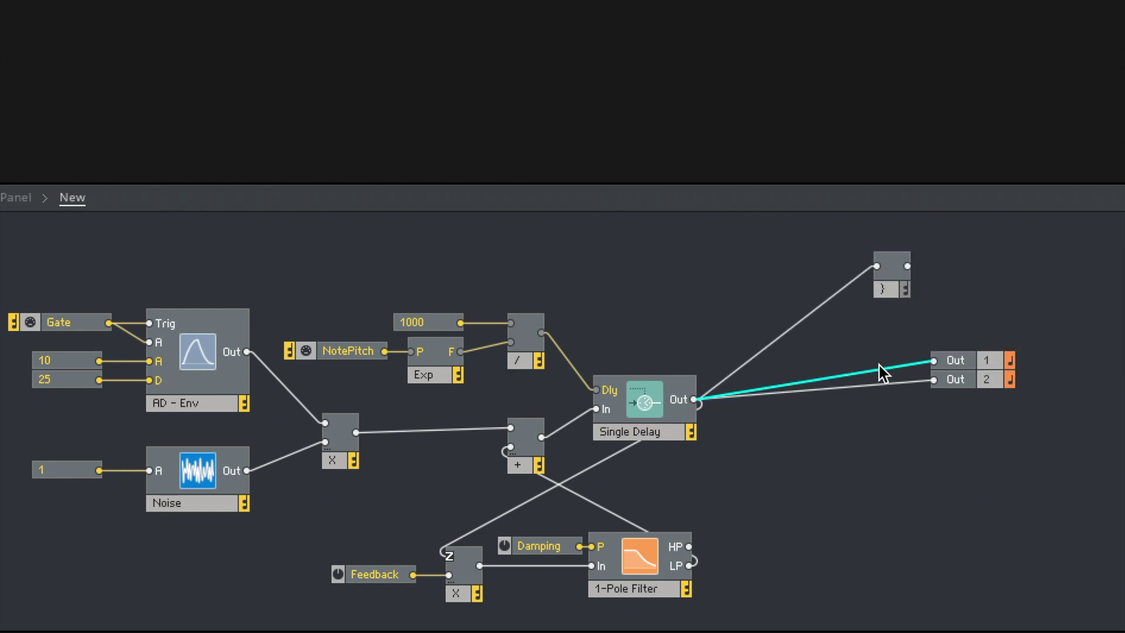
key("Delete")
left_click(875, 385)
key("Delete")
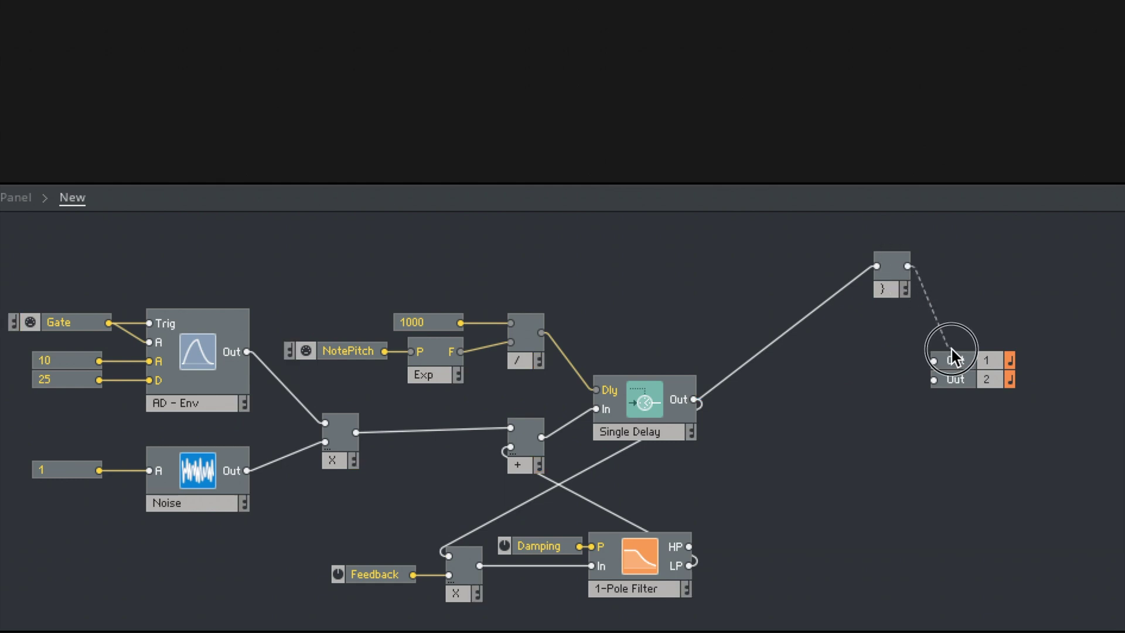
left_click_drag(951, 349, 938, 359)
left_click_drag(909, 268, 934, 378)
left_click_drag(898, 293, 890, 381)
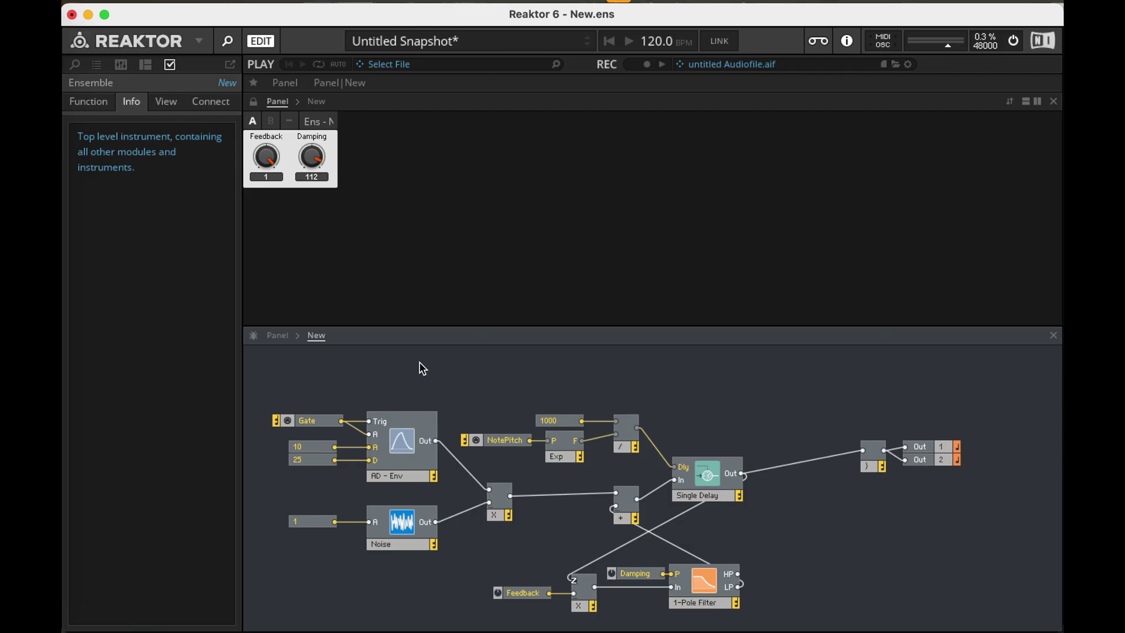
Set the ensemble's Voices count to 4.
left_click(93, 102)
double_click(221, 211)
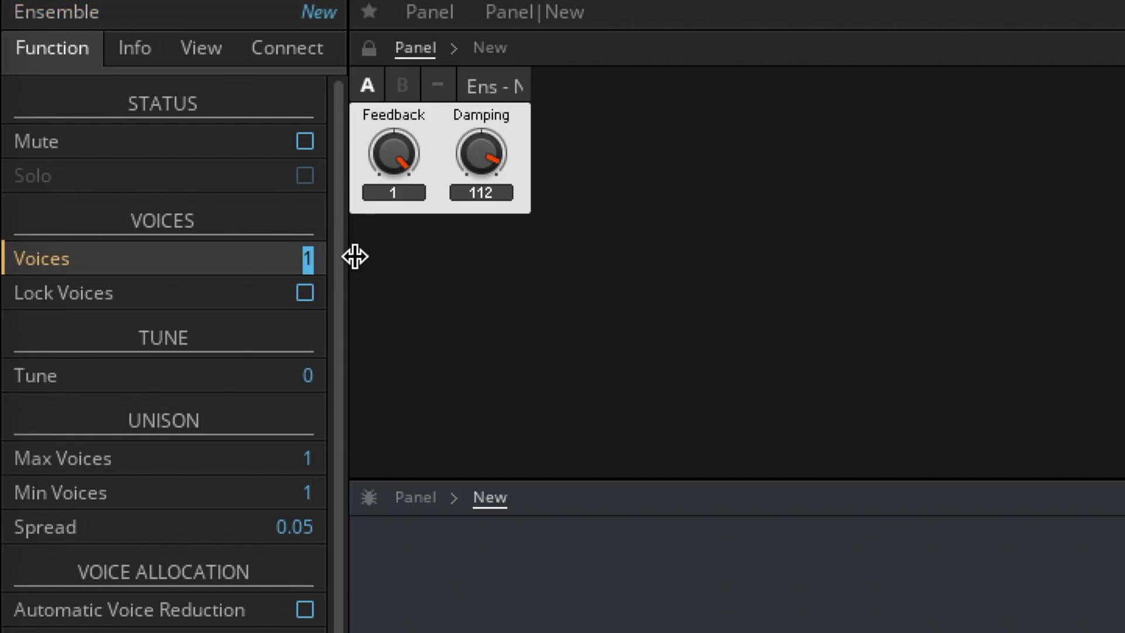
type("4")
key("Return")
left_click(745, 584)
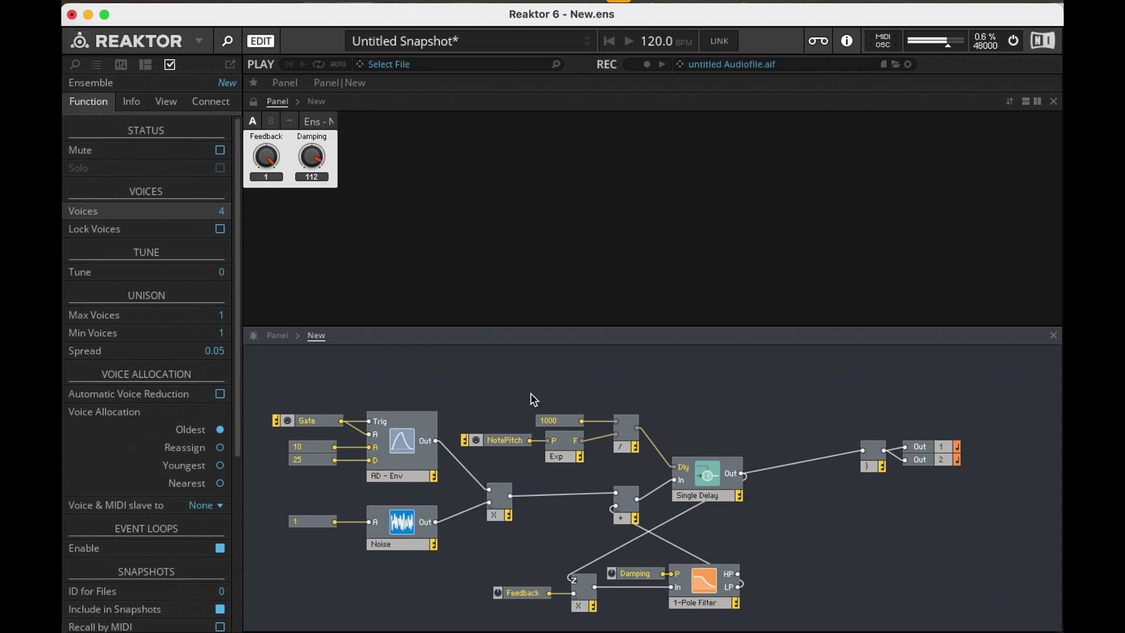
Lower Feedback to 0.64, raise Damping to 120, then bring Feedback up to 0.93.
left_click_drag(270, 159, 271, 183)
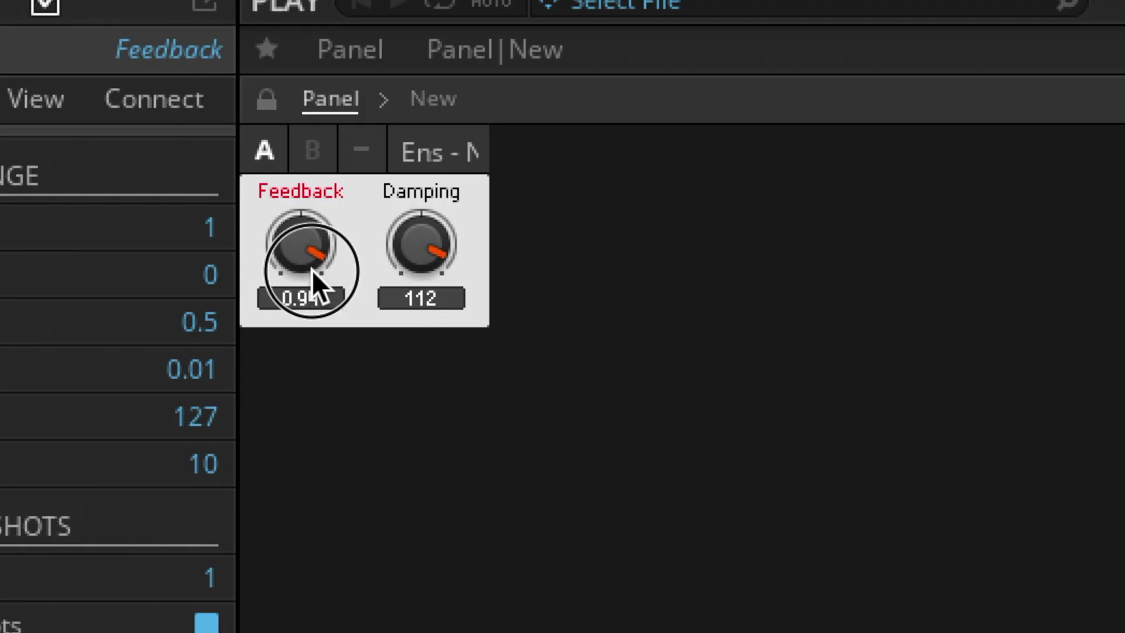
left_click_drag(313, 313, 314, 355)
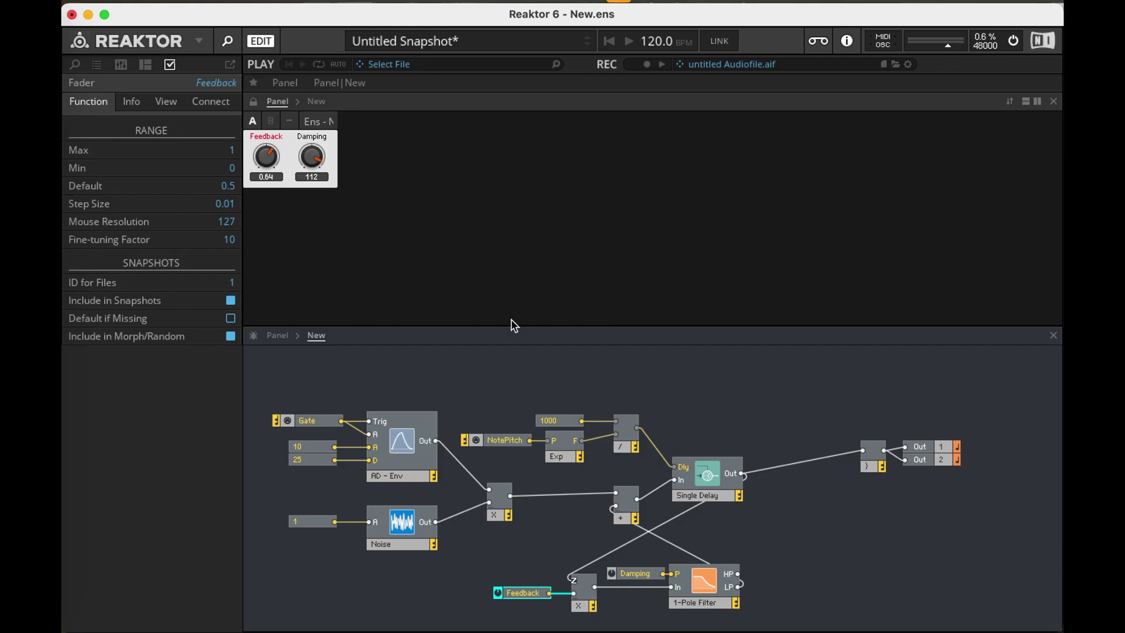
left_click(622, 361)
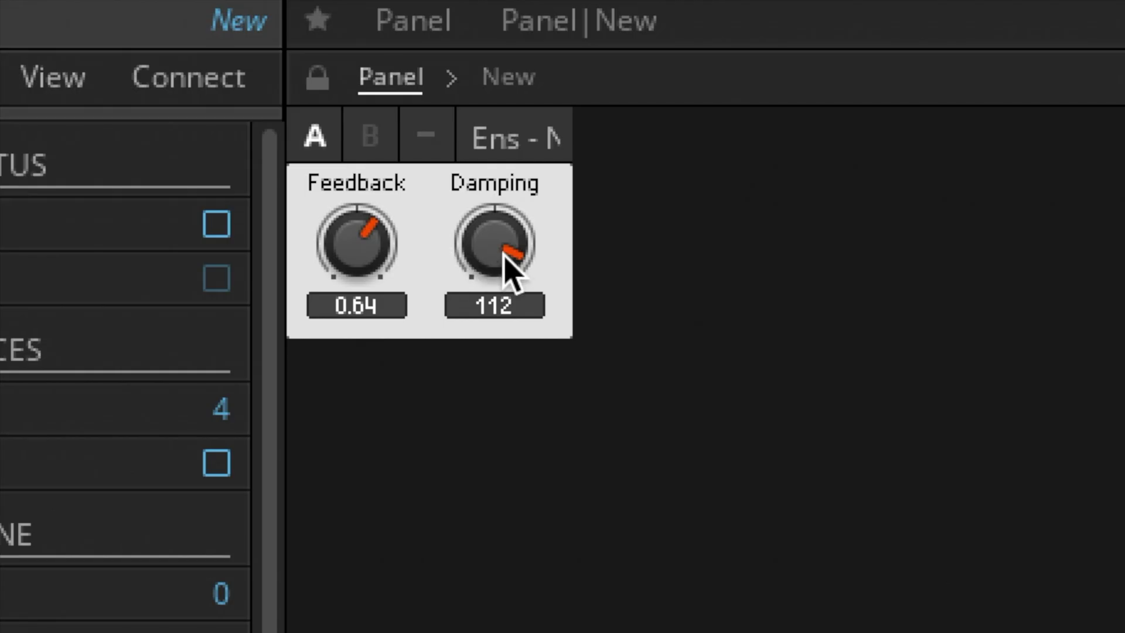
left_click_drag(315, 158, 316, 153)
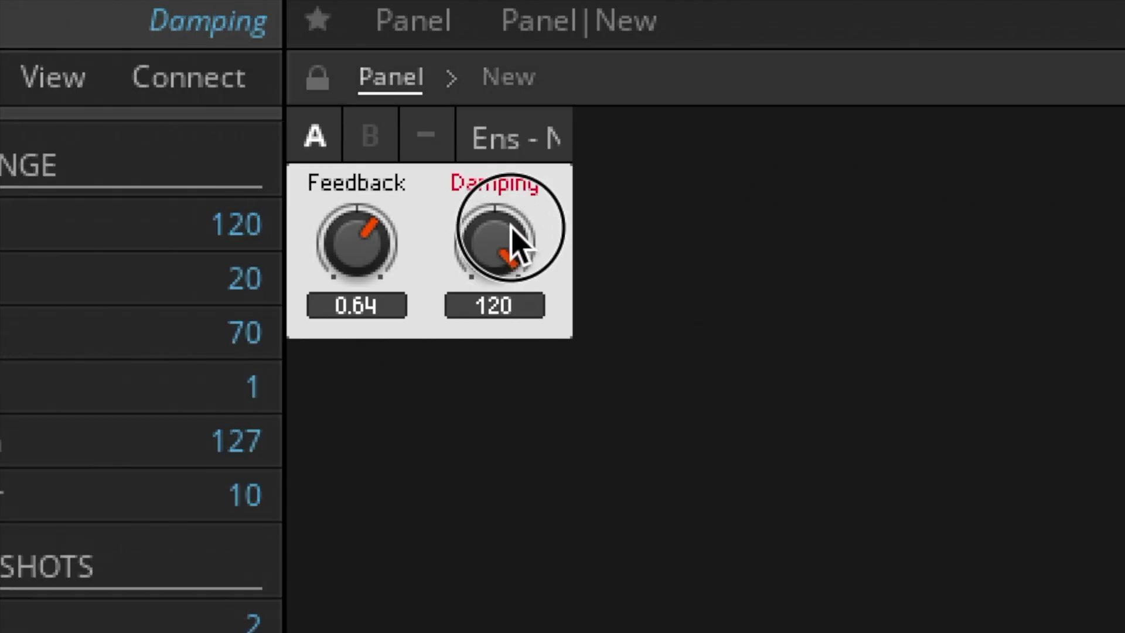
left_click_drag(515, 242, 515, 242)
left_click_drag(369, 244, 390, 167)
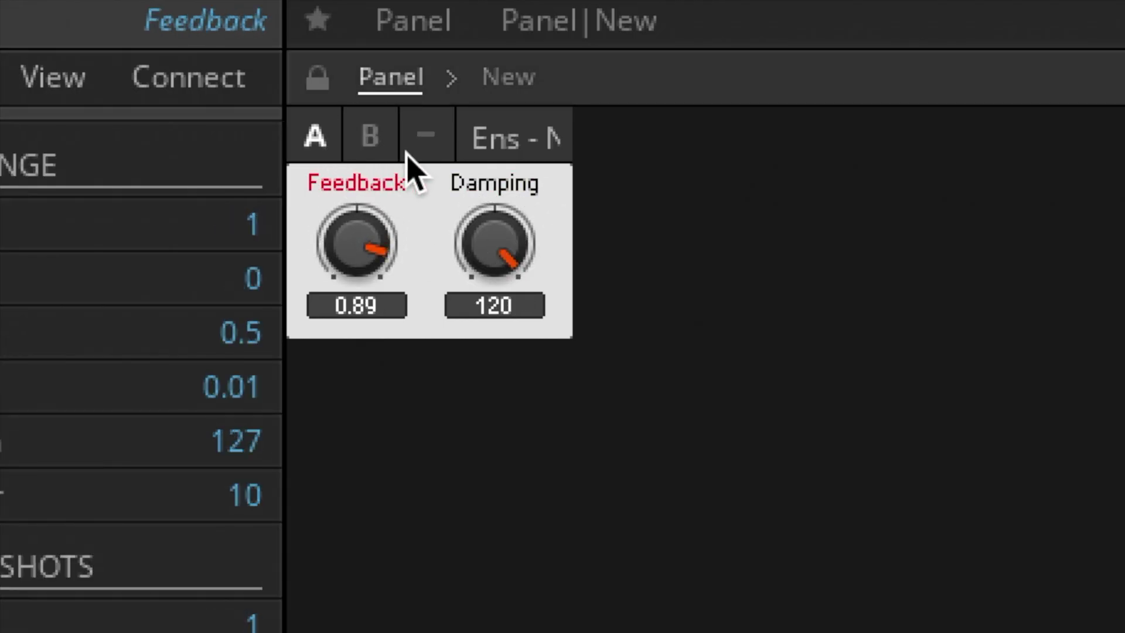
left_click(494, 239)
left_click_drag(378, 234, 376, 213)
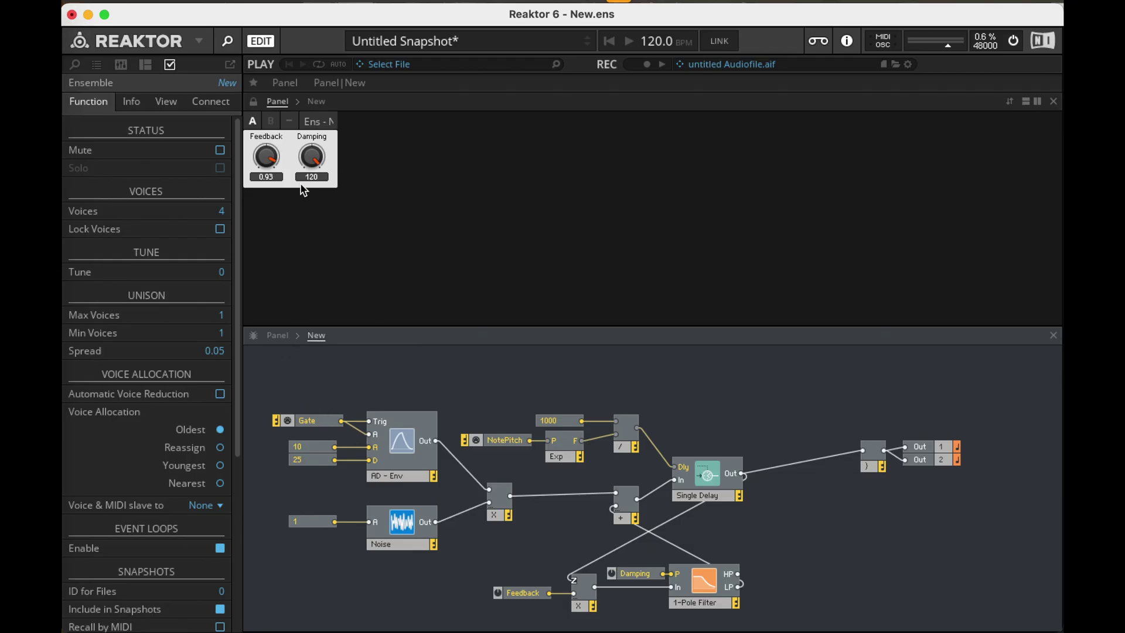
Feed the Voice Combiner from the + module's output instead of the delay, with Feedback at 0.99.
left_click(799, 463)
key("Delete")
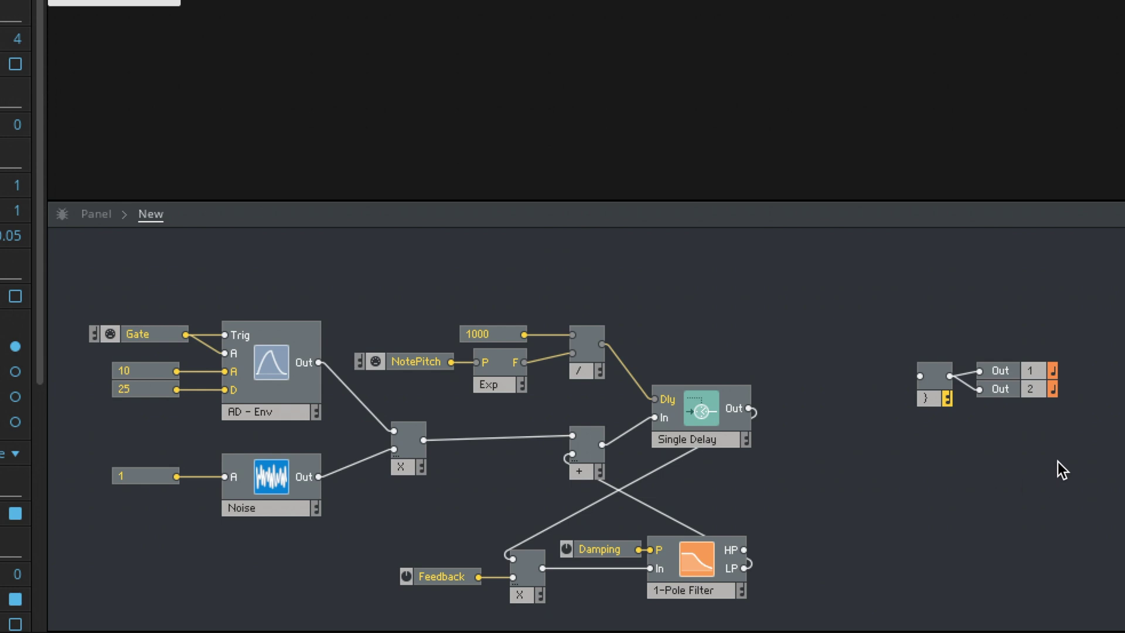
left_click_drag(1058, 461, 739, 316)
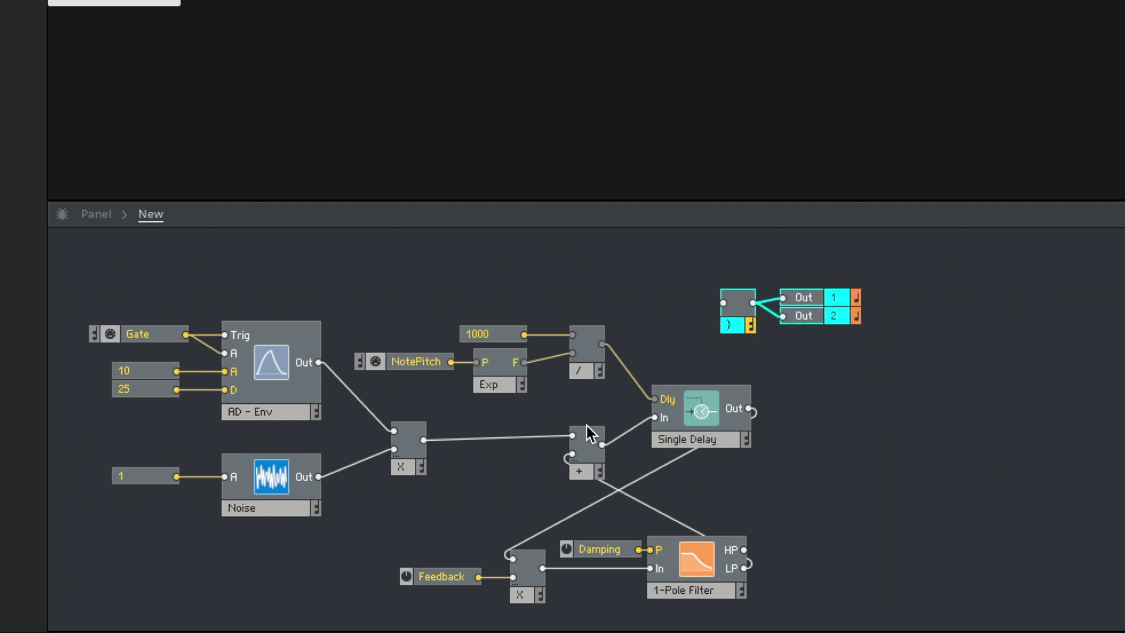
left_click_drag(603, 444, 724, 302)
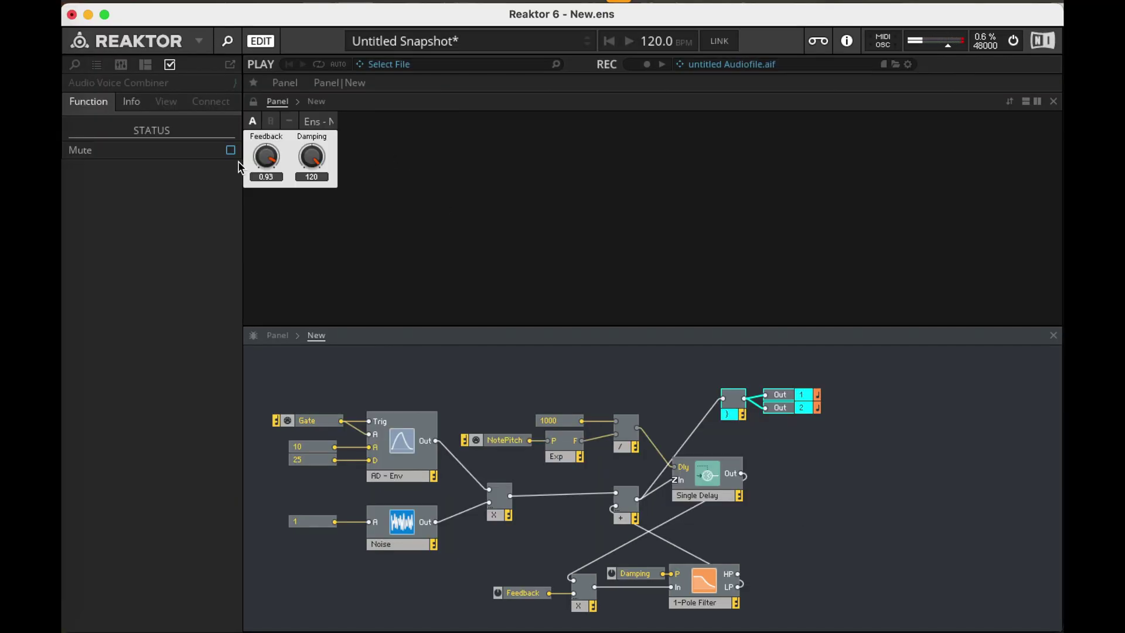
left_click_drag(279, 159, 280, 153)
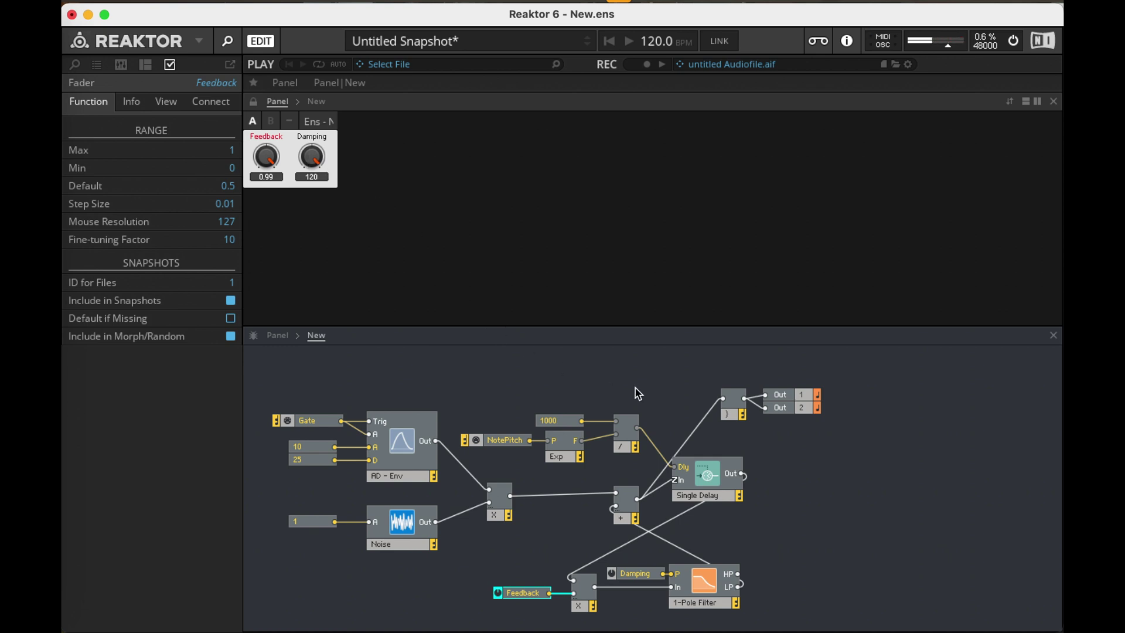
left_click(697, 432)
key("Delete")
left_click_drag(743, 473, 722, 403)
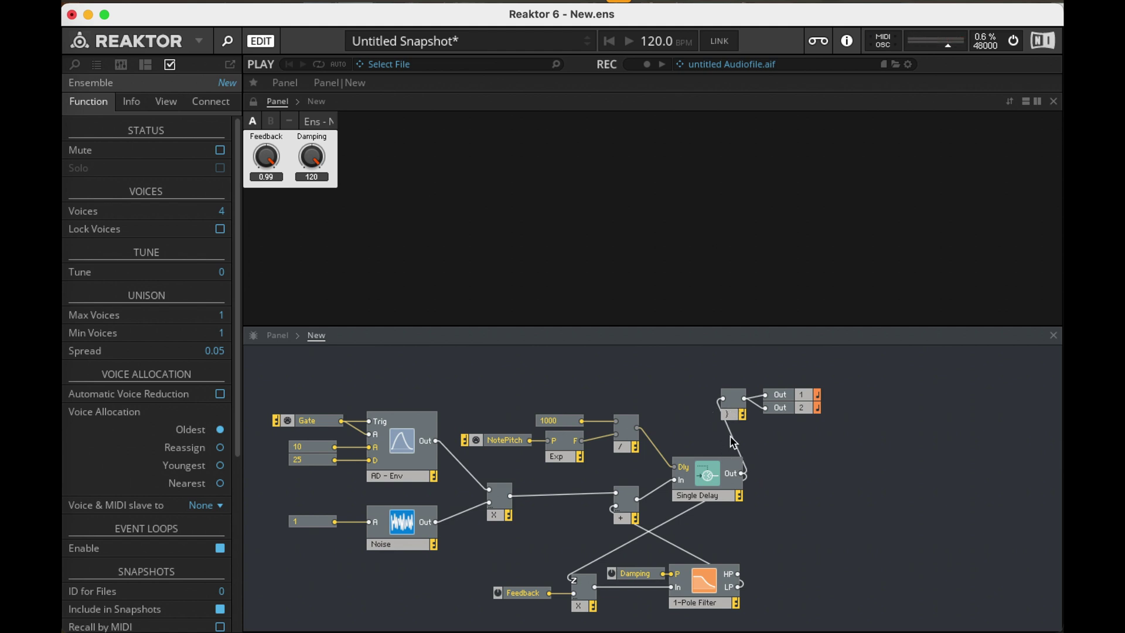
left_click_drag(723, 399, 636, 500)
left_click(810, 447)
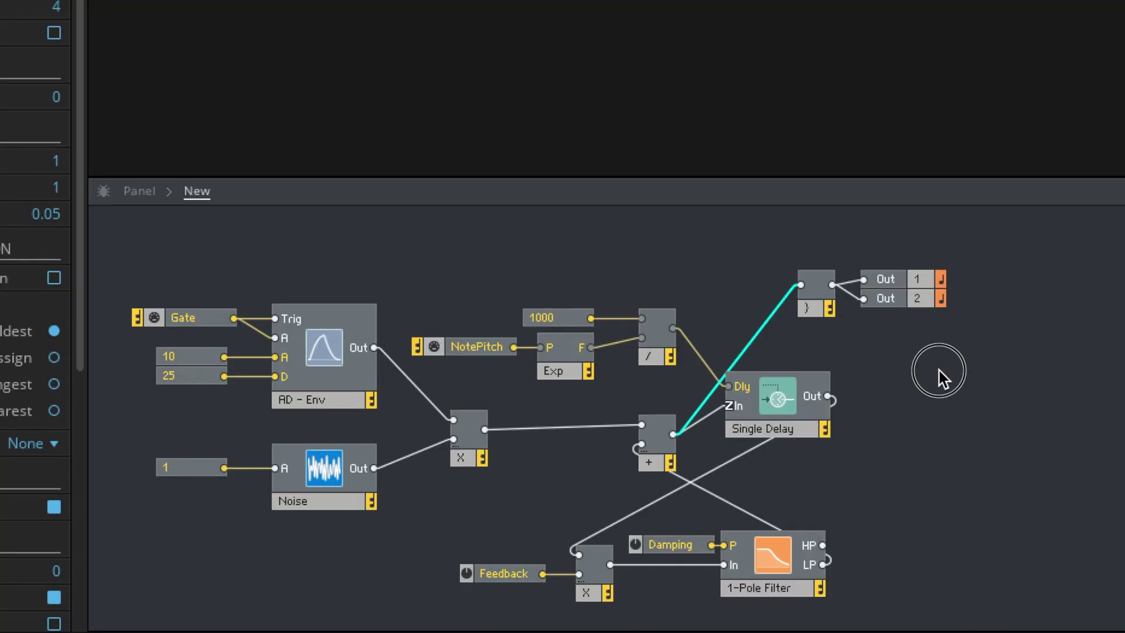
Set envelope attack and decay to 40, then lower Damping from 120 to about 102.
double_click(188, 354)
type("40")
double_click(185, 373)
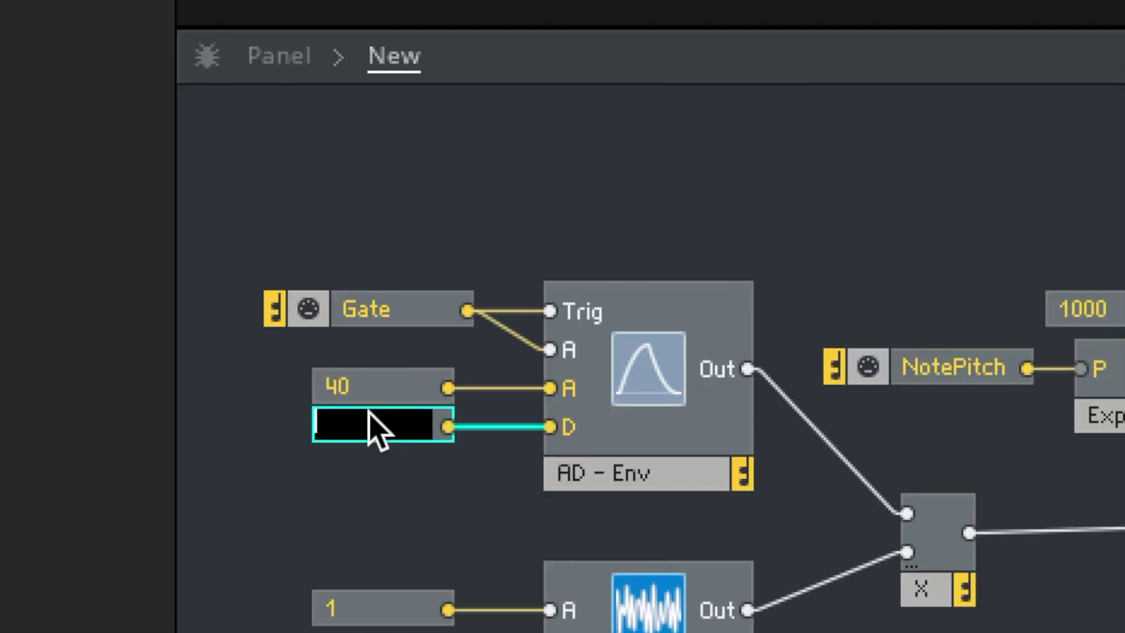
type("40")
left_click(384, 520)
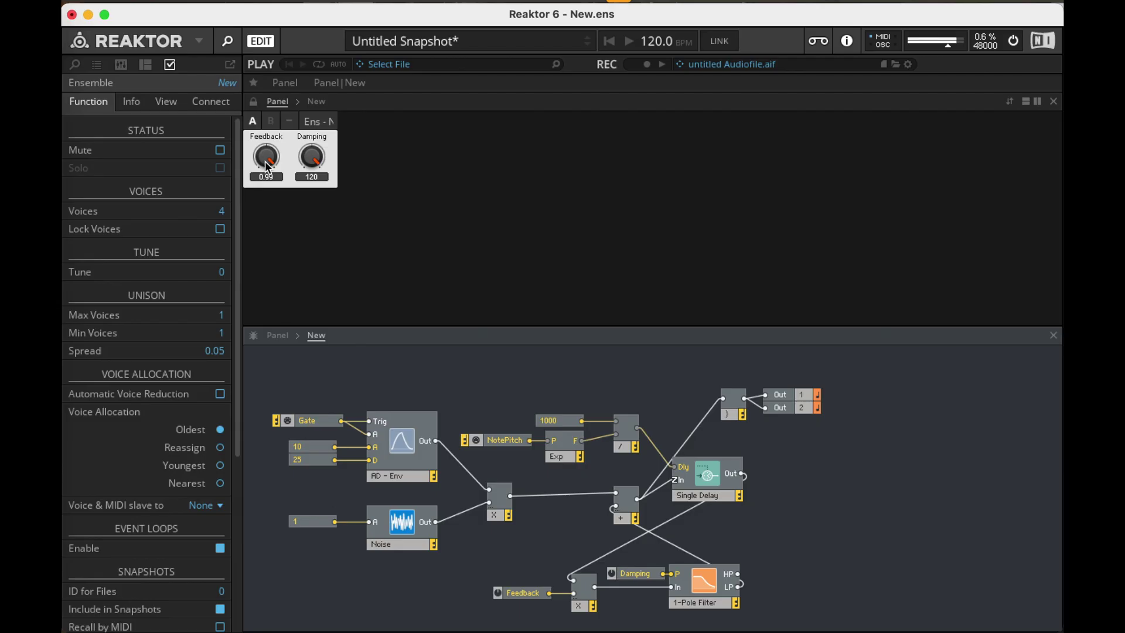
left_click(267, 166)
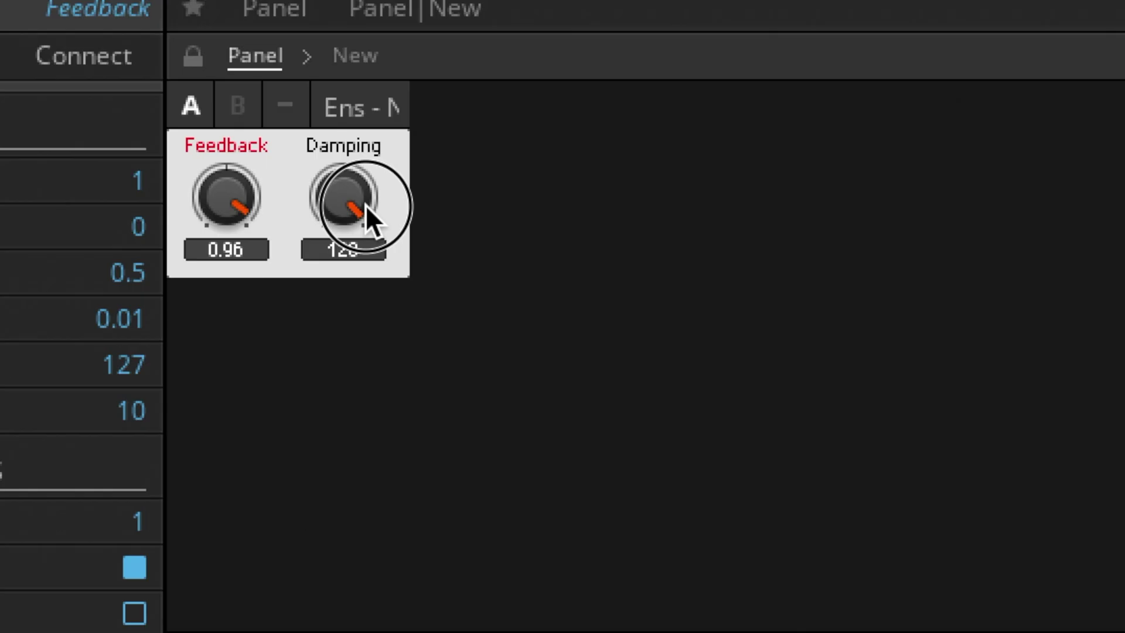
left_click_drag(364, 206, 370, 251)
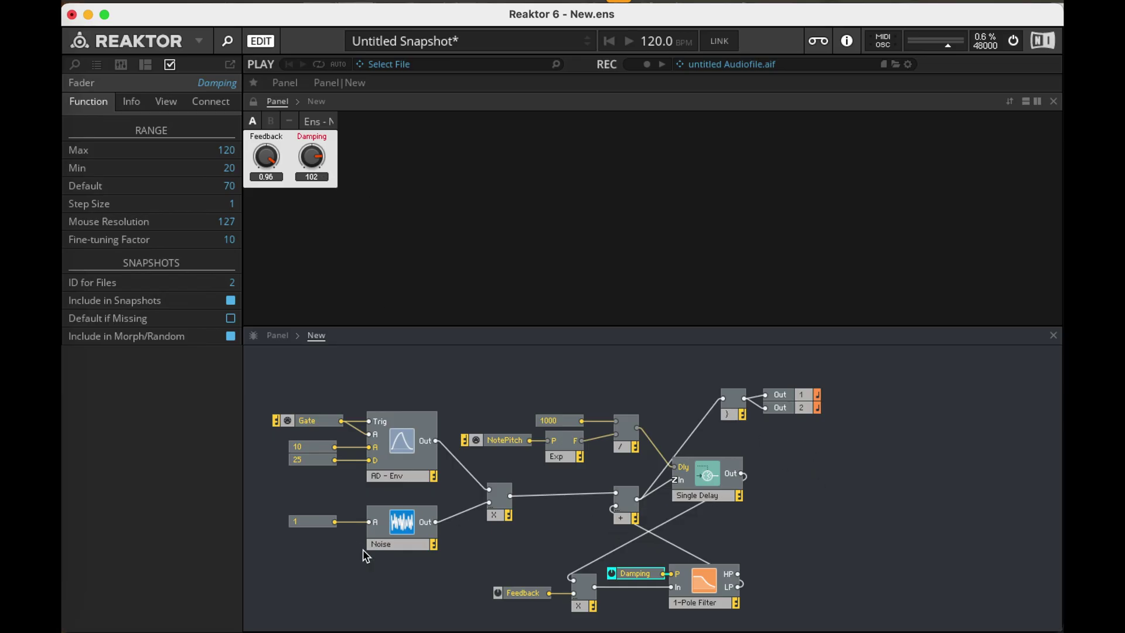
Sweep Damping and Feedback through their ranges, ending at Damping 120 and Feedback 0.77.
left_click(449, 461)
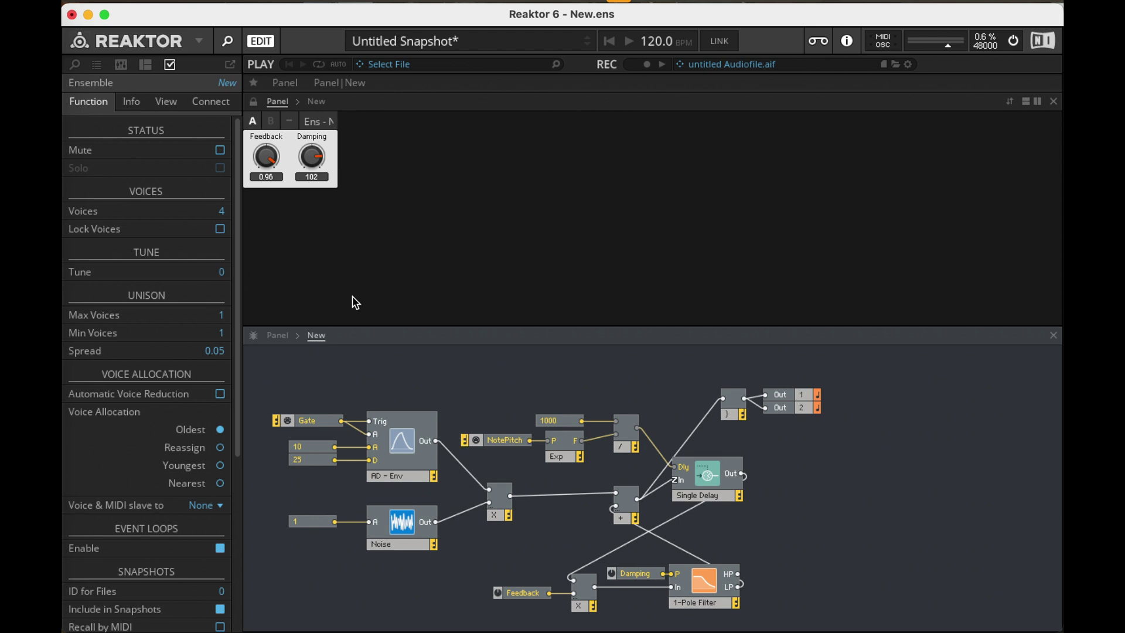
mouse_move(302, 162)
left_mouse_down()
mouse_move(316, 239)
mouse_move(316, 173)
left_mouse_up()
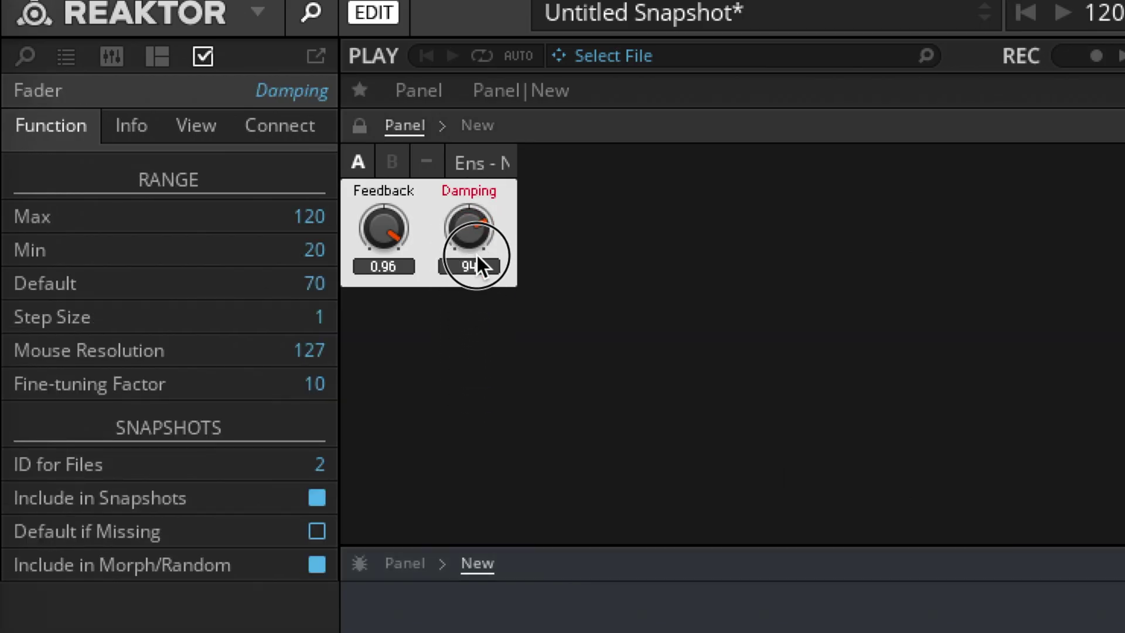
left_click_drag(477, 255, 477, 322)
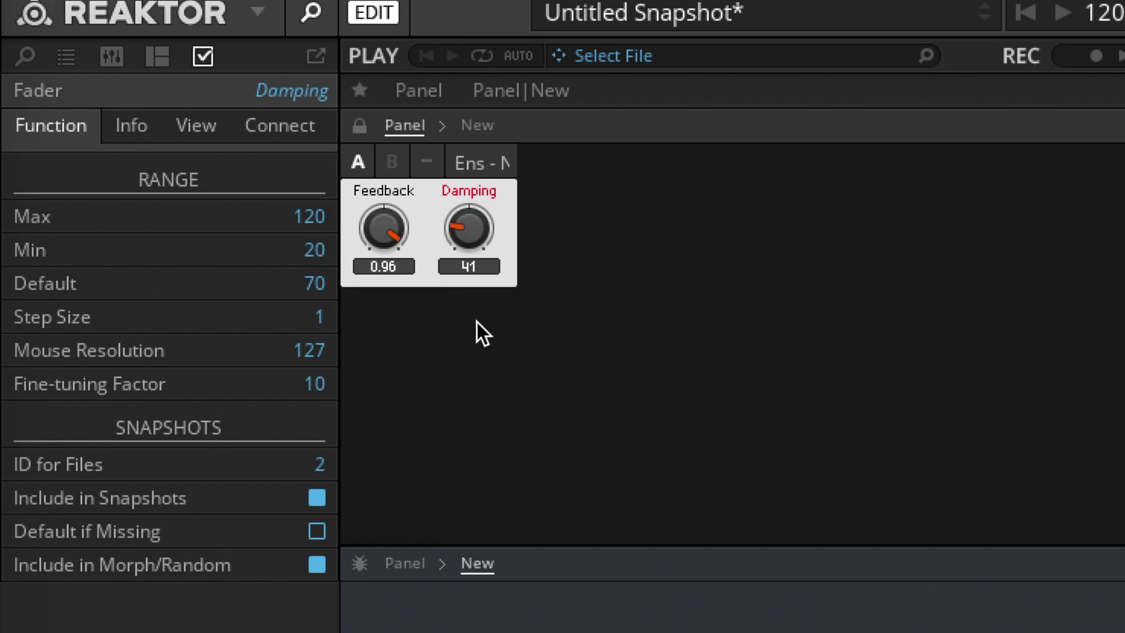
left_click_drag(384, 225, 393, 388)
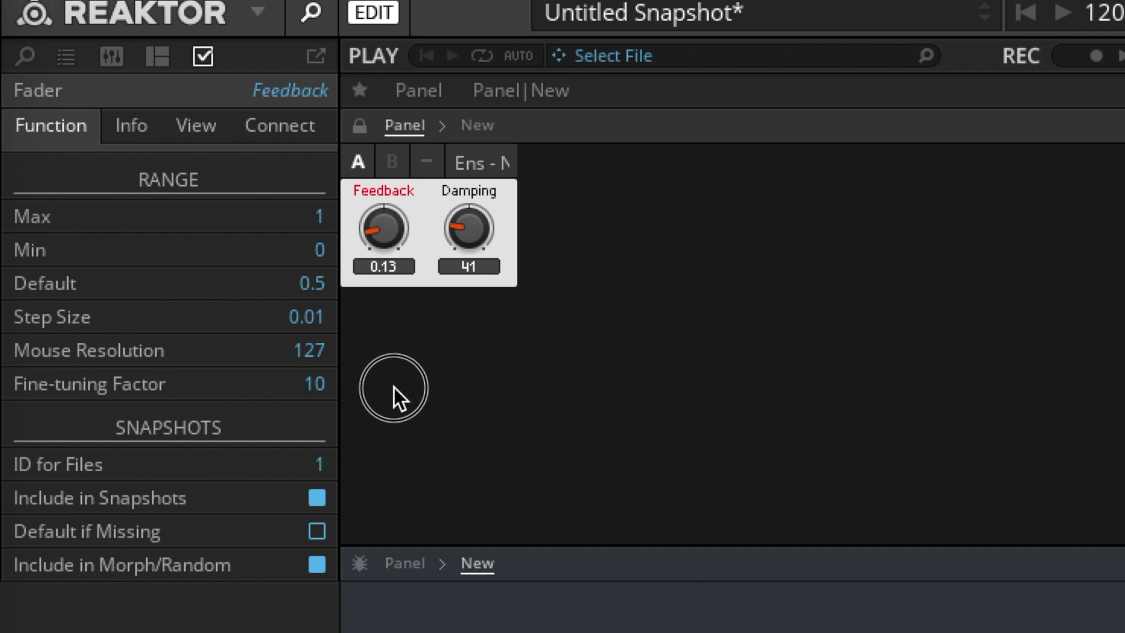
left_click_drag(386, 227, 393, 83)
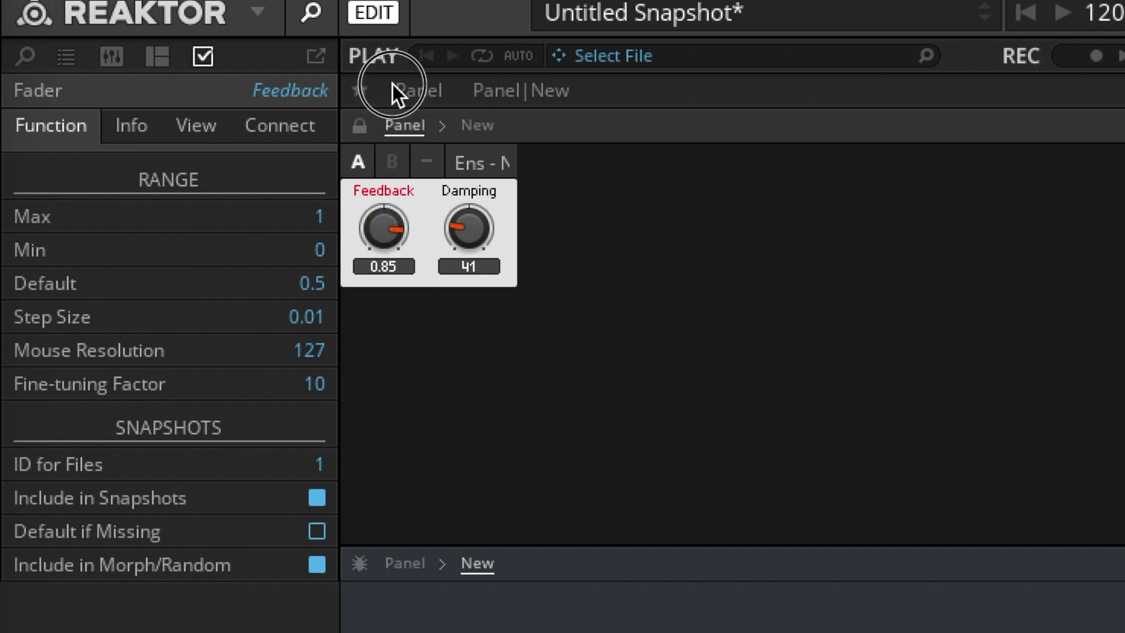
left_click_drag(374, 230, 385, 201)
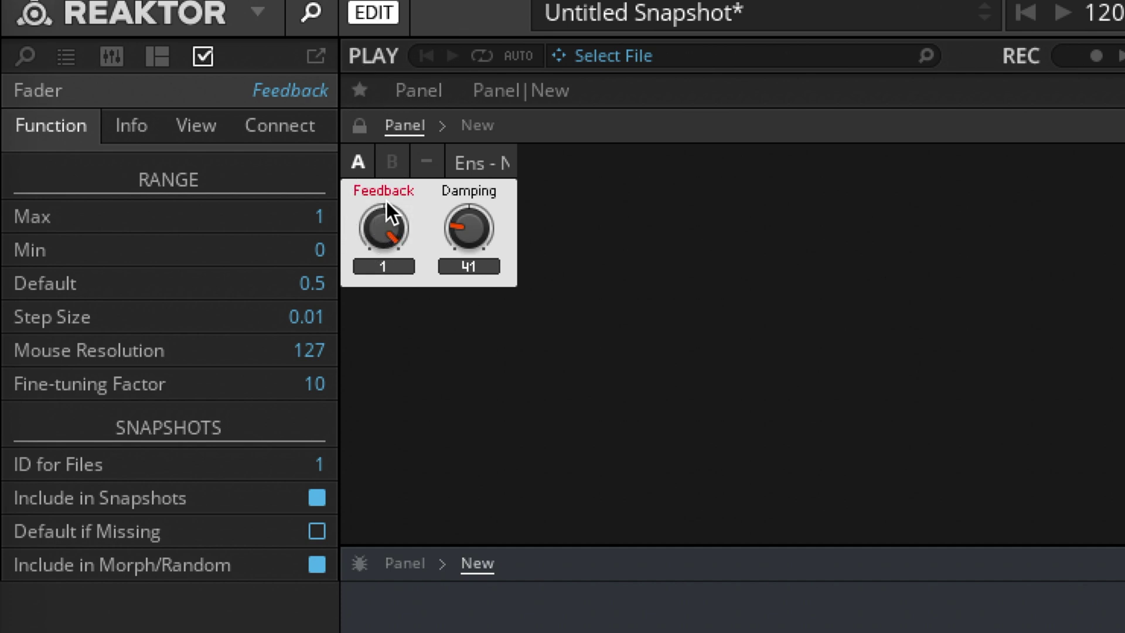
left_click_drag(469, 226, 409, 83)
left_click_drag(388, 223, 382, 433)
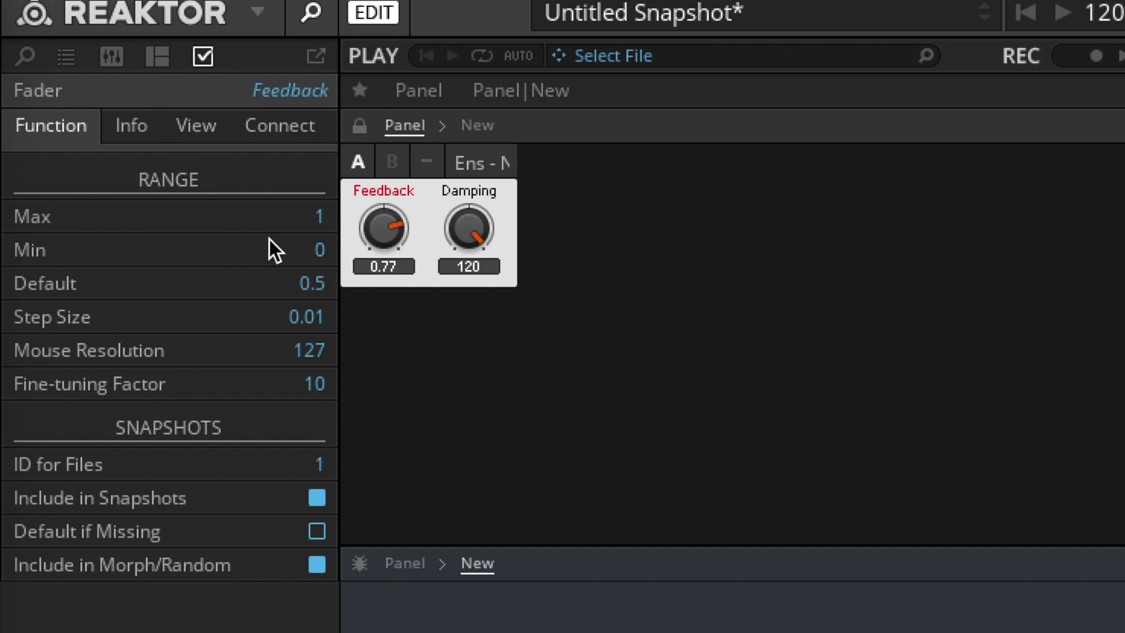
Set the Feedback knob's minimum to 0.7.
double_click(328, 254)
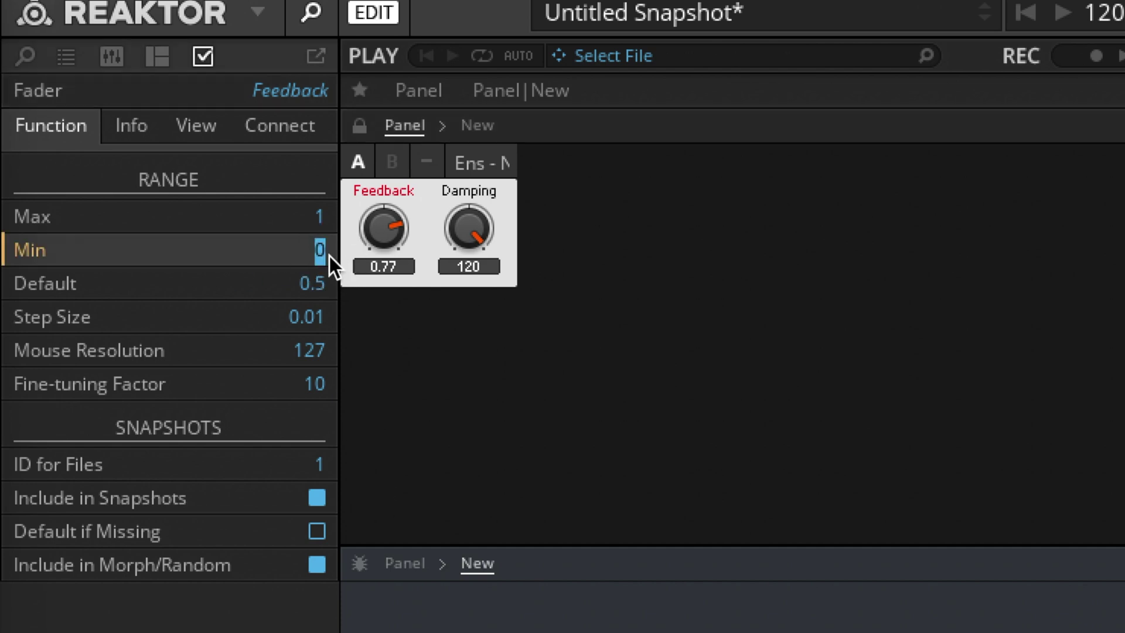
type("0.7")
left_click(470, 311)
Test Feedback within its narrowed range, leaving it at 0.92, and adjust Damping.
left_click_drag(404, 244, 376, 237)
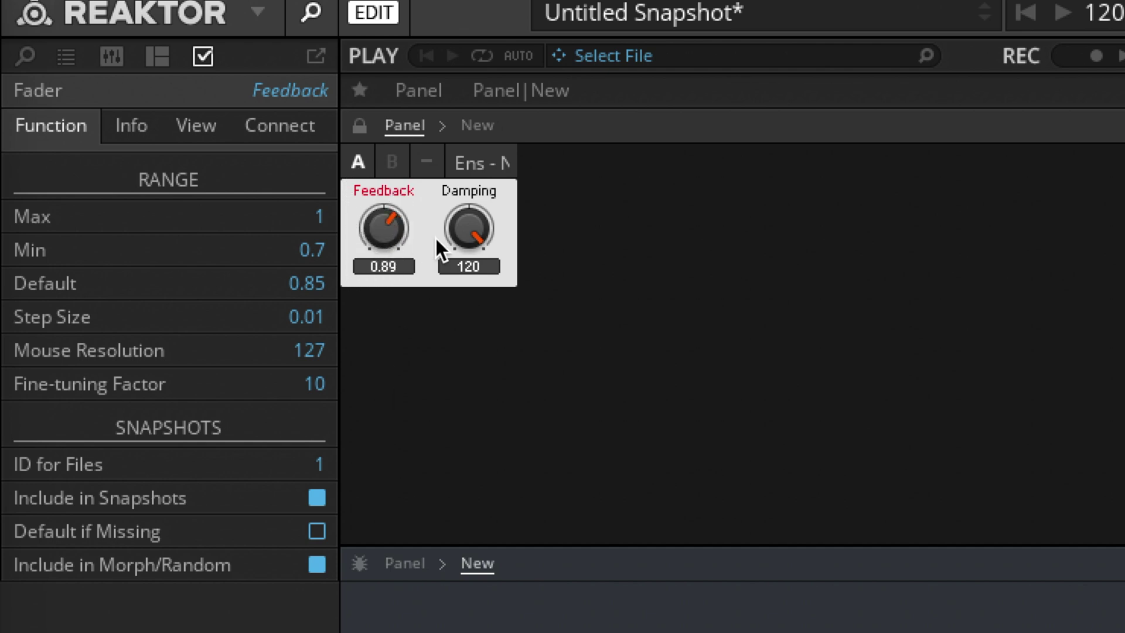
left_click_drag(370, 228, 373, 221)
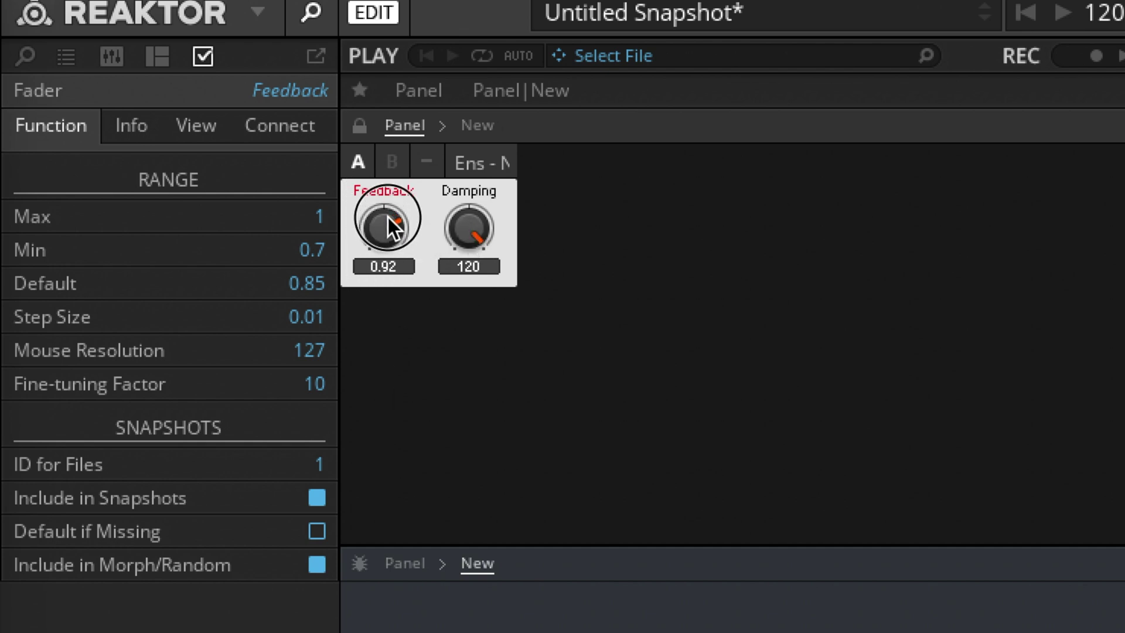
mouse_move(465, 221)
left_mouse_down()
mouse_move(459, 394)
mouse_move(452, 221)
left_mouse_up()
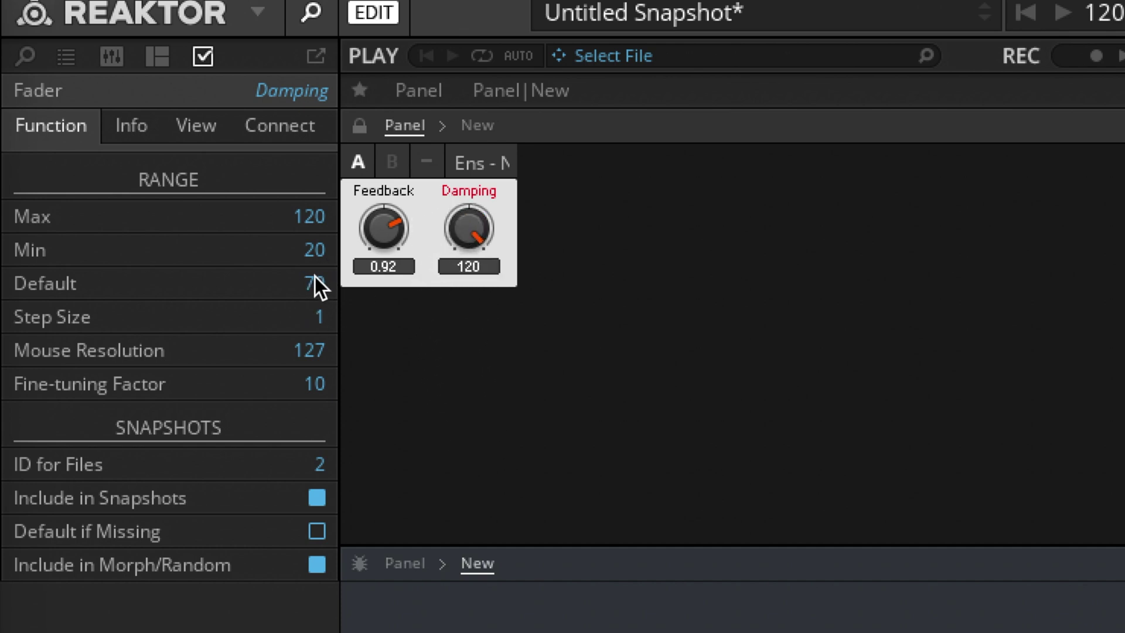
Give Damping a 70–130 range, then set Damping to 119 and Feedback to 0.98.
double_click(321, 257)
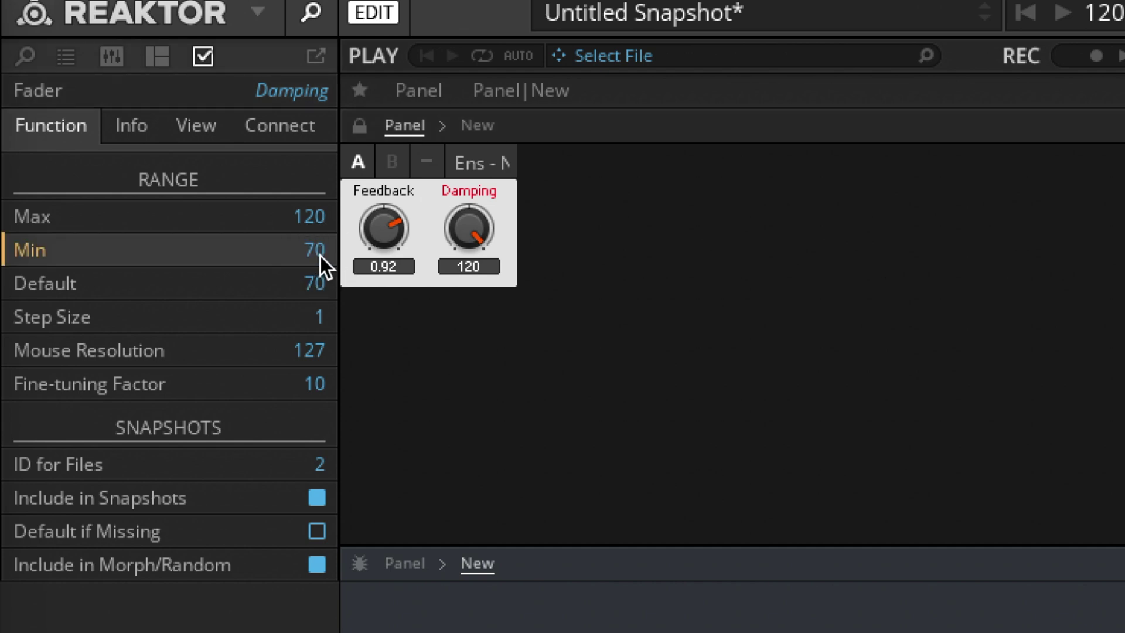
double_click(303, 216)
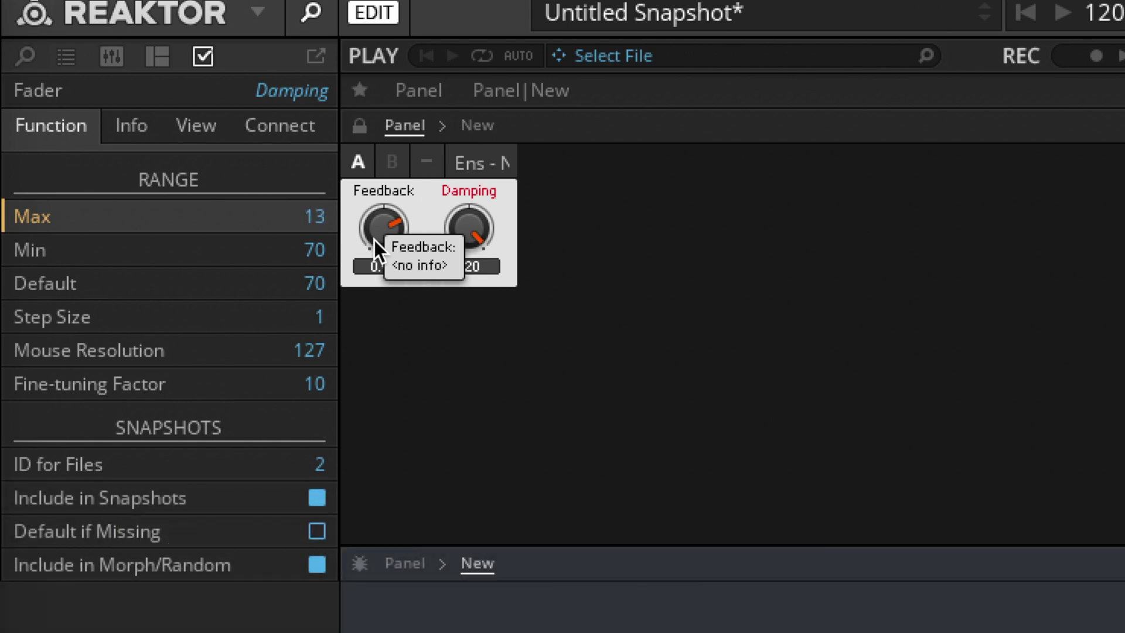
type("0")
key("Return")
left_click(539, 248)
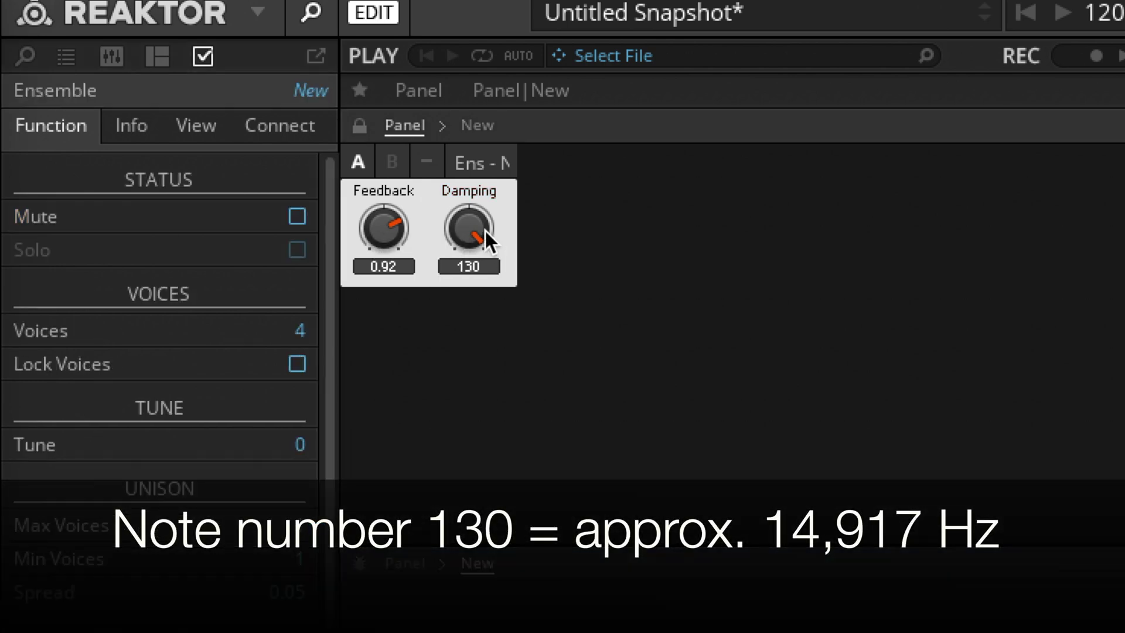
left_click_drag(485, 231, 399, 262)
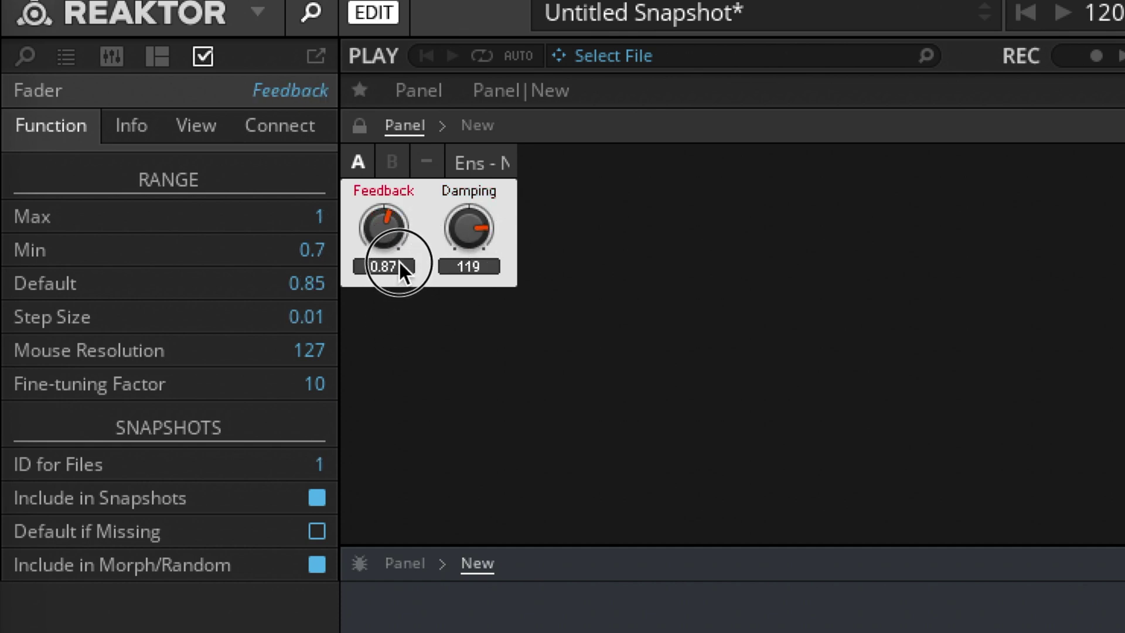
left_click_drag(400, 218, 400, 191)
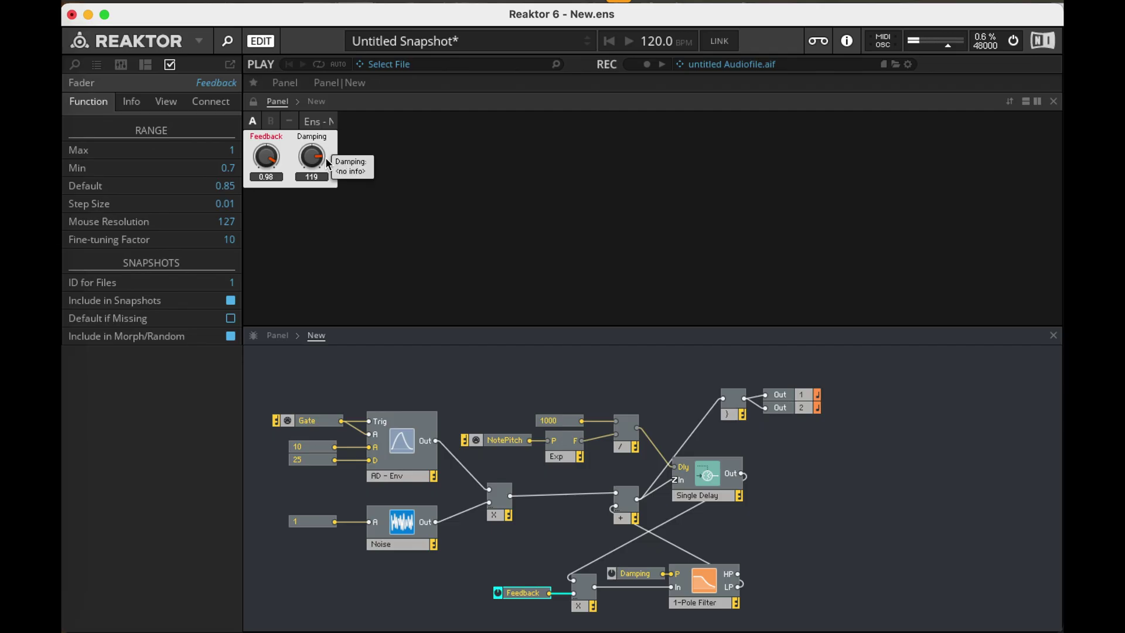
Insert a Noise basic macro via the 'noi' search and place it under the Noise module.
left_click(395, 572)
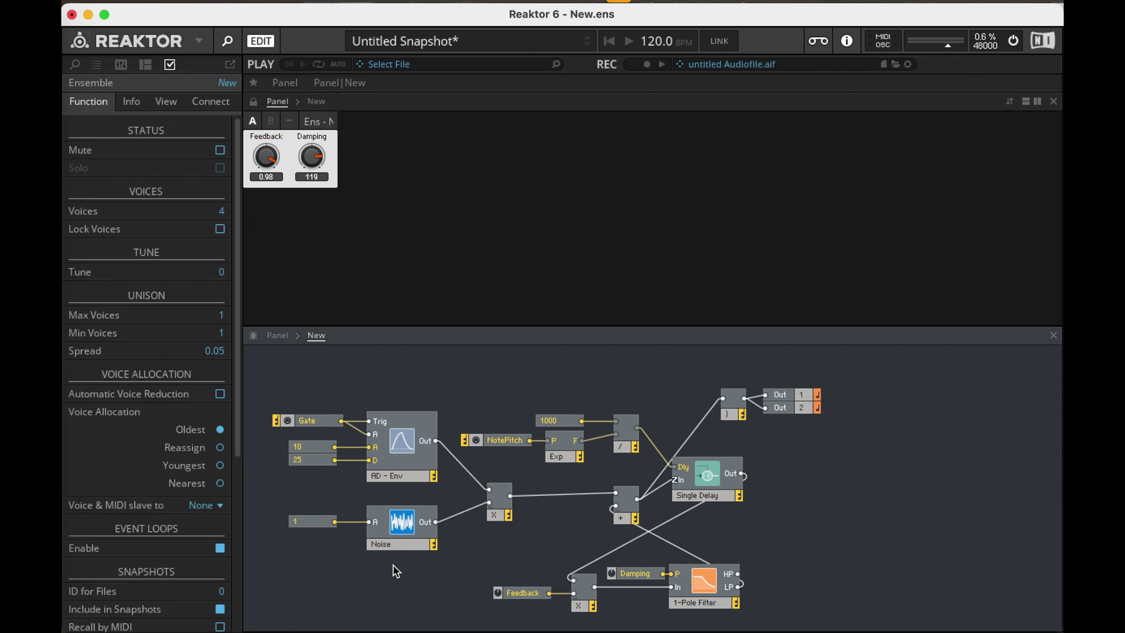
double_click(314, 573)
type("noi")
key("Return")
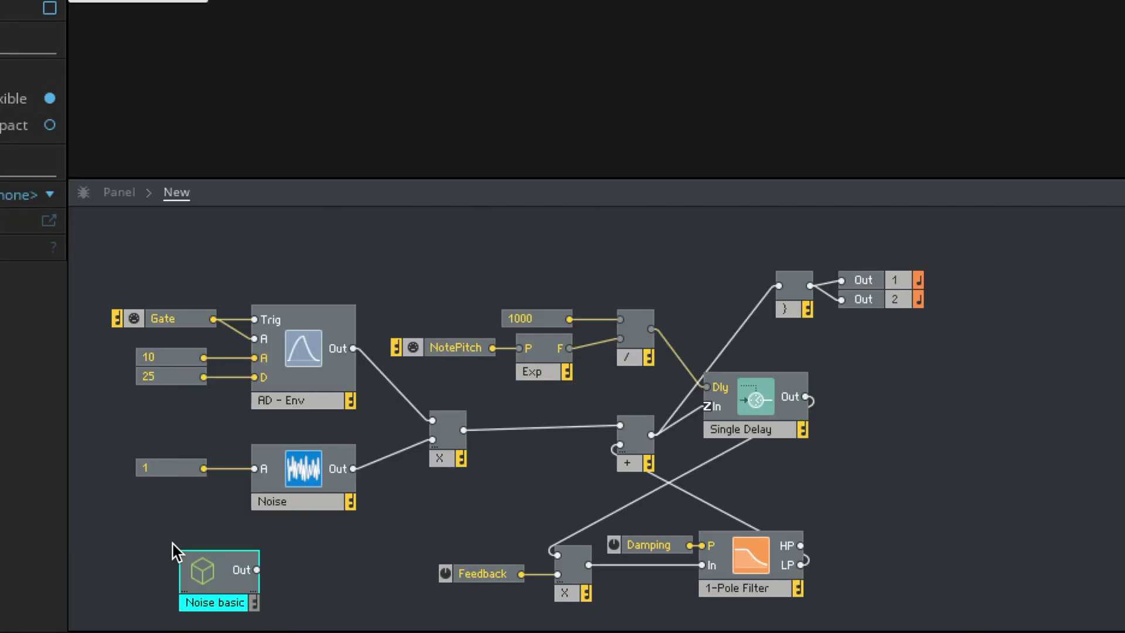
left_click_drag(195, 571, 268, 550)
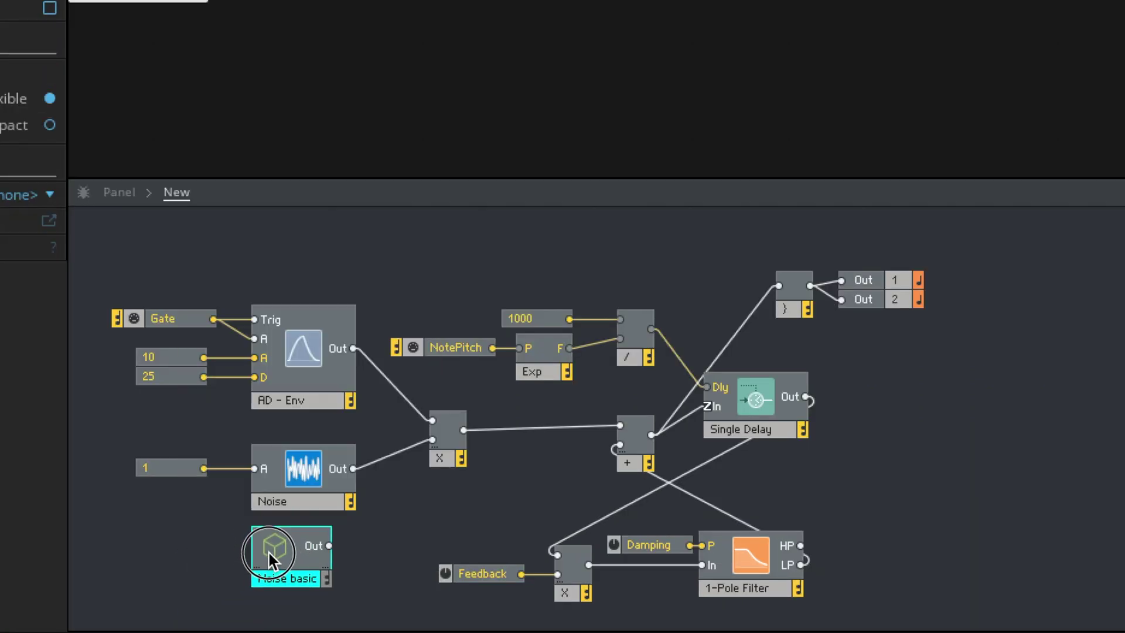
Delete the old Noise module and constant 1, wire Noise basic into the multiplier, and move it into place.
left_click(287, 470)
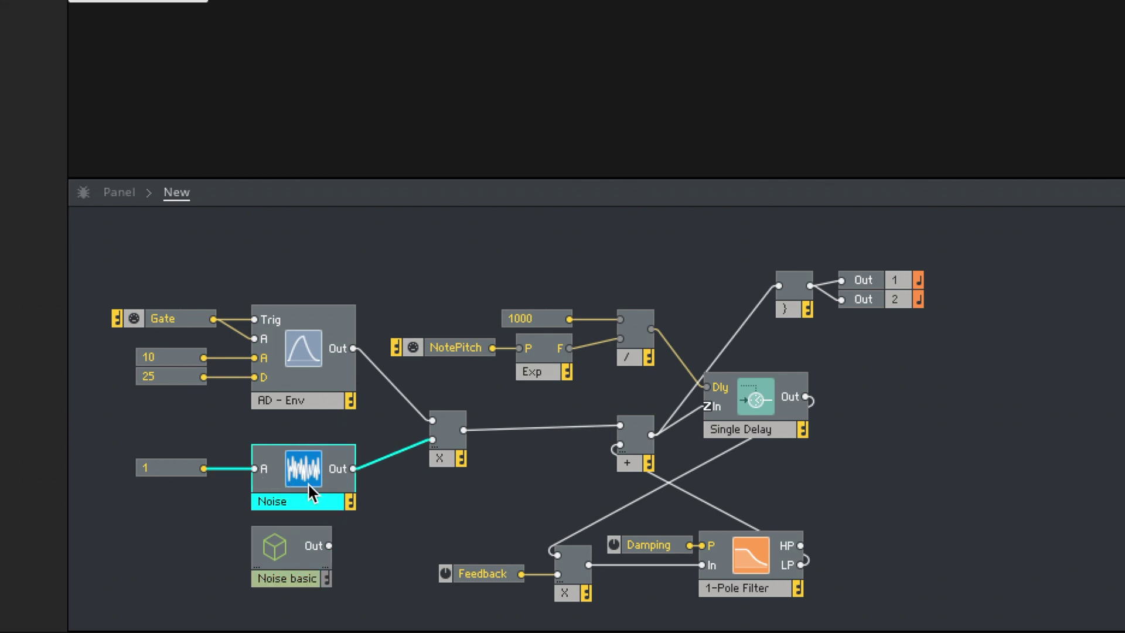
key("Delete")
left_click_drag(329, 546, 432, 439)
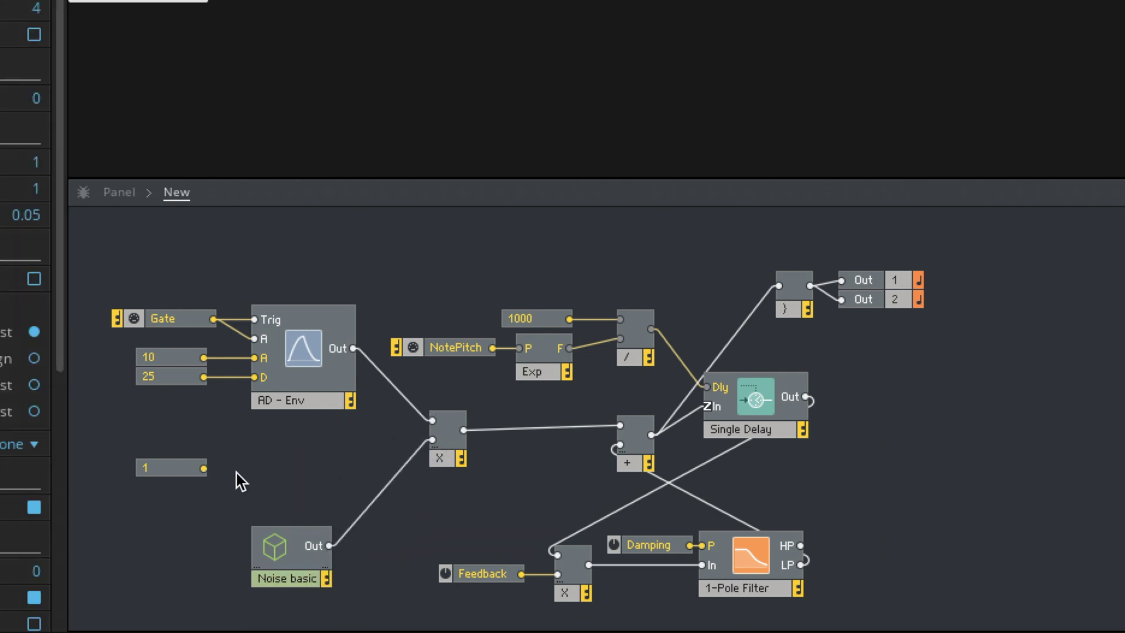
left_click_drag(237, 473, 199, 463)
key("Delete")
left_click_drag(299, 565, 300, 509)
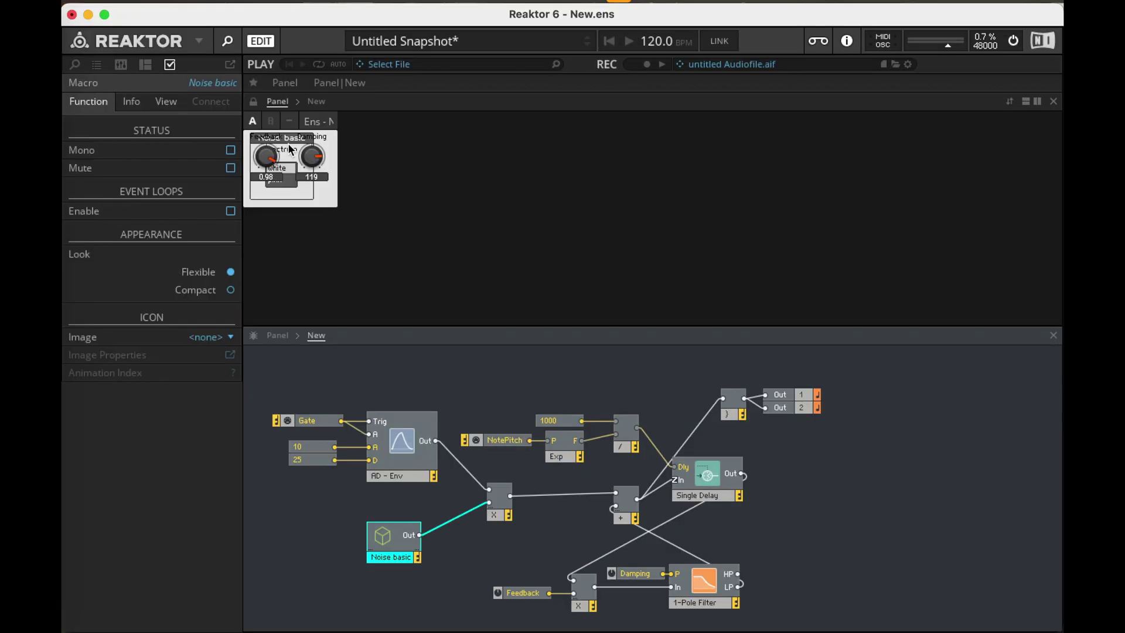
Line up the Damping and Feedback knobs beside the Noise basic Spectrum list, then leave white noise selected.
left_click(254, 101)
left_click_drag(282, 133, 407, 136)
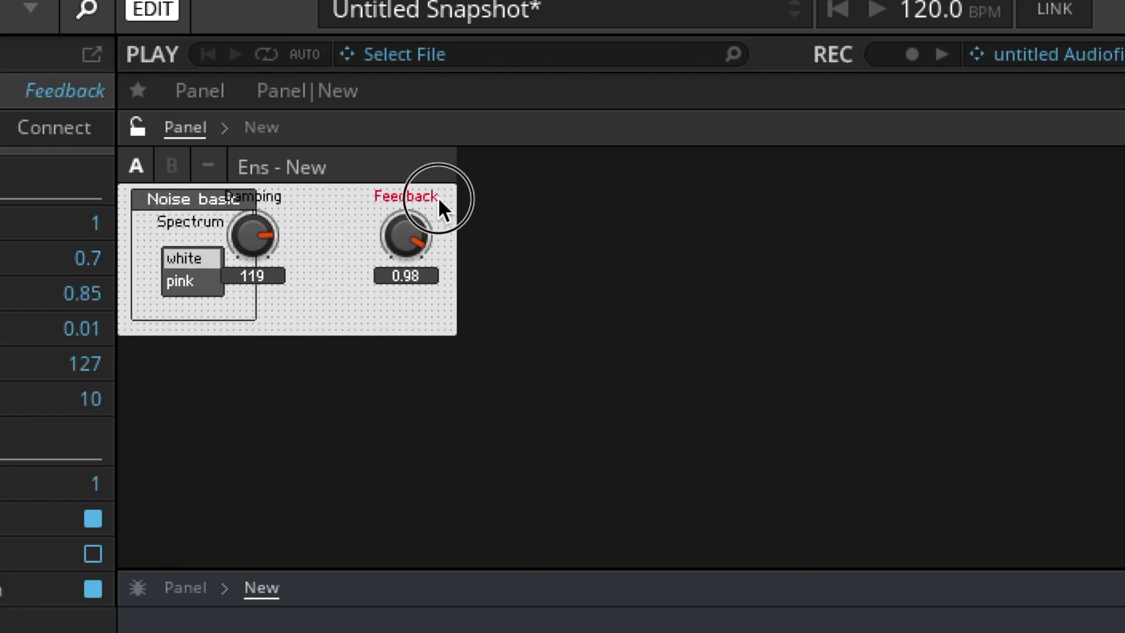
left_click_drag(258, 220, 328, 226)
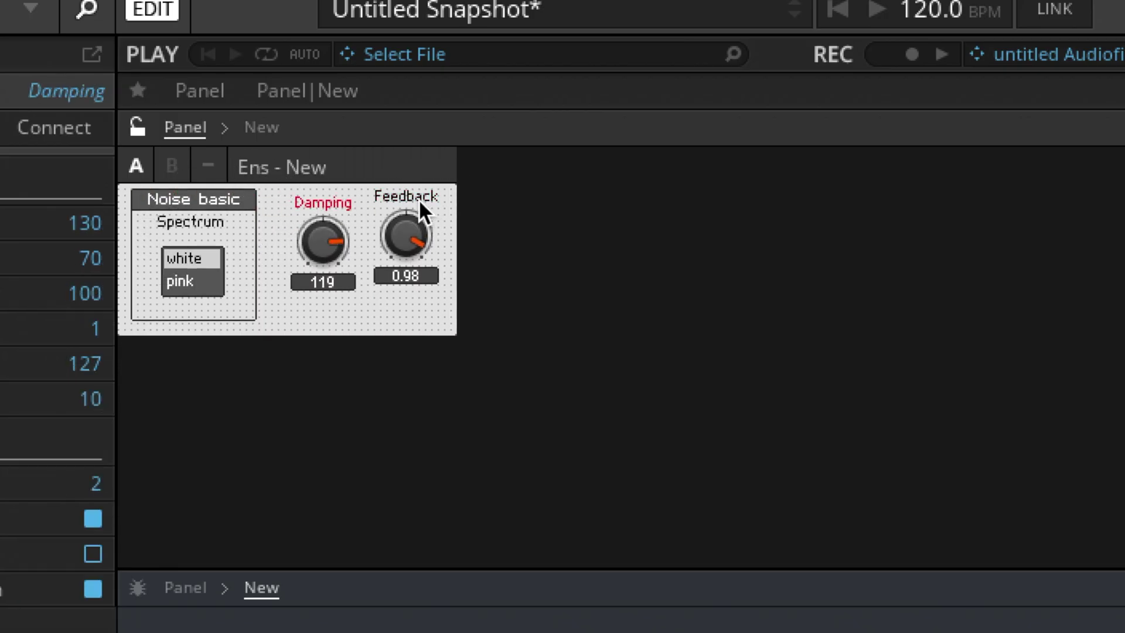
left_click_drag(418, 199, 402, 205)
left_click(136, 124)
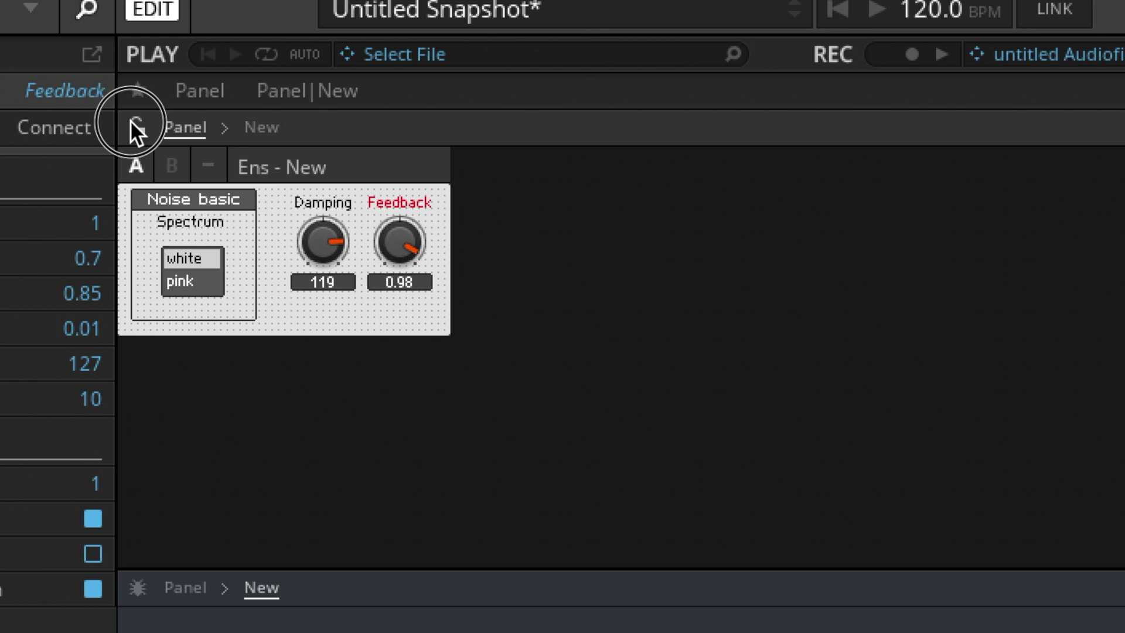
left_click(199, 275)
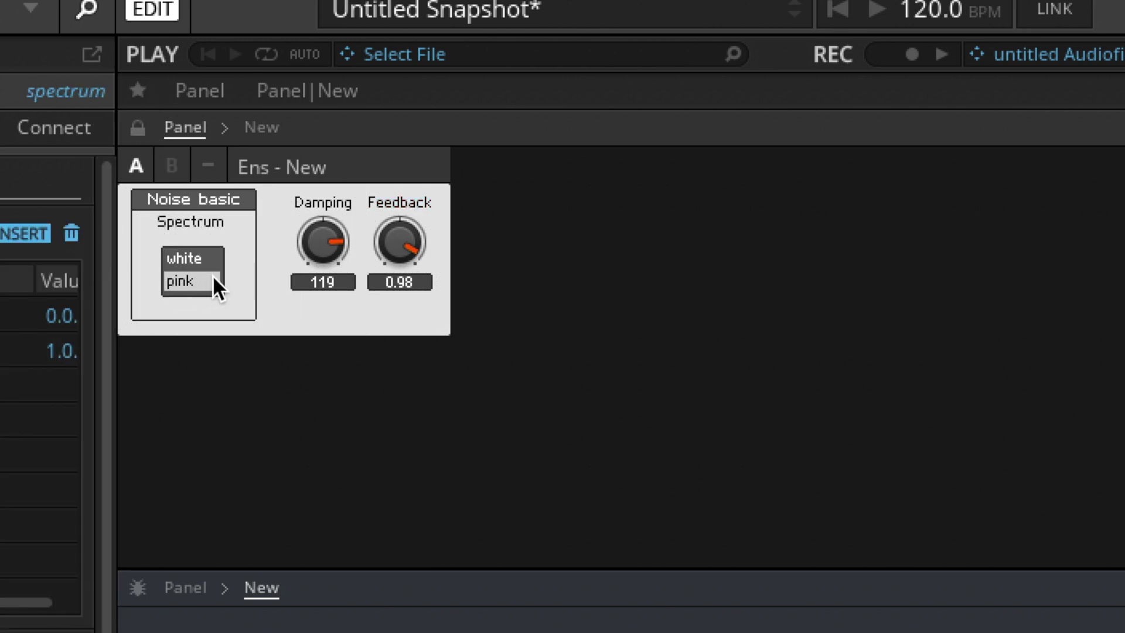
left_click(184, 258)
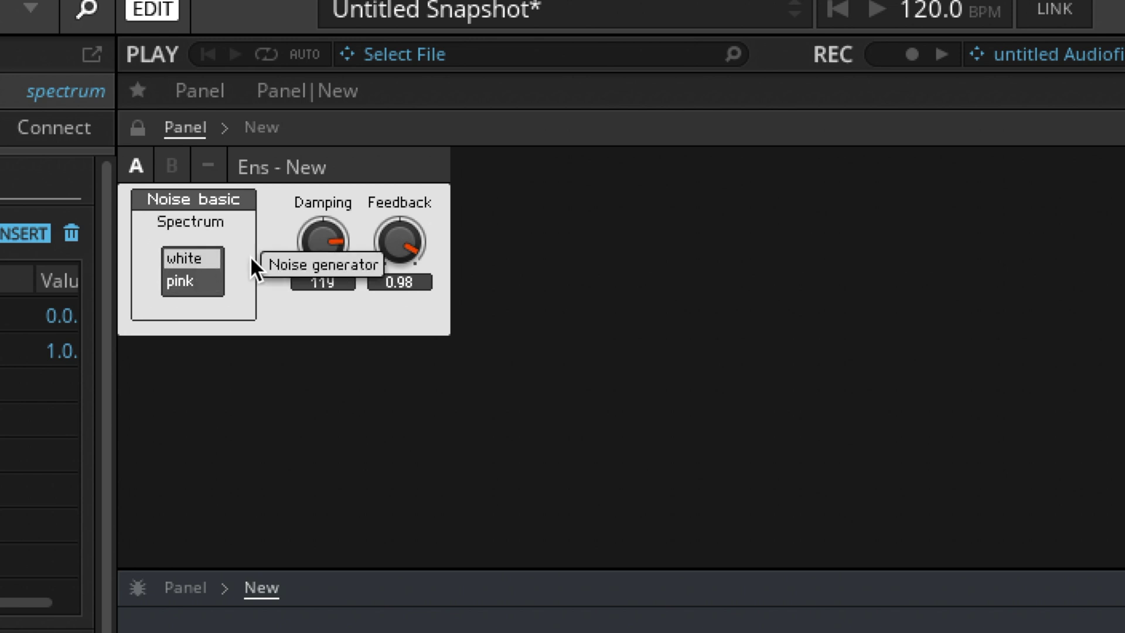